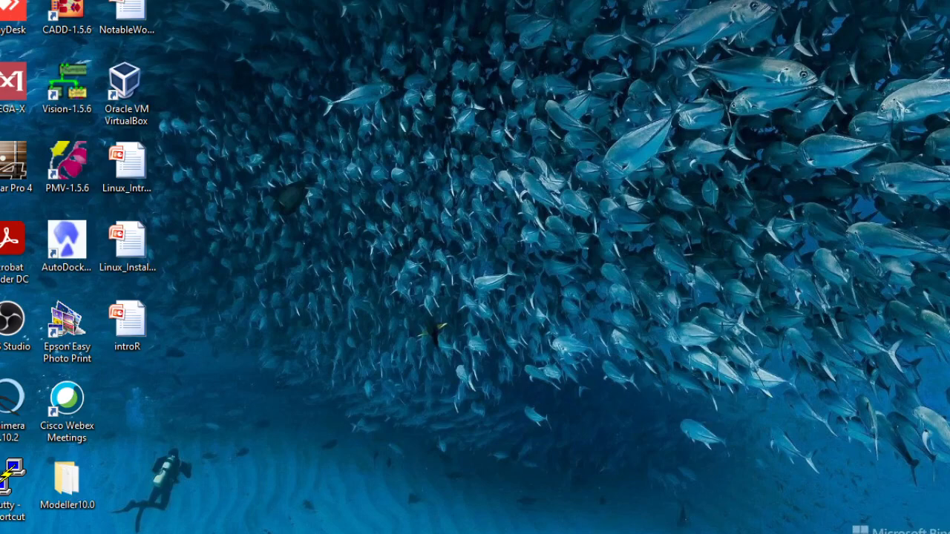
- Switch to the web browser and go to the Google home page
mouse_move(331, 531)
click(330, 494)
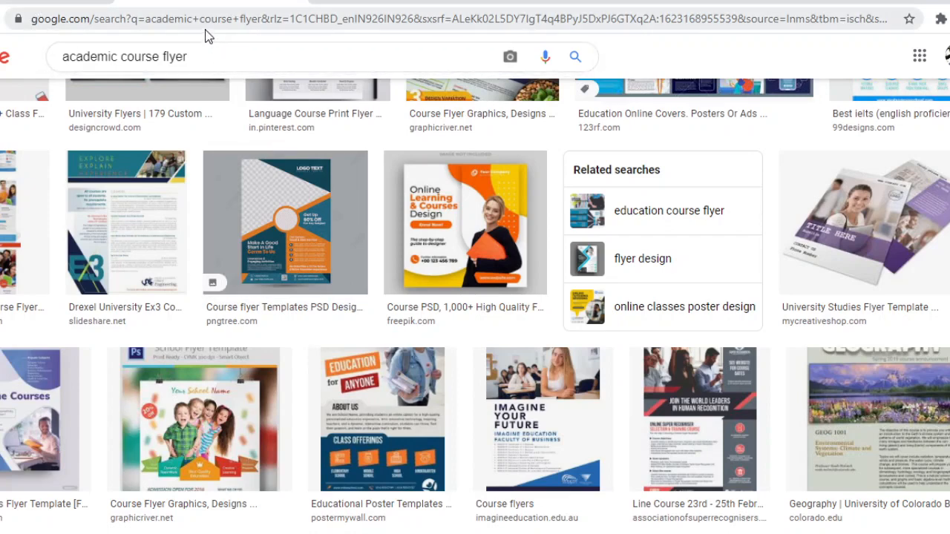
click(3, 57)
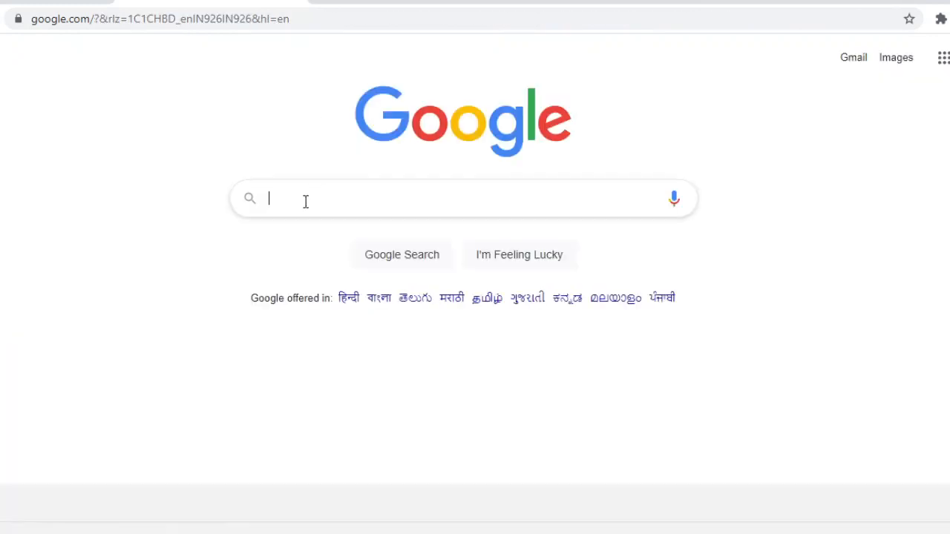
text(vmd)
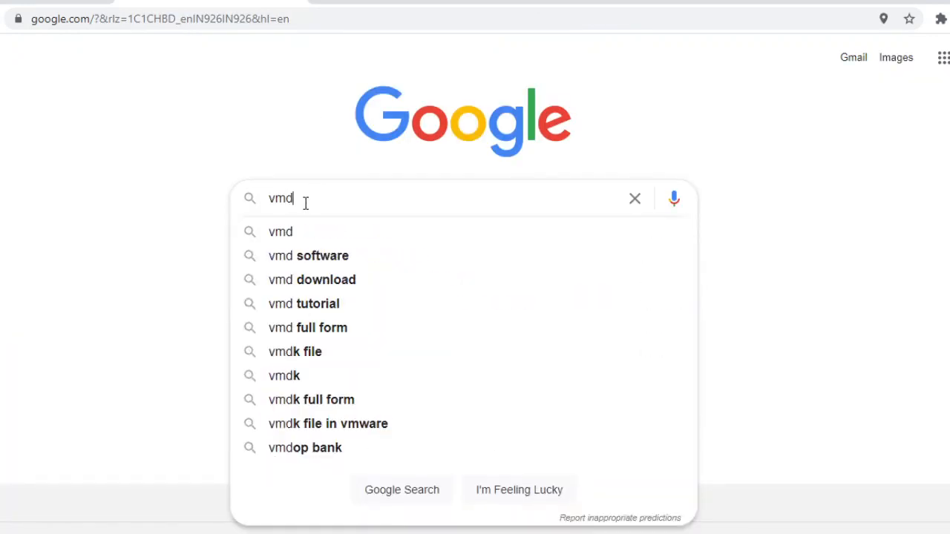
key(BackSpace)
key(BackSpace)
key(BackSpace)
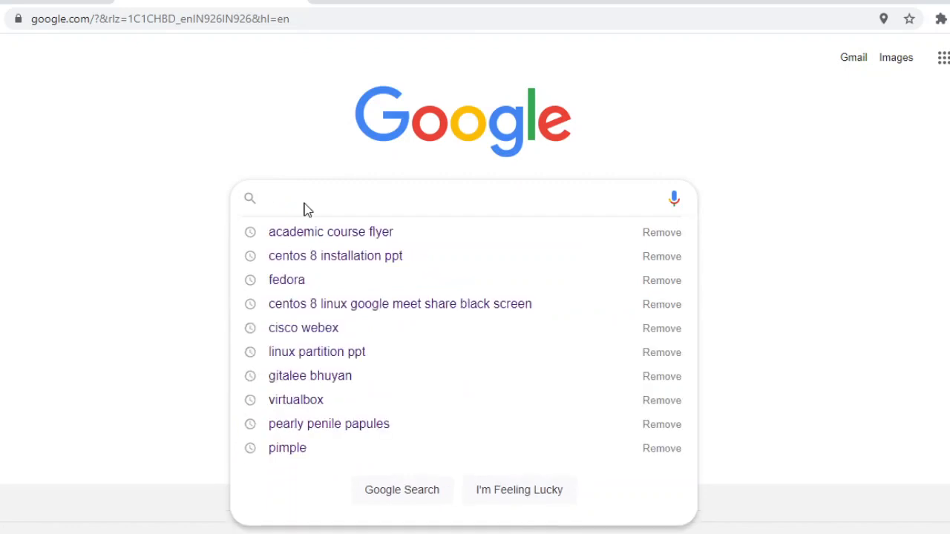
- Search Google for virtualbox and open the virtualbox.org website
text(virt)
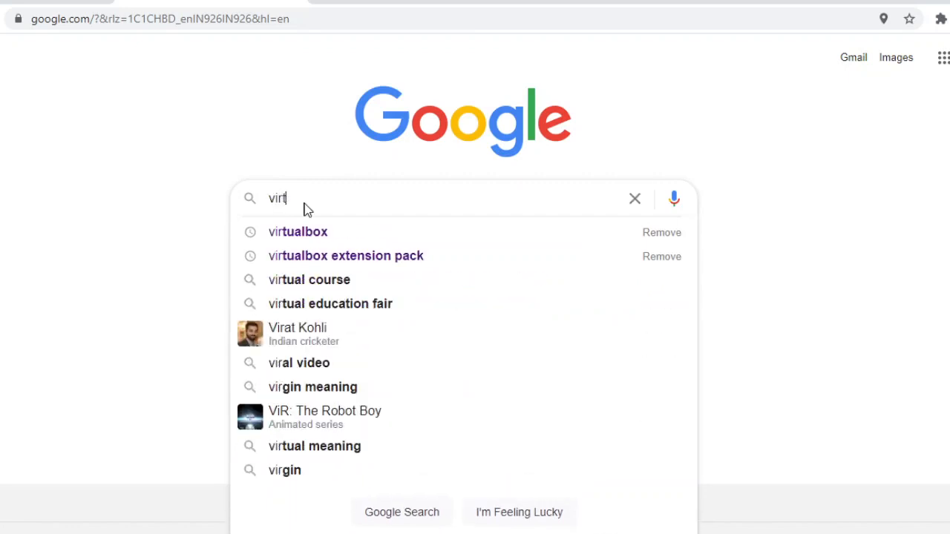
text(ual)
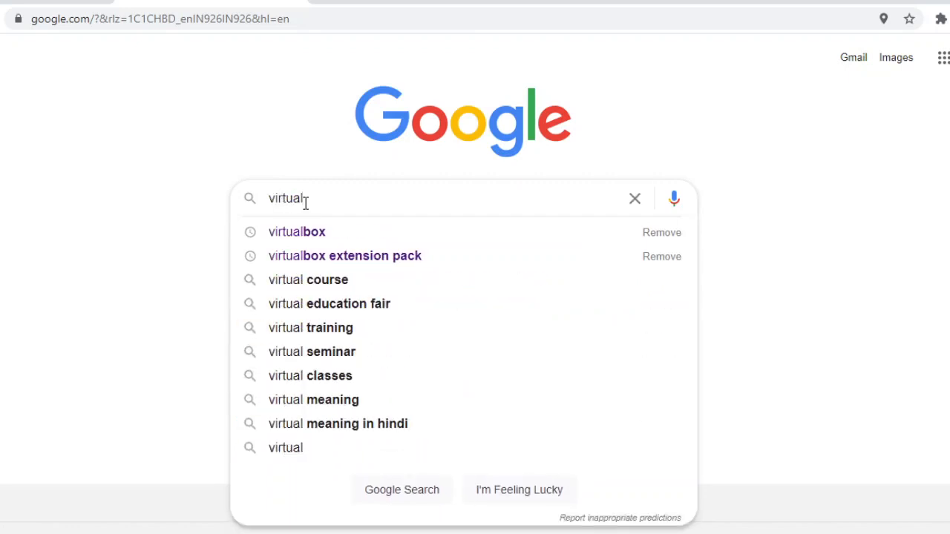
key(Down)
key(Return)
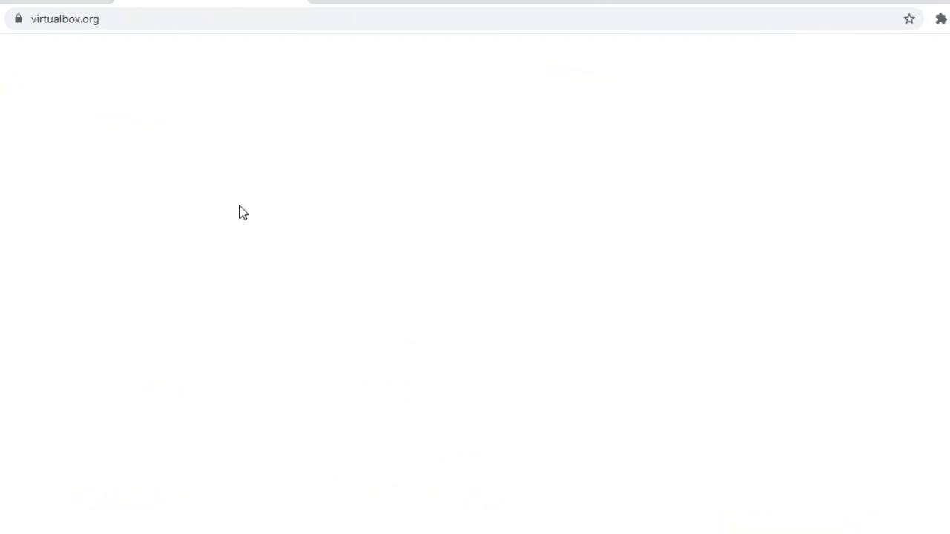
- Open the VirtualBox 6.1 downloads page and find its list of VirtualBox 6.1.22 platform packages
scroll(198, 161, down, 3)
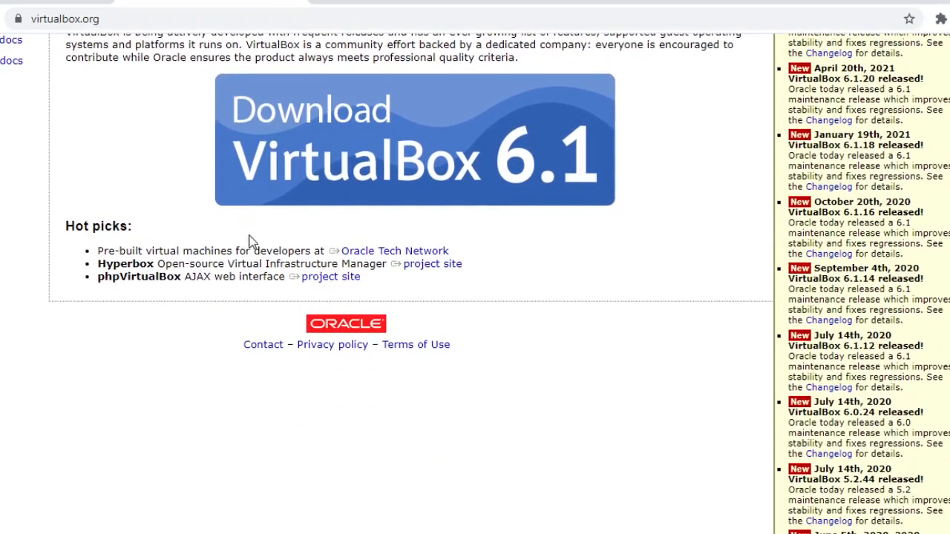
scroll(245, 252, up, 1)
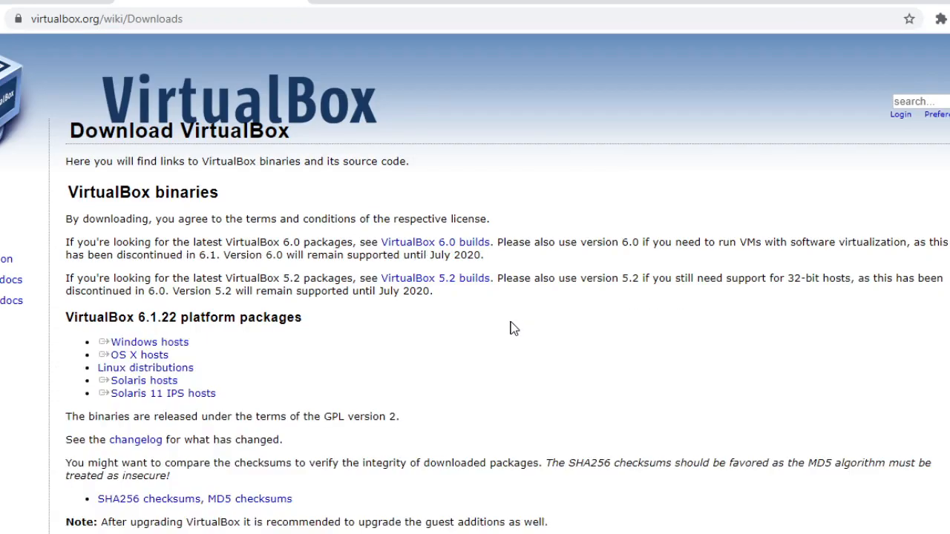
scroll(392, 330, down, 1)
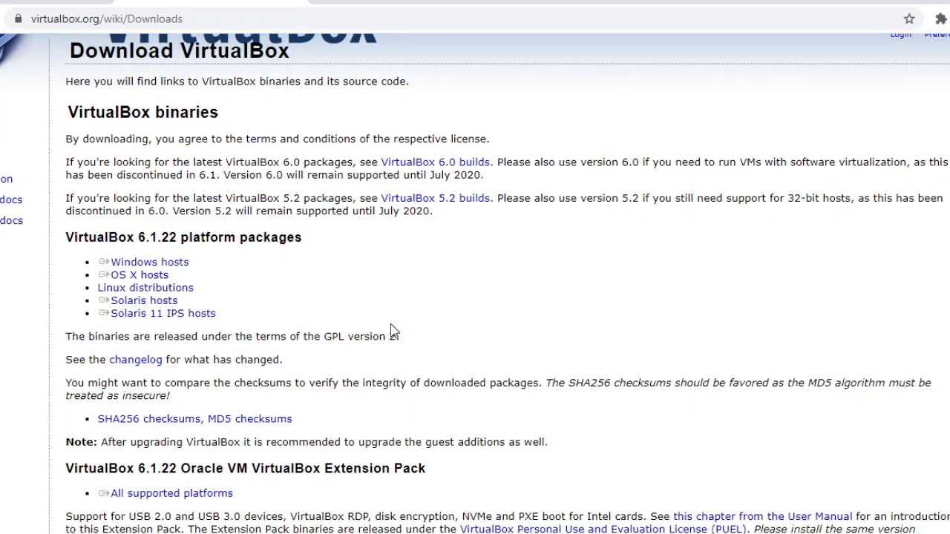
scroll(386, 334, down, 1)
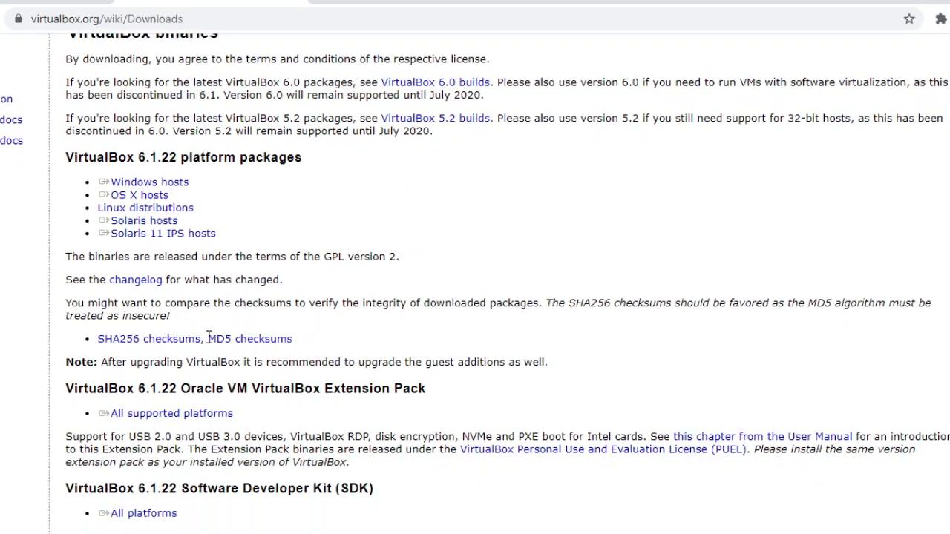
- Start downloading the VirtualBox 6.1.22 package for Windows hosts and cancel the download
click(167, 186)
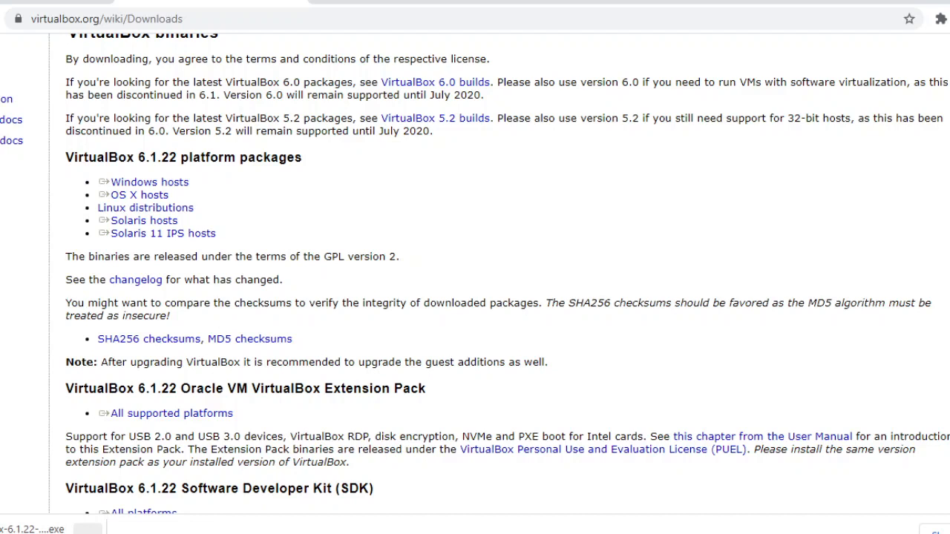
click(87, 529)
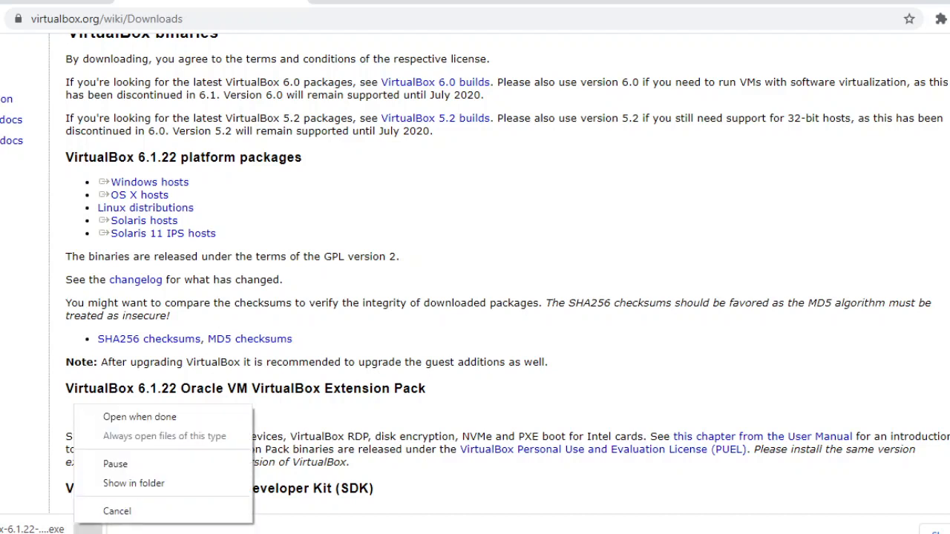
click(121, 511)
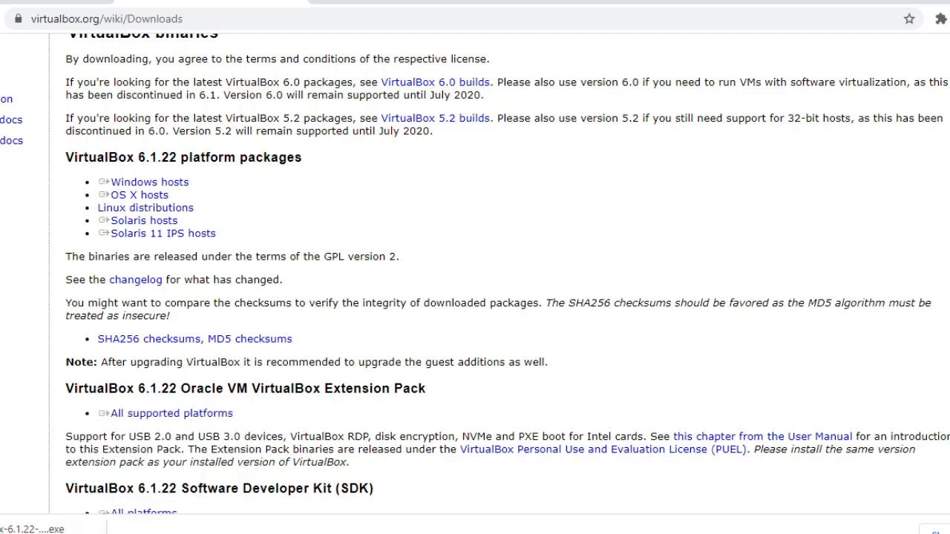
- Locate the VirtualBox-6.1.22-144080-Win installer and the VirtualBox Extension Pack on drive D in File Explorer, and return to the browser's downloads page
key(alt+Tab)
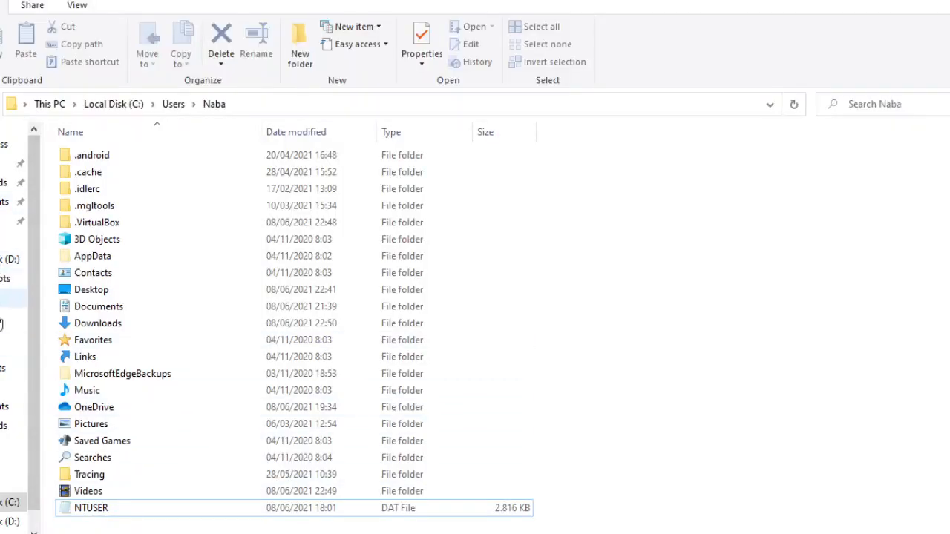
click(10, 259)
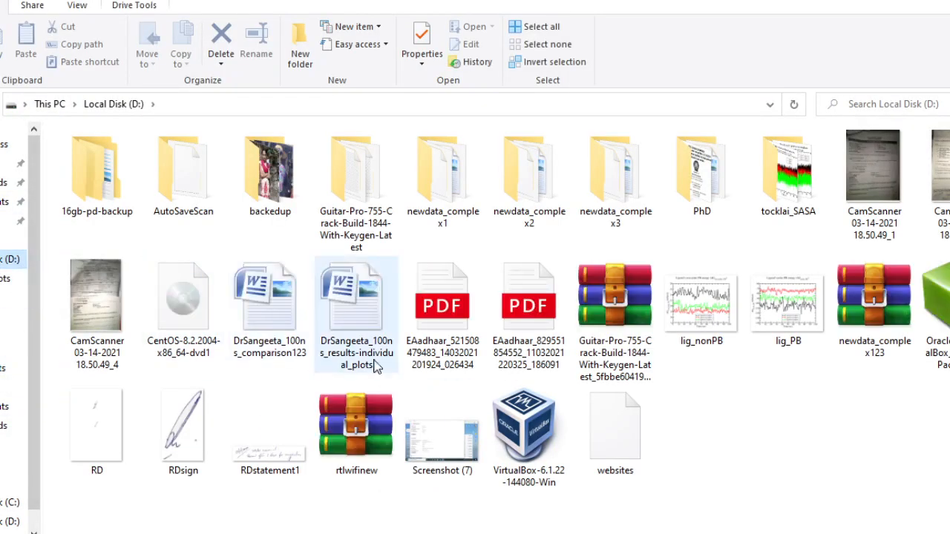
double_click(521, 463)
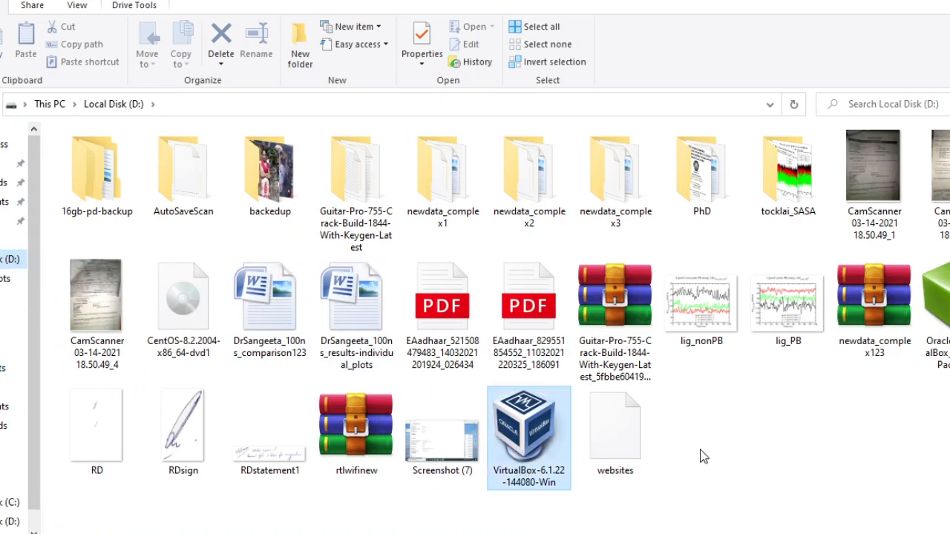
click(936, 311)
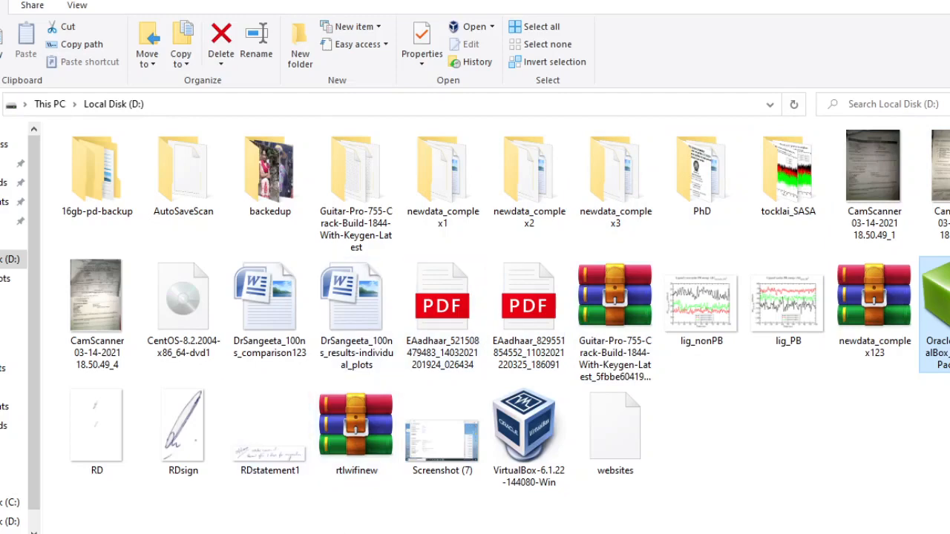
click(320, 486)
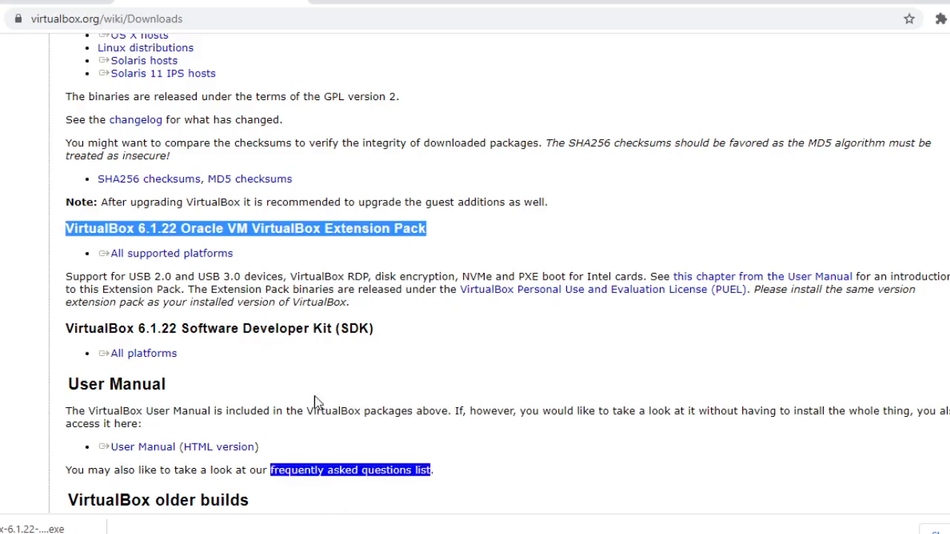
click(215, 21)
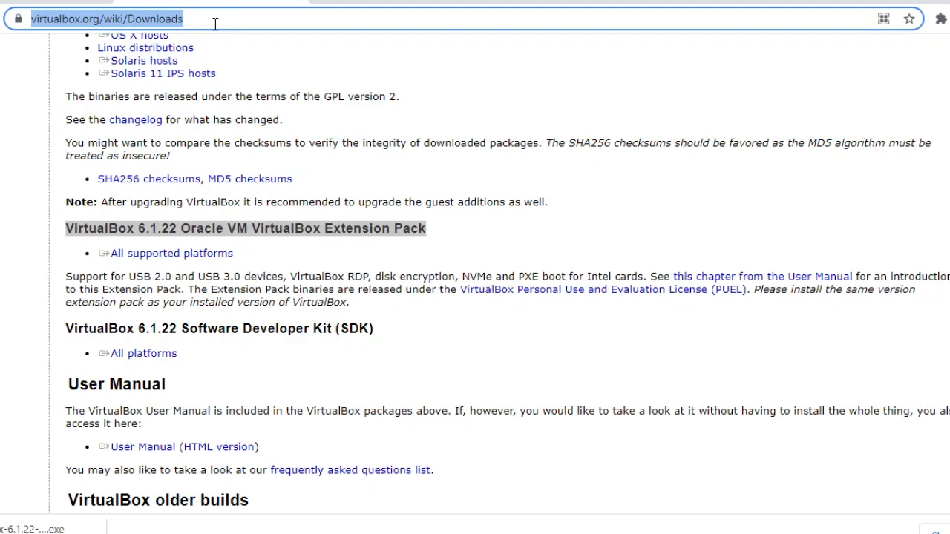
text(fe)
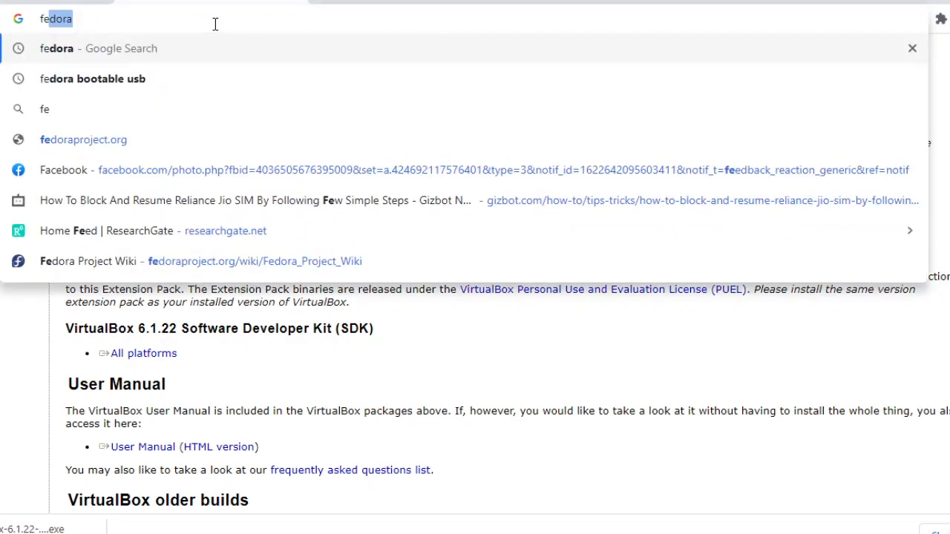
key(BackSpace)
key(BackSpace)
key(BackSpace)
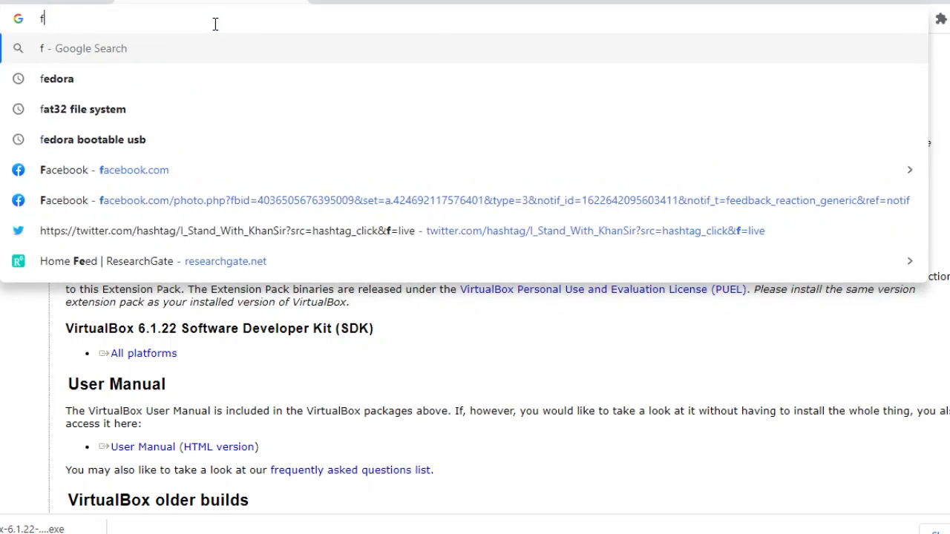
text(cen)
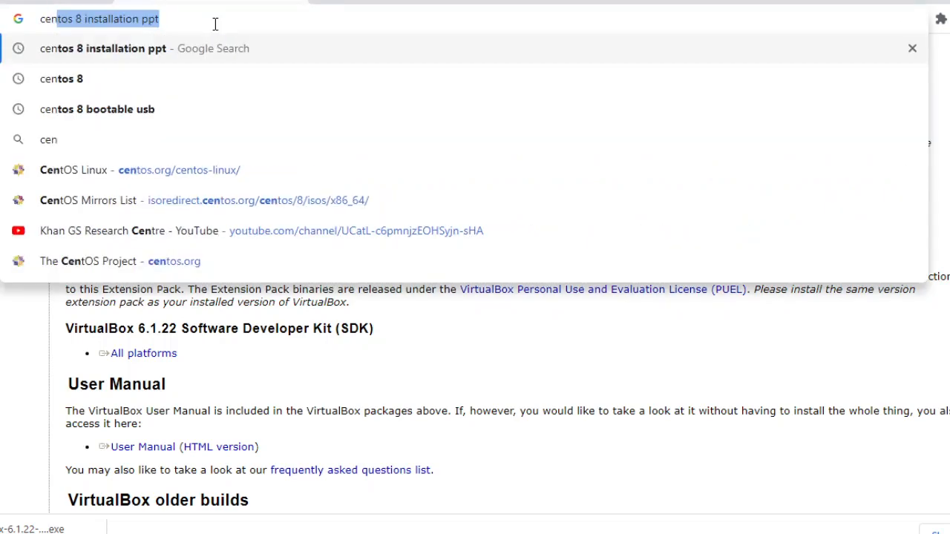
key(Right)
key(BackSpace)
key(BackSpace)
key(BackSpace)
key(BackSpace)
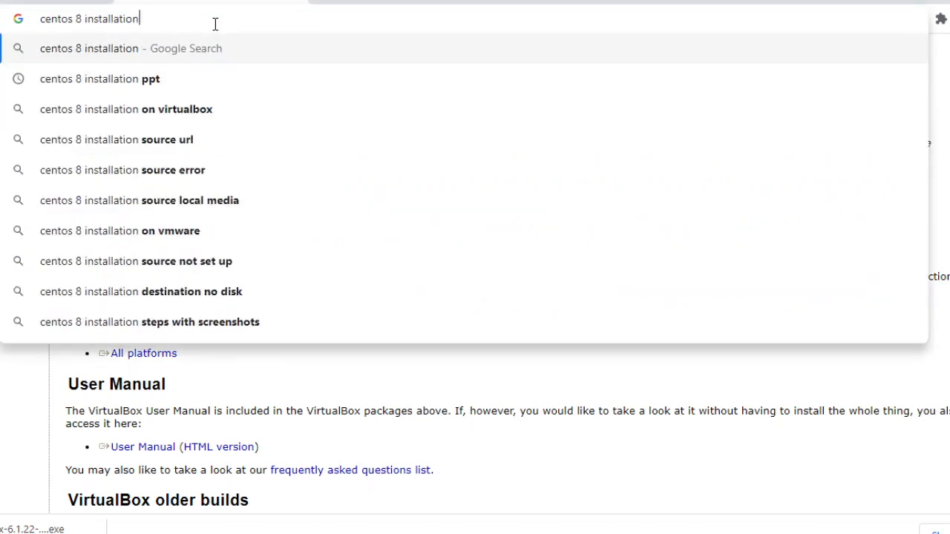
key(BackSpace)
key(BackSpace)
key(BackSpace)
key(BackSpace)
key(BackSpace)
key(BackSpace)
key(BackSpace)
key(BackSpace)
key(BackSpace)
key(BackSpace)
key(BackSpace)
key(BackSpace)
key(BackSpace)
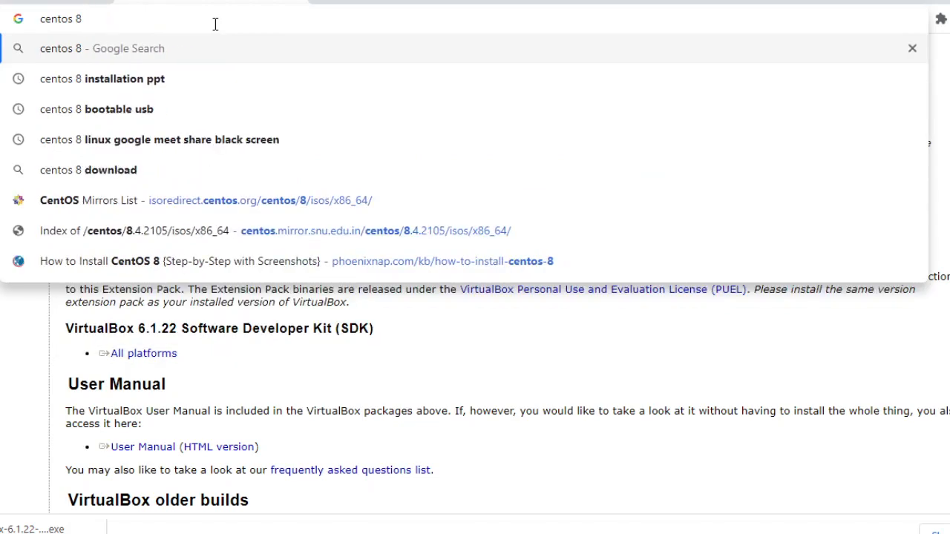
key(BackSpace)
key(BackSpace)
key(BackSpace)
key(BackSpace)
key(BackSpace)
key(BackSpace)
key(BackSpace)
key(BackSpace)
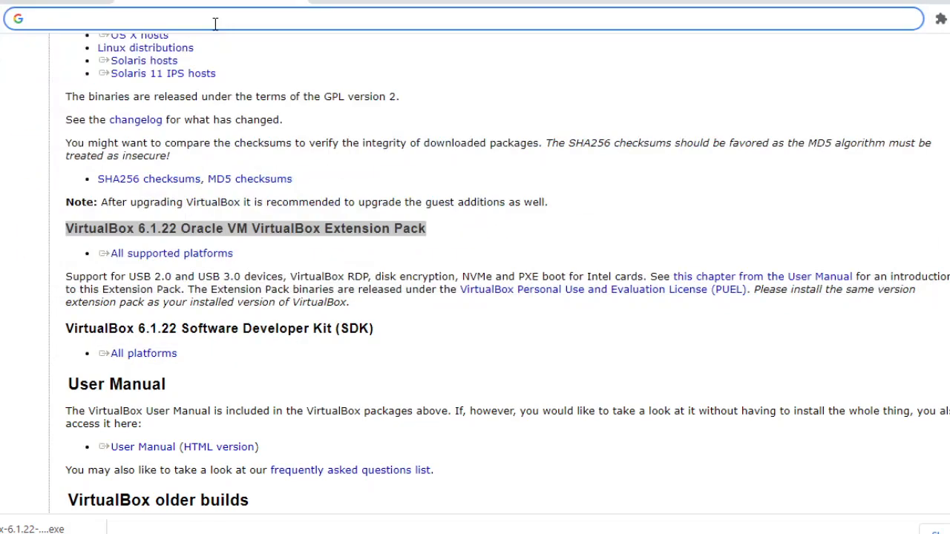
- Search the web for ubuntu
text(ubuntu)
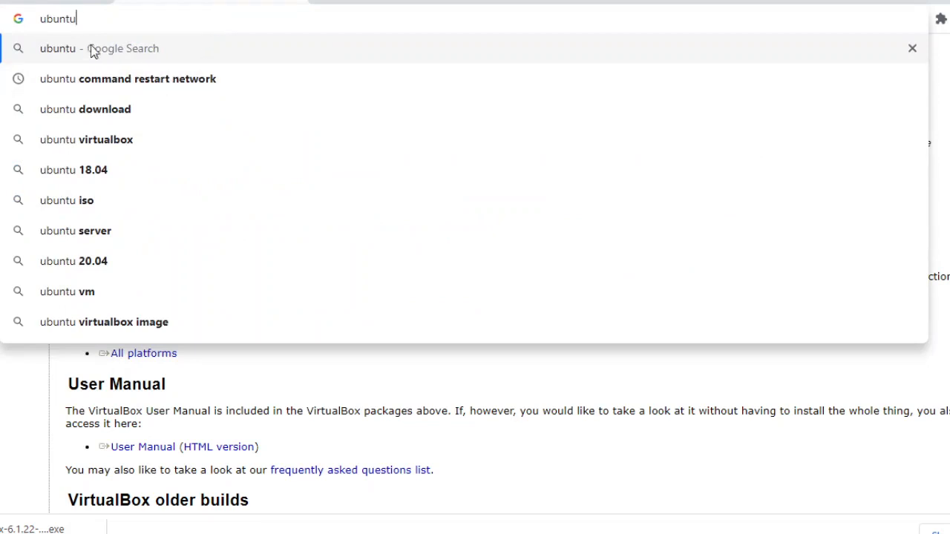
key(Return)
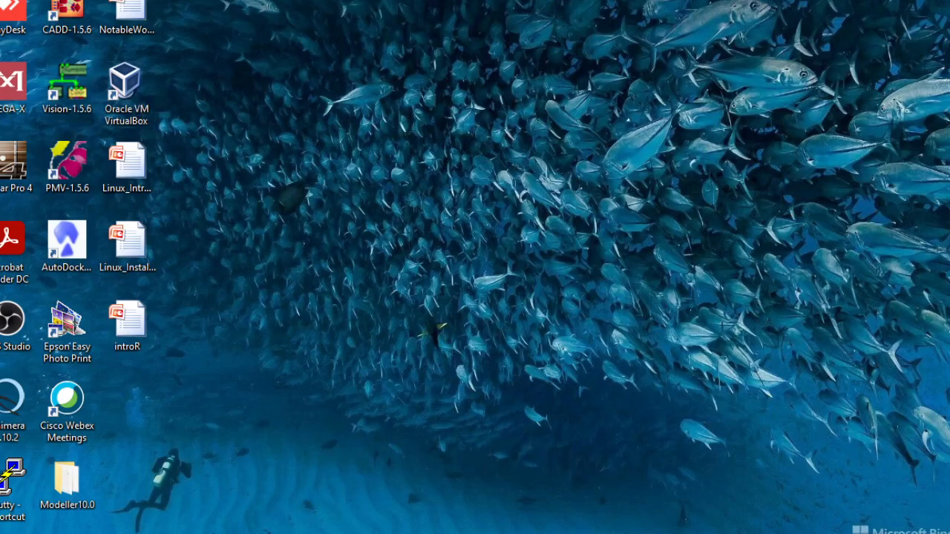
- Launch Oracle VM VirtualBox and start creating a new virtual machine
mouse_move(603, 533)
double_click(134, 95)
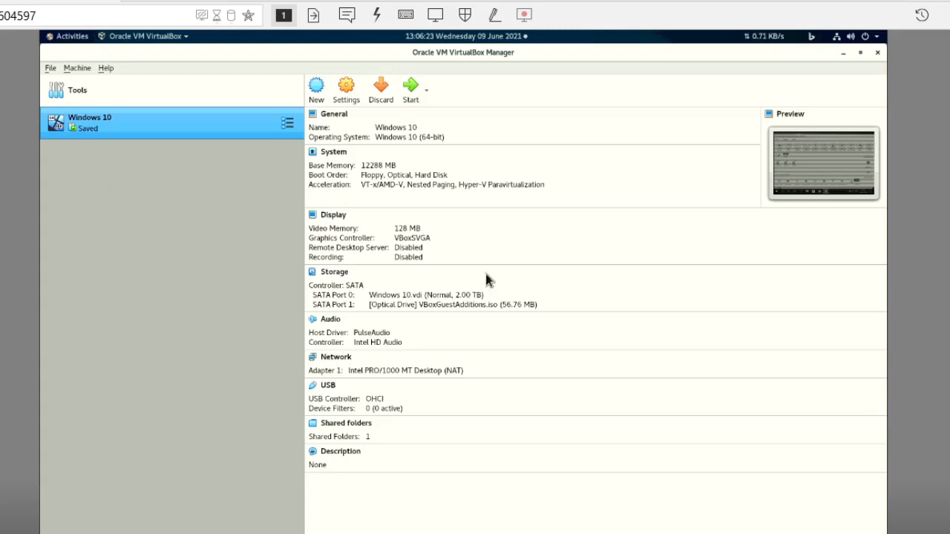
click(317, 97)
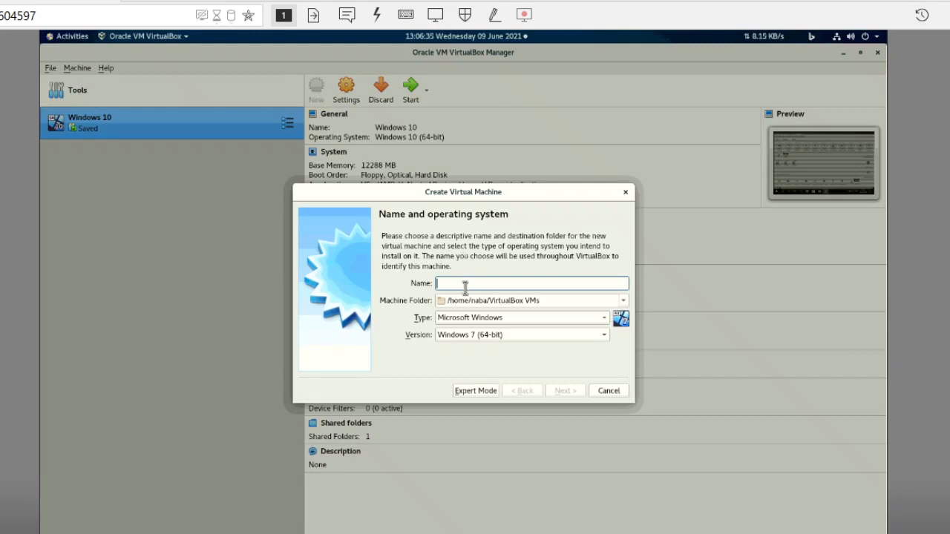
- Name the virtual machine CentOS8 and choose Other Linux (64-bit) as its operating system version
text(C)
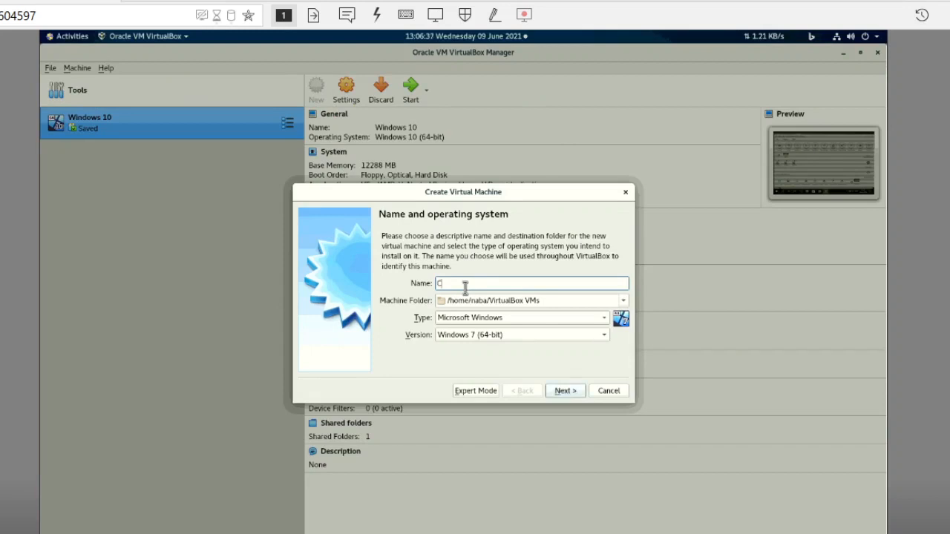
text(en)
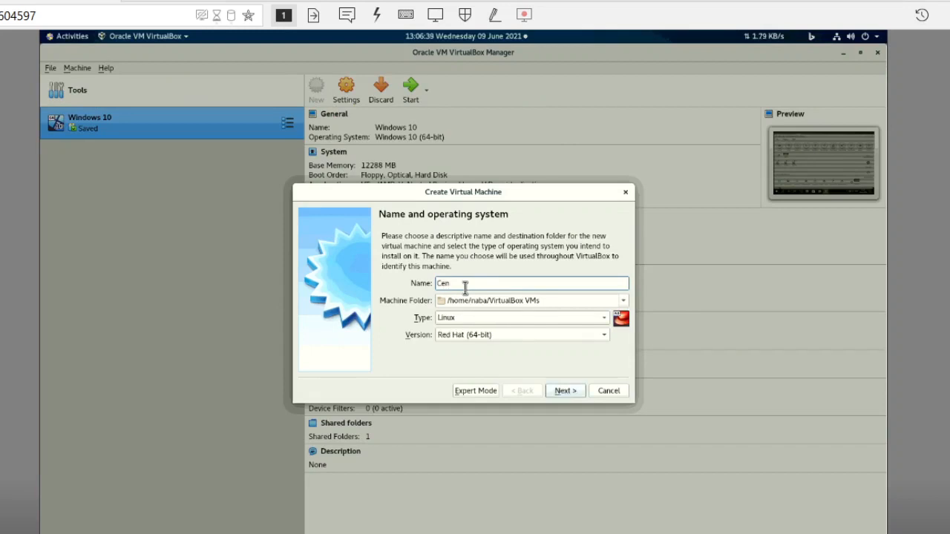
text(tOS8)
click(463, 336)
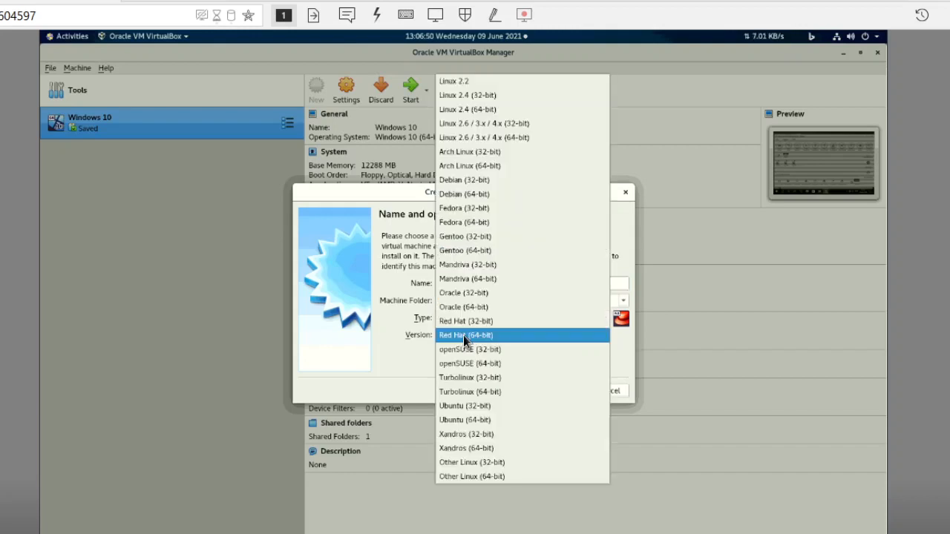
click(497, 476)
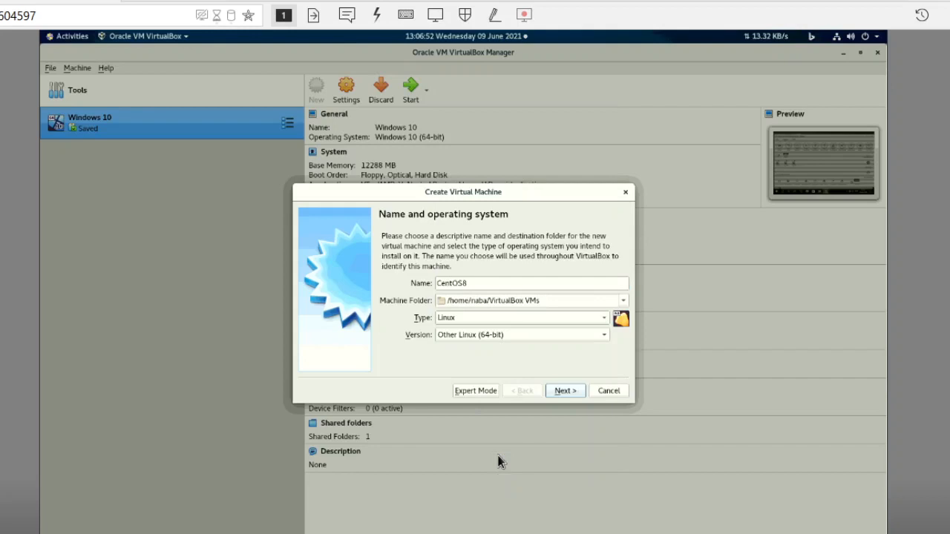
- Reselect Other Linux (64-bit) as the version and continue to the memory size settings
click(481, 335)
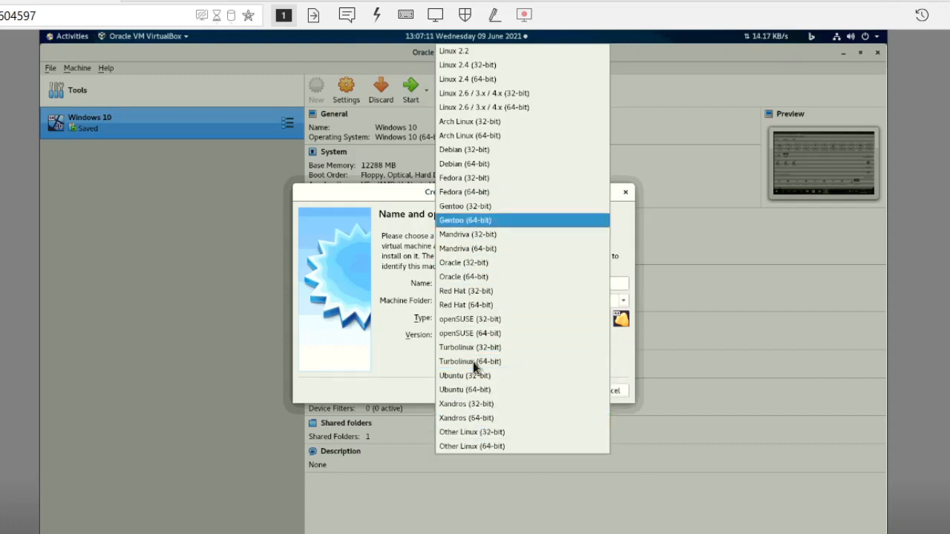
click(484, 448)
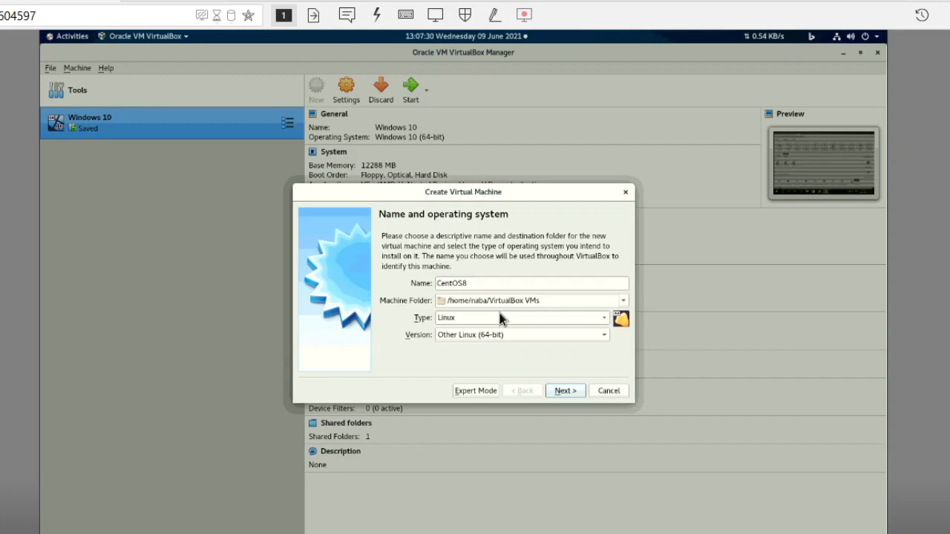
click(572, 393)
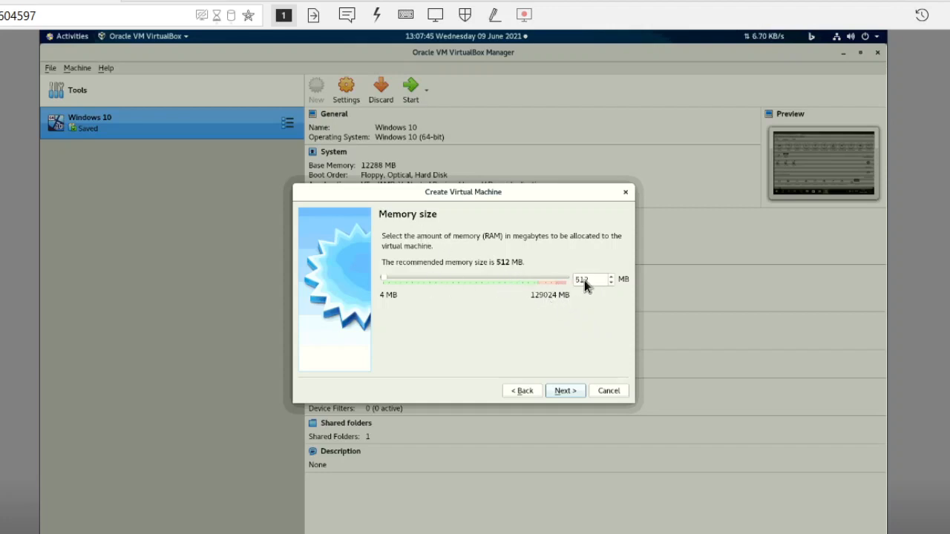
- Set the virtual machine's memory size to 8000 MB and continue to the hard disk options
drag(591, 279, 569, 280)
text(4096)
key(BackSpace)
key(BackSpace)
key(BackSpace)
key(BackSpace)
text(8000)
click(566, 391)
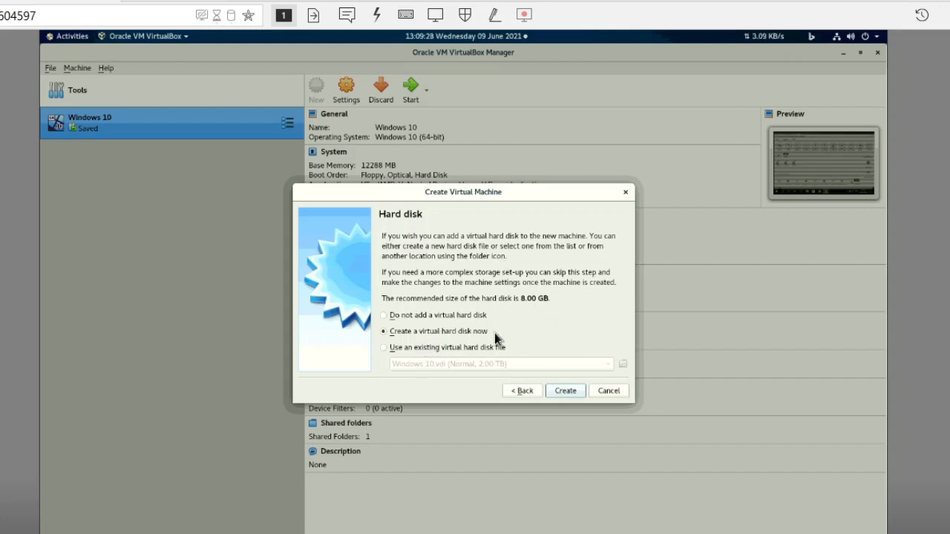
- Create a dynamically allocated VDI virtual hard disk of 256 GB for the CentOS8 machine
click(564, 390)
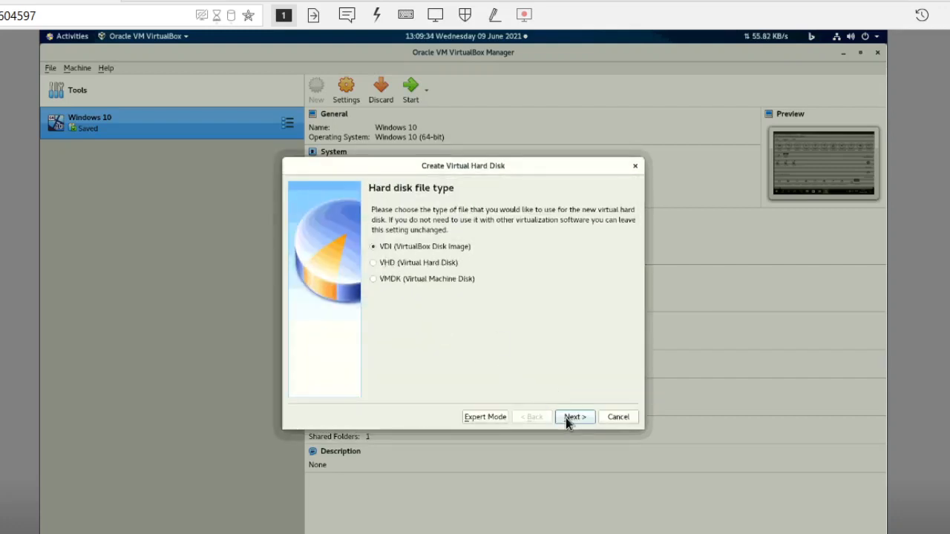
click(567, 417)
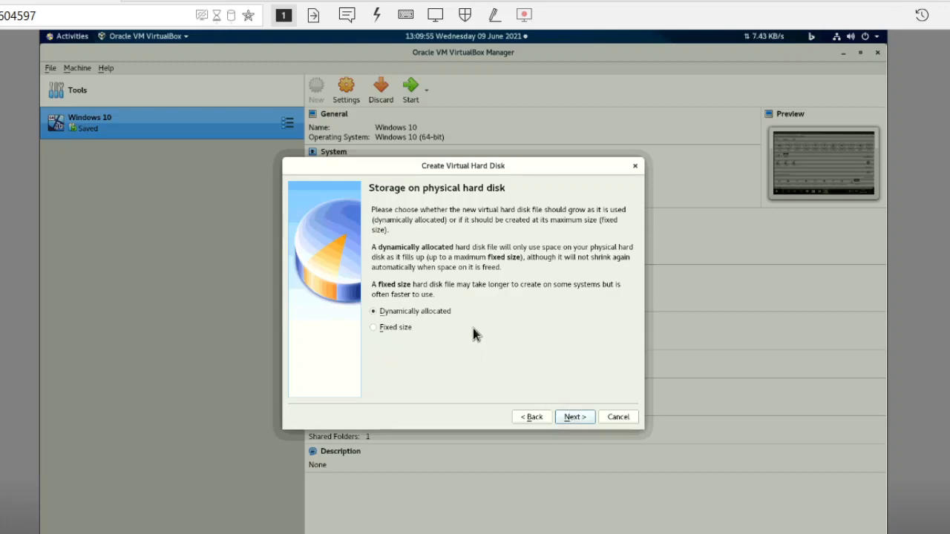
click(573, 417)
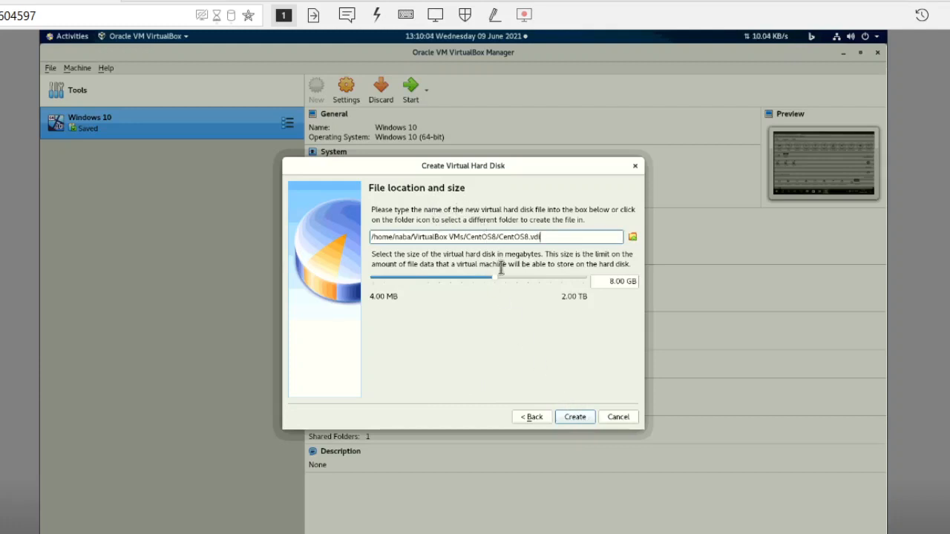
click(613, 281)
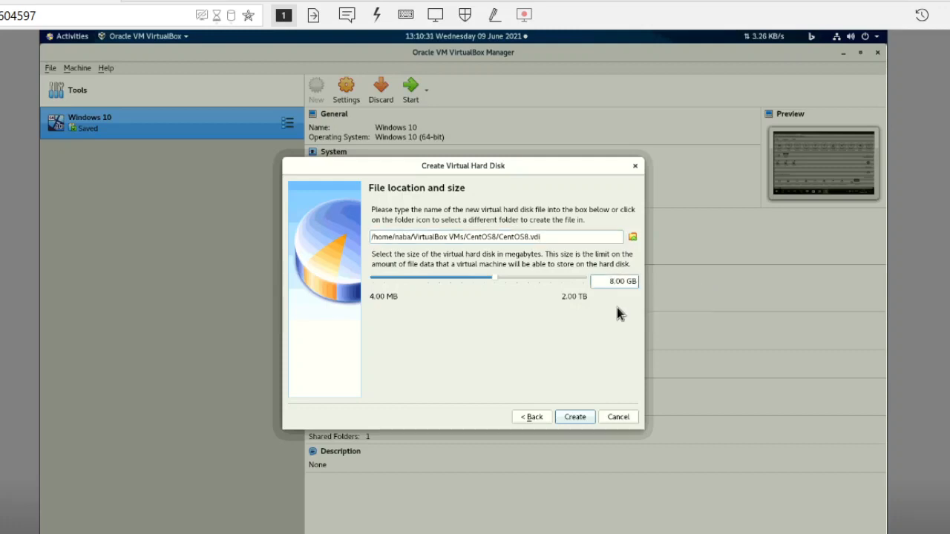
key(BackSpace)
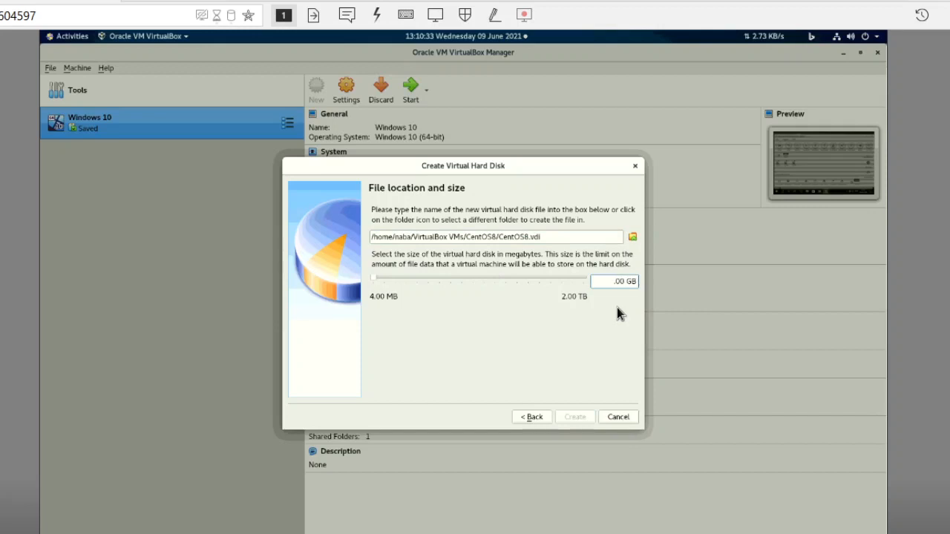
text(256)
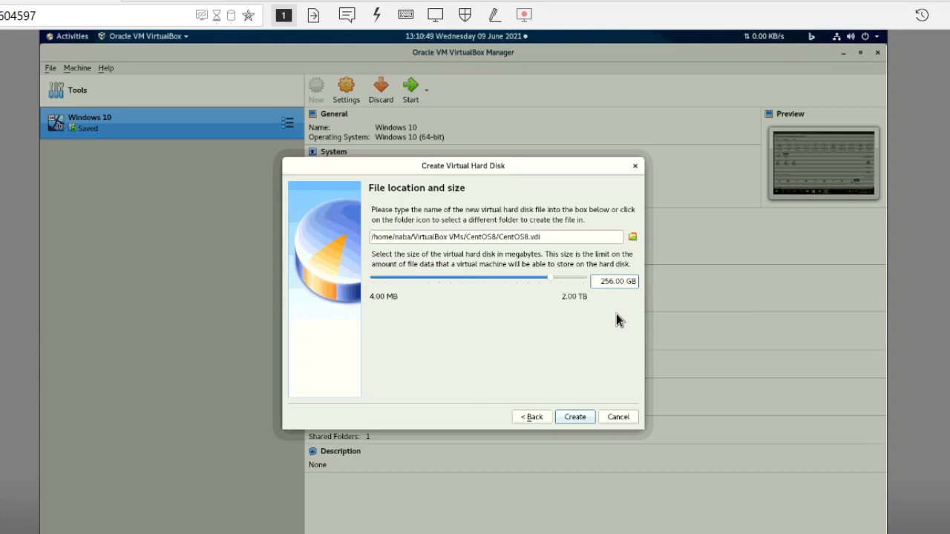
click(581, 417)
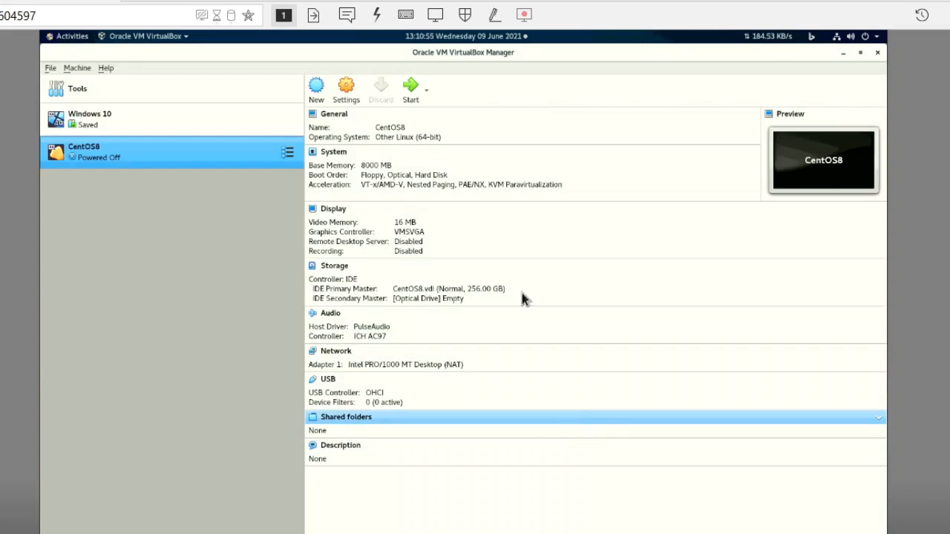
- Switch the remote session to fullscreen mode and set the CentOS8 machine's video memory to 128 MB
click(435, 15)
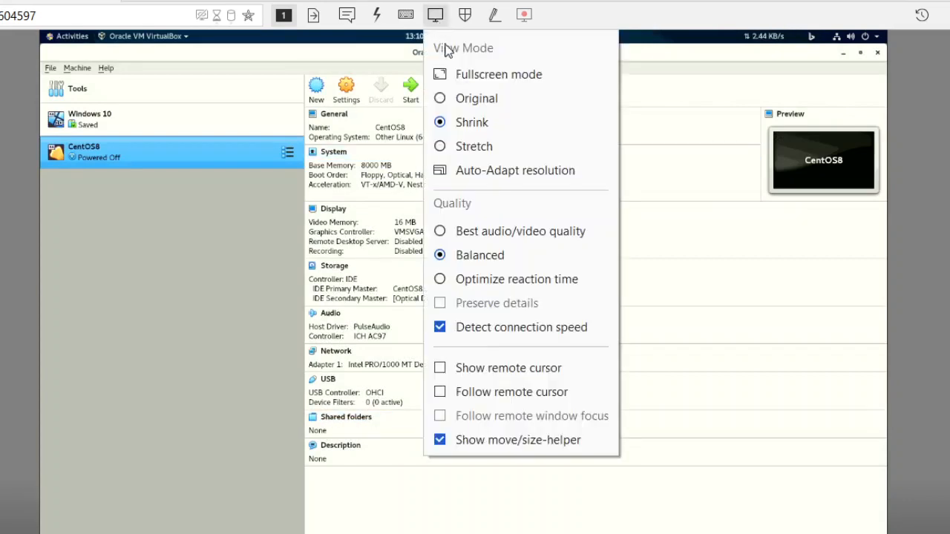
click(467, 72)
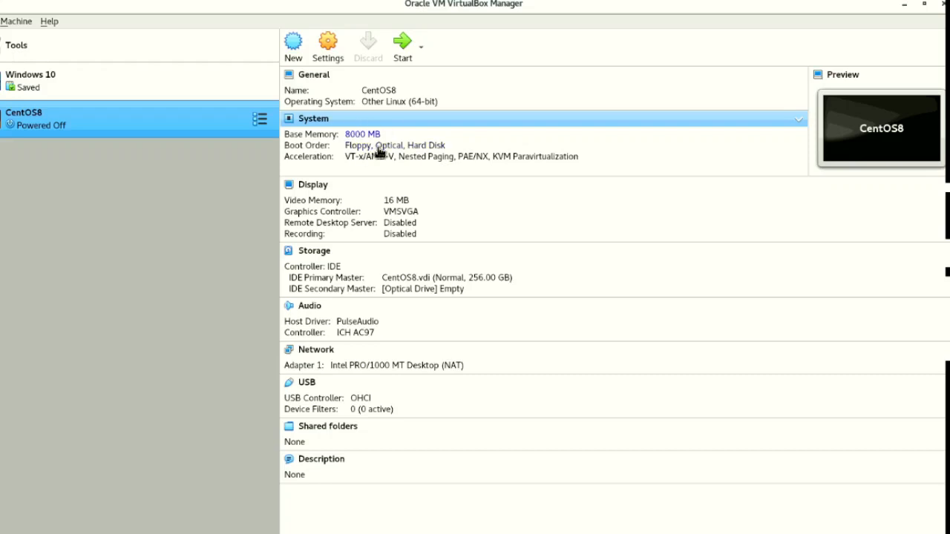
click(316, 191)
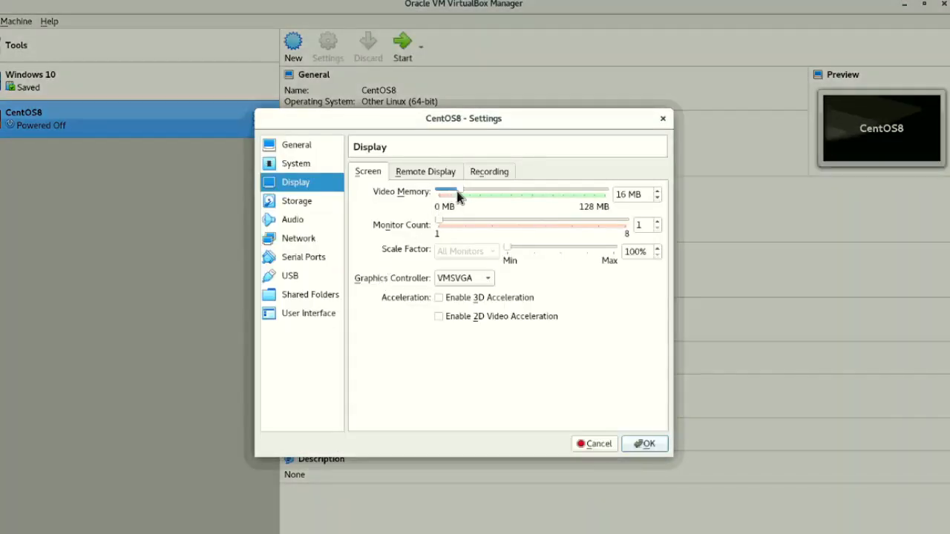
drag(461, 192, 632, 192)
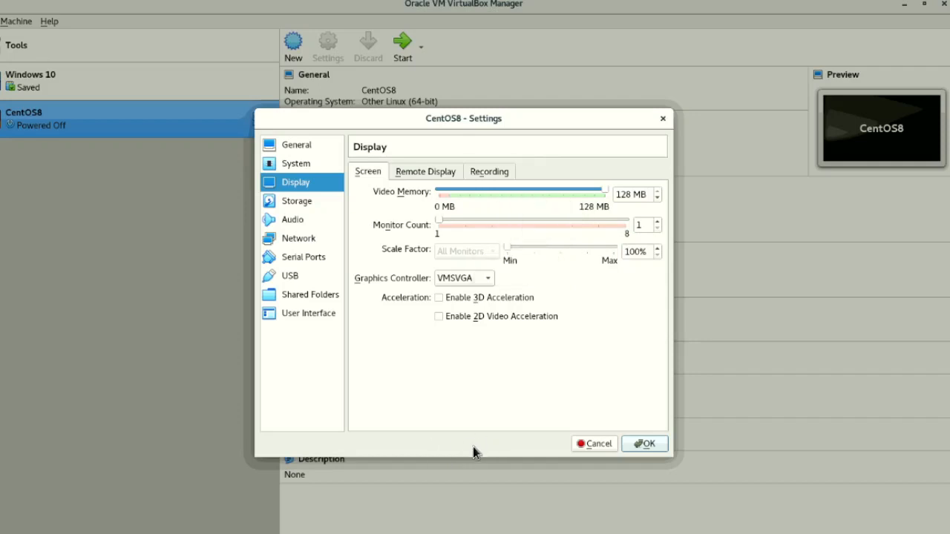
click(647, 444)
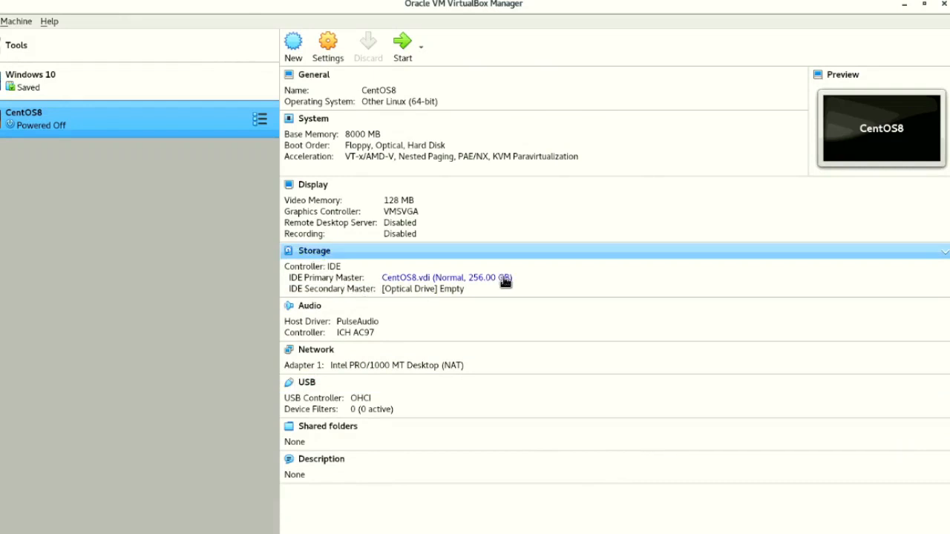
- Load CentOS-8.4.2105-x86_64-dvd1.iso from the Downloads folder into the CentOS8 machine's optical drive
click(449, 291)
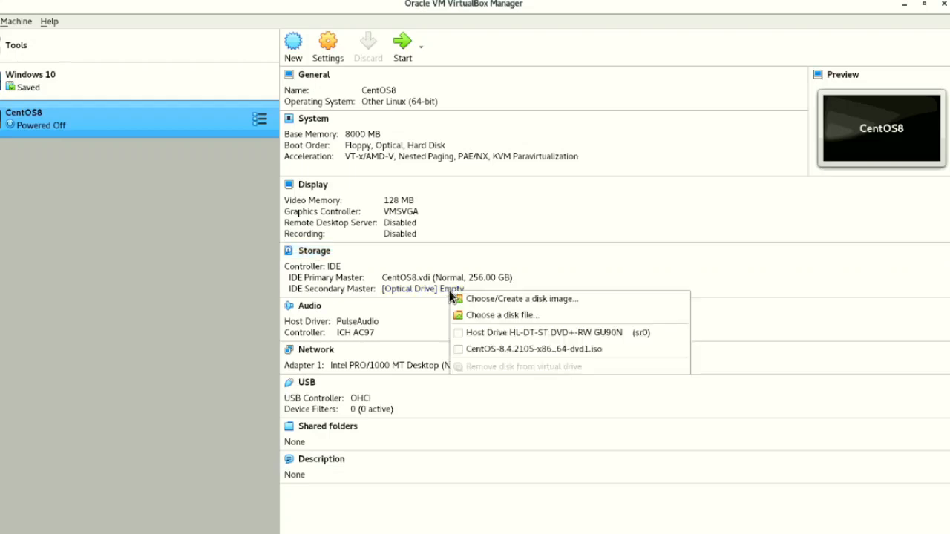
click(489, 316)
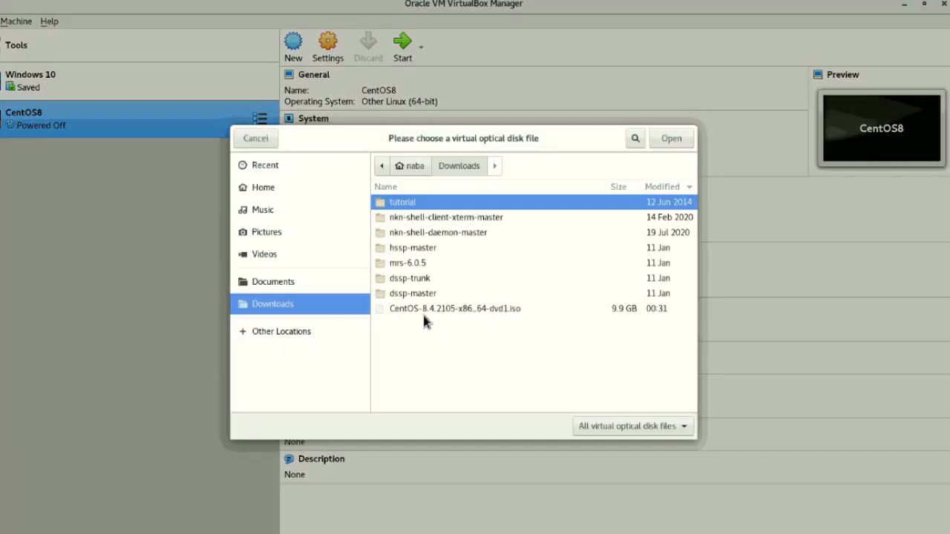
click(461, 309)
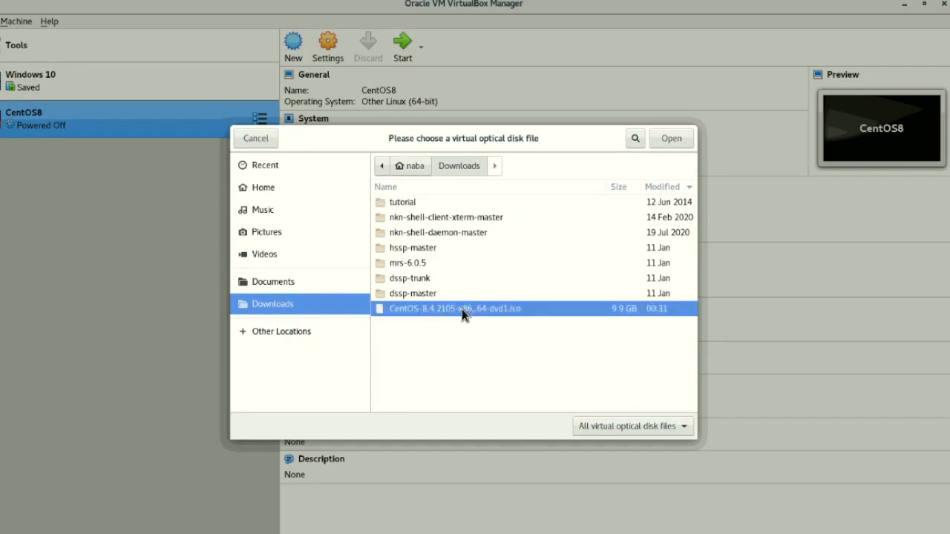
click(681, 141)
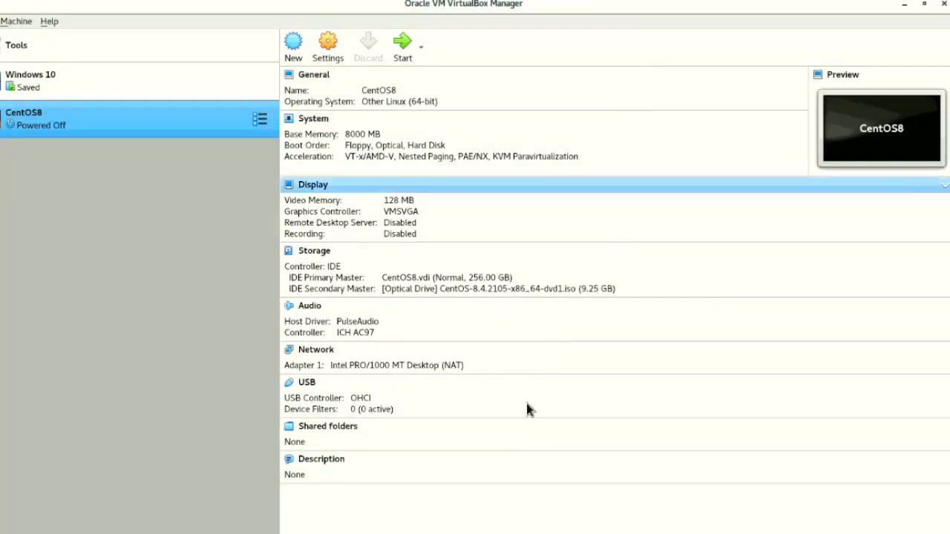
- Start the CentOS8 virtual machine and boot it with the Install CentOS Linux 8 option
click(403, 50)
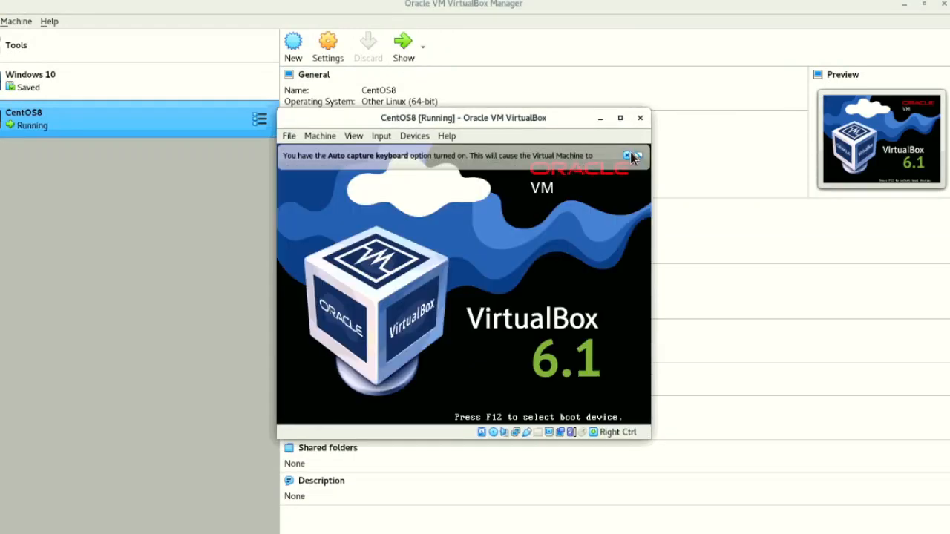
click(628, 157)
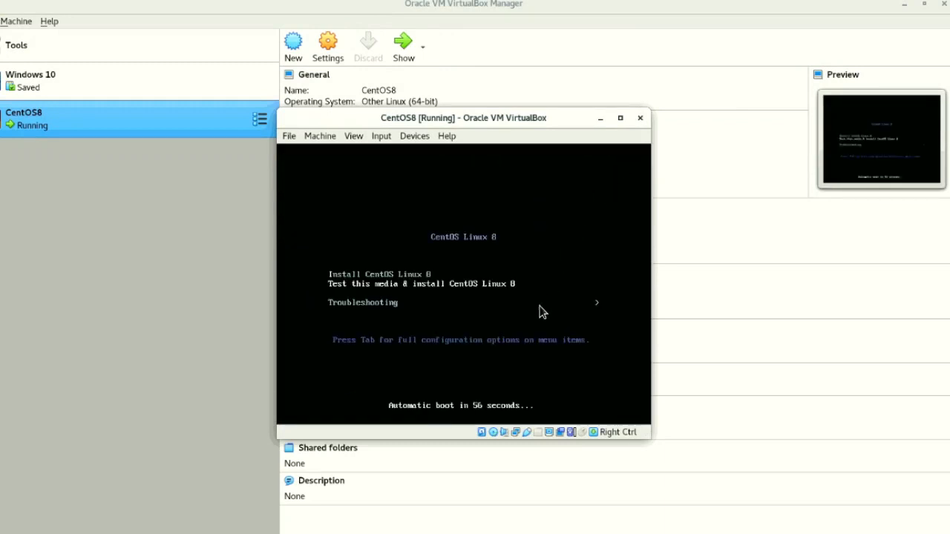
key(Down)
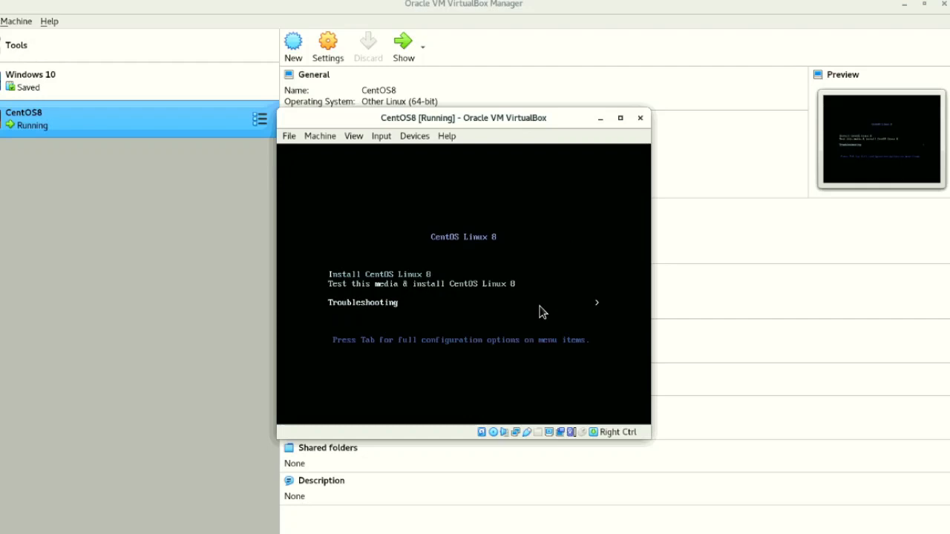
key(Up)
key(Up)
key(Down)
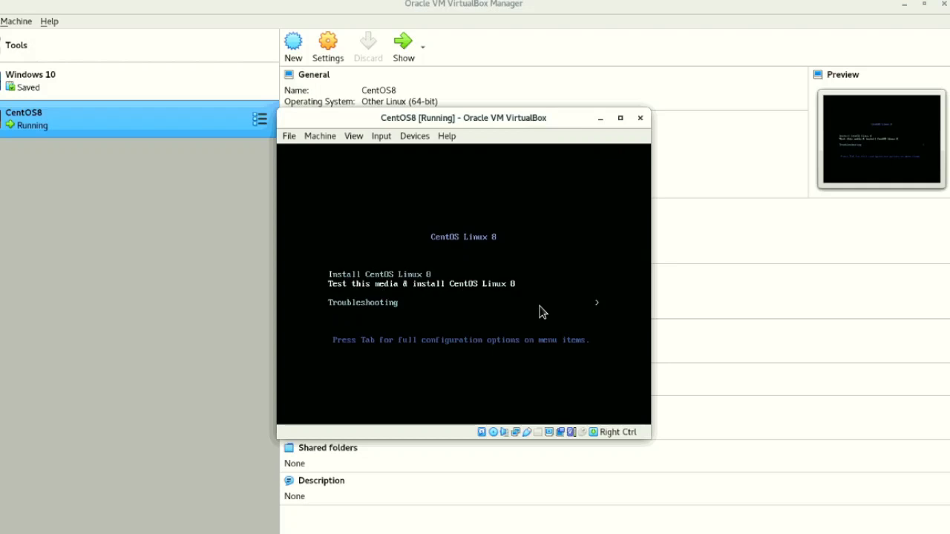
key(Up)
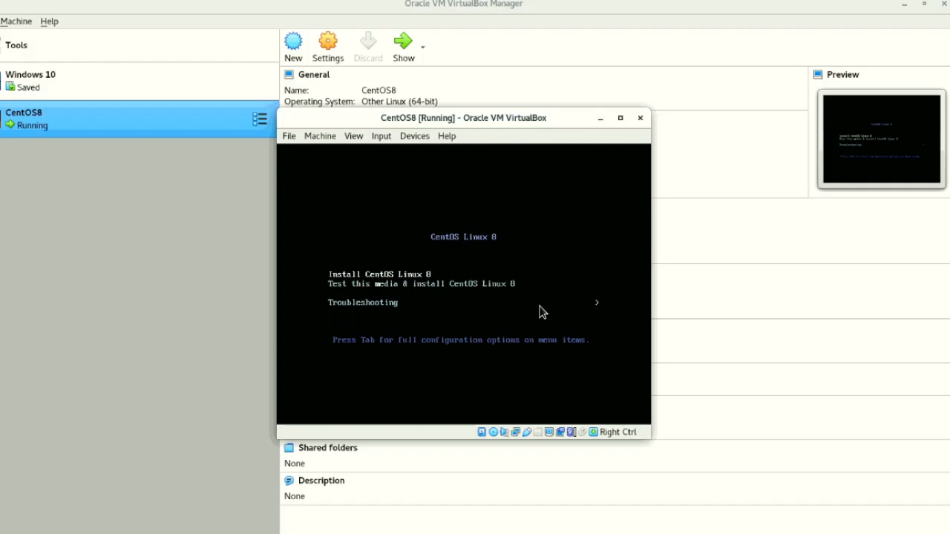
key(Return)
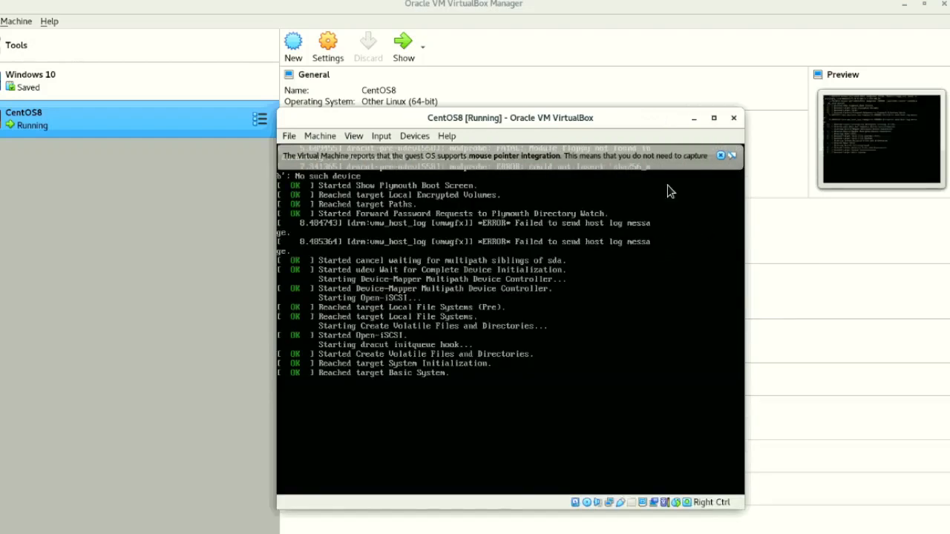
- Dismiss the mouse integration notice and continue the installation in English (United States)
click(720, 155)
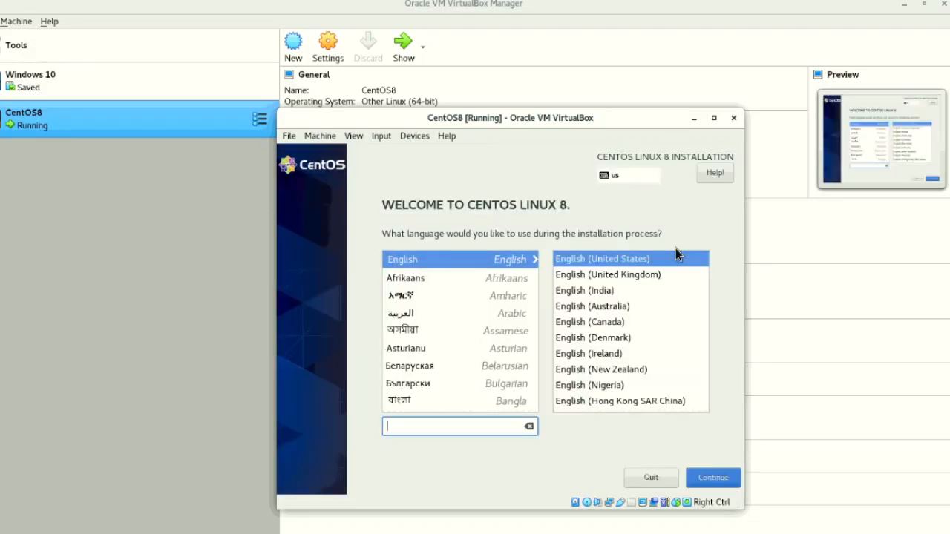
click(720, 484)
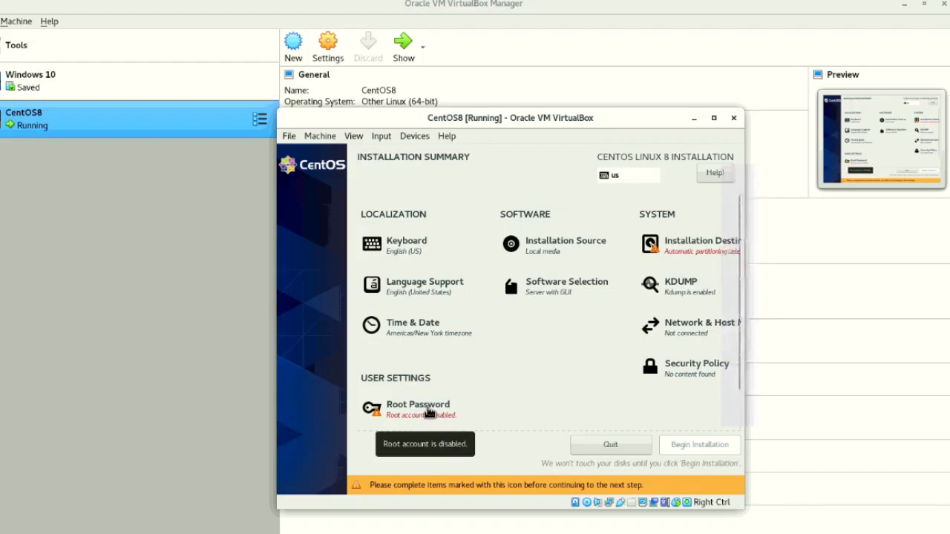
- Enter and confirm the root account password in the installer, accepting the weak password
click(428, 412)
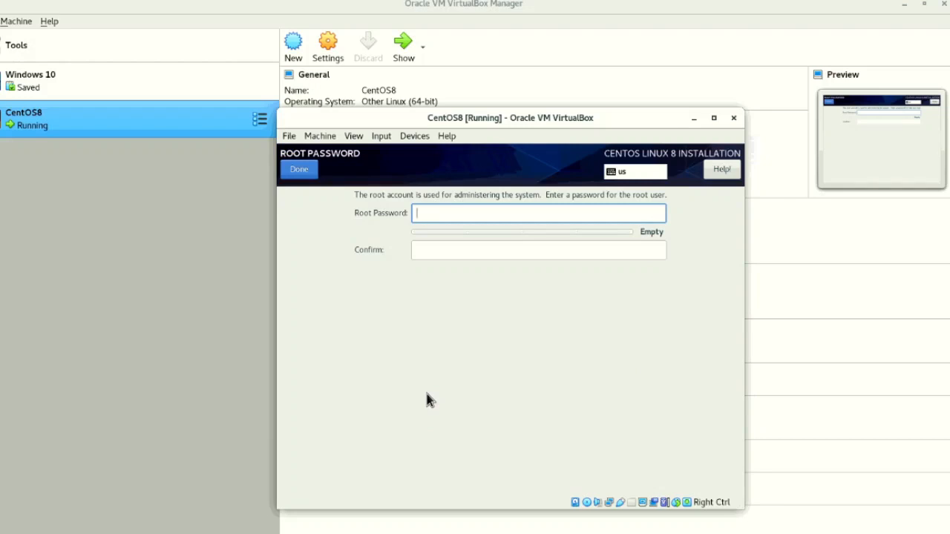
text(••)
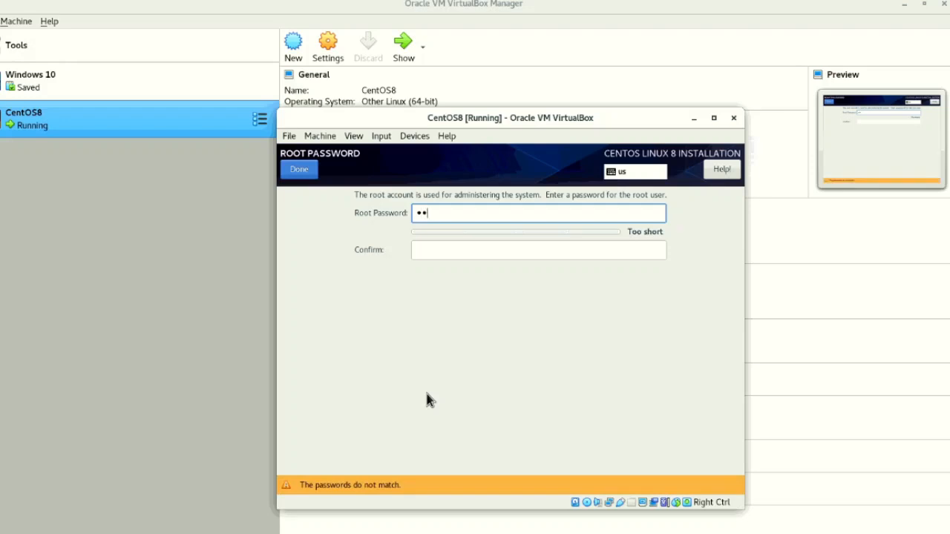
key(BackSpace)
text(••••••)
click(477, 250)
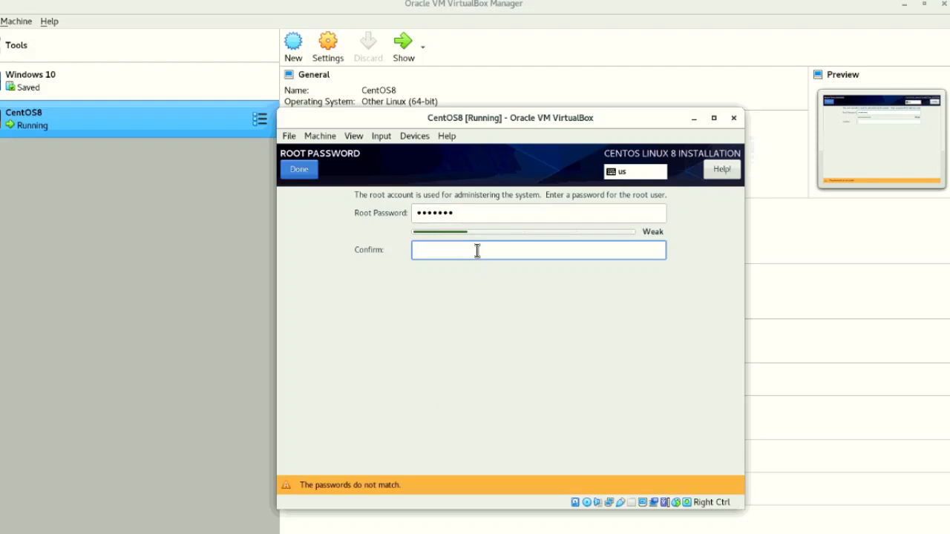
text(•••••••)
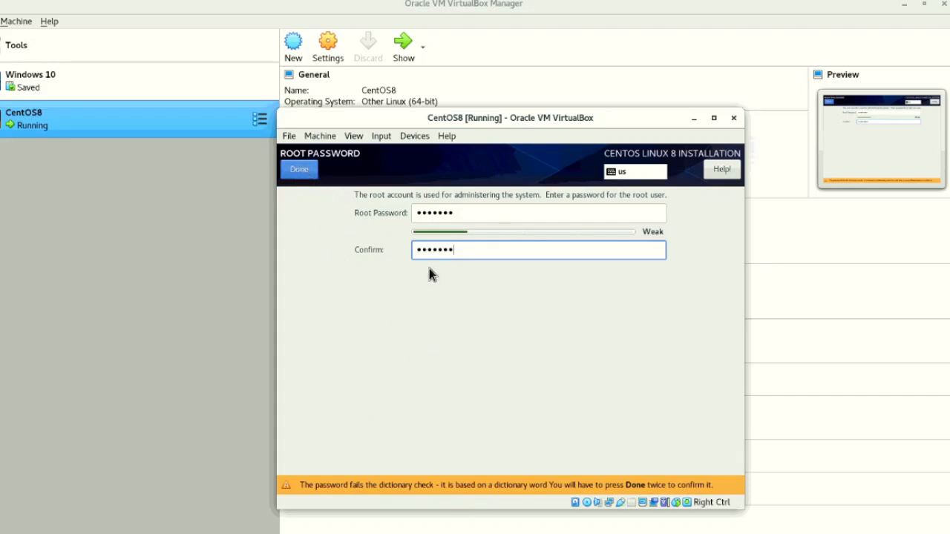
click(299, 170)
click(299, 170)
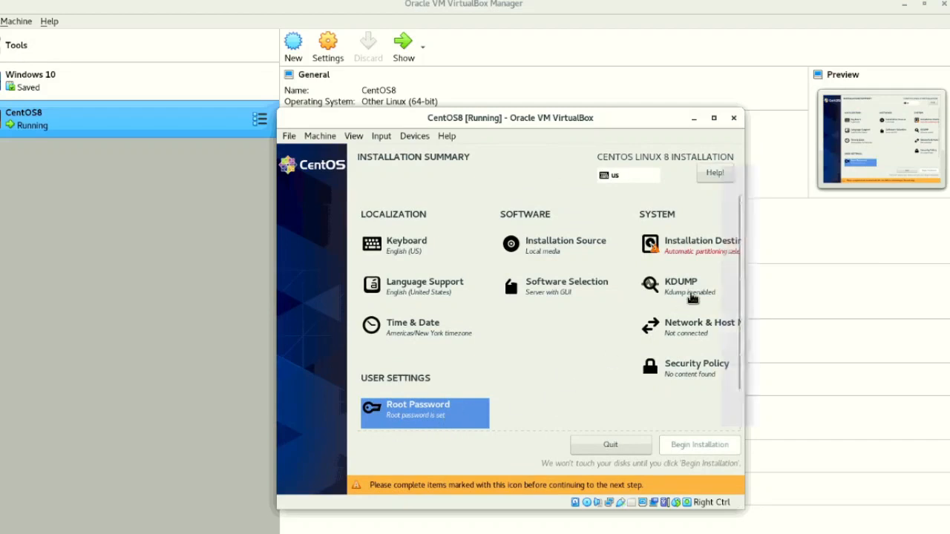
- Choose custom storage configuration for the installation destination and set the manual partitioning scheme to Standard Partition
click(707, 249)
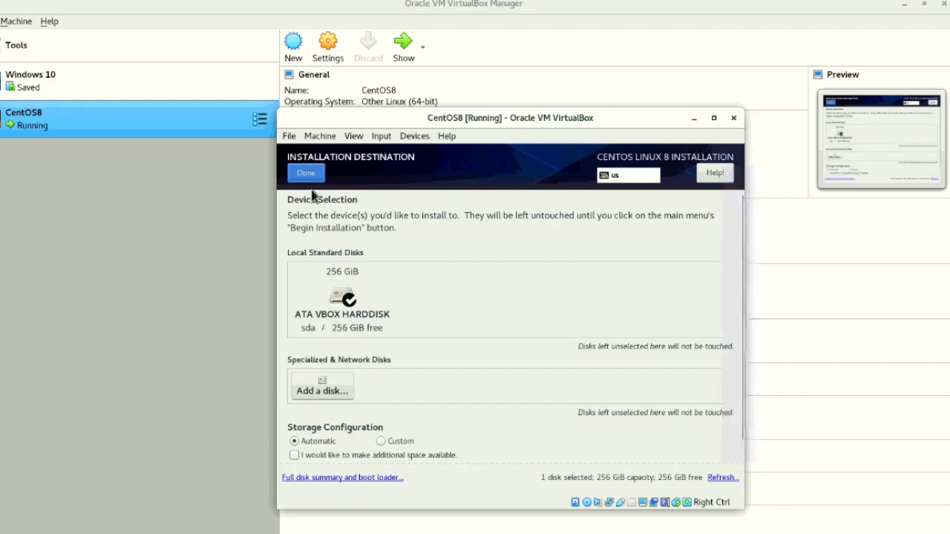
click(381, 441)
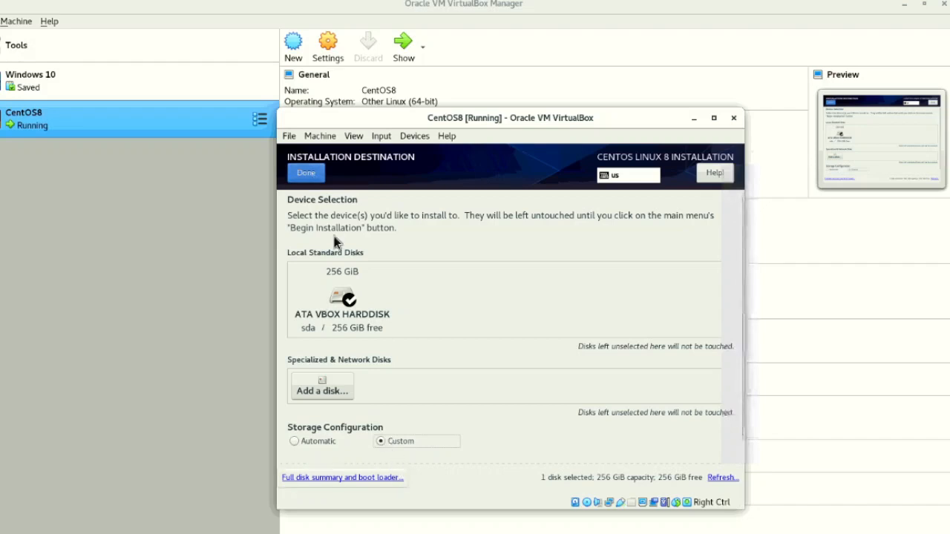
click(309, 176)
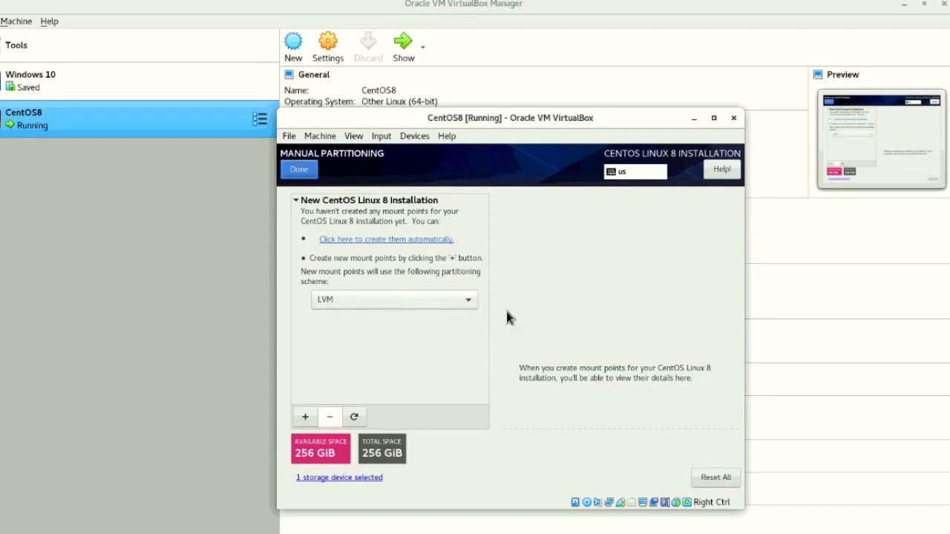
click(433, 303)
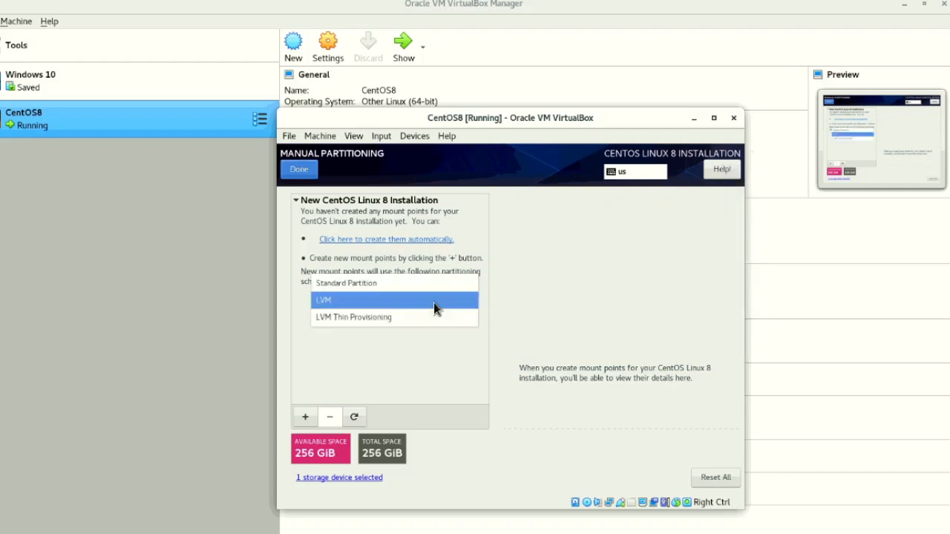
click(375, 284)
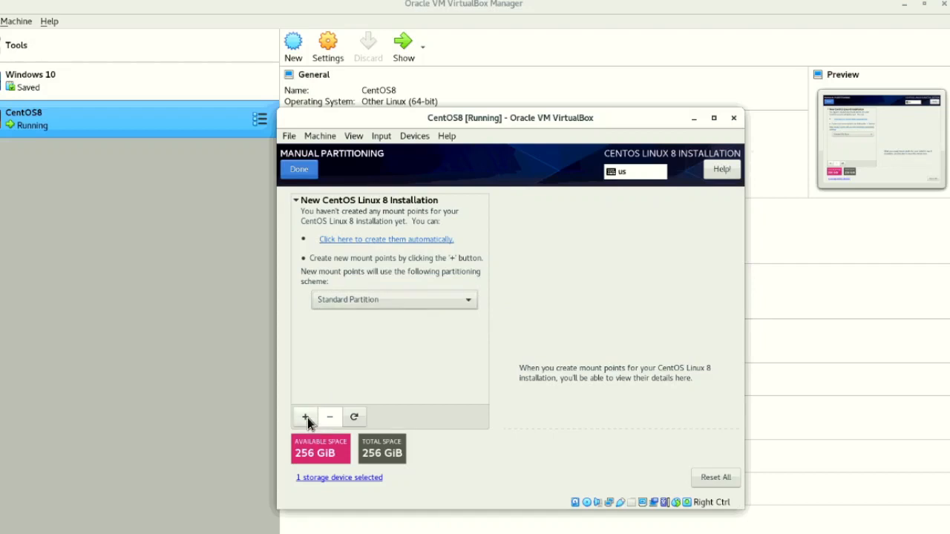
- Add a /boot mount point with a desired capacity of 1 GiB
click(305, 417)
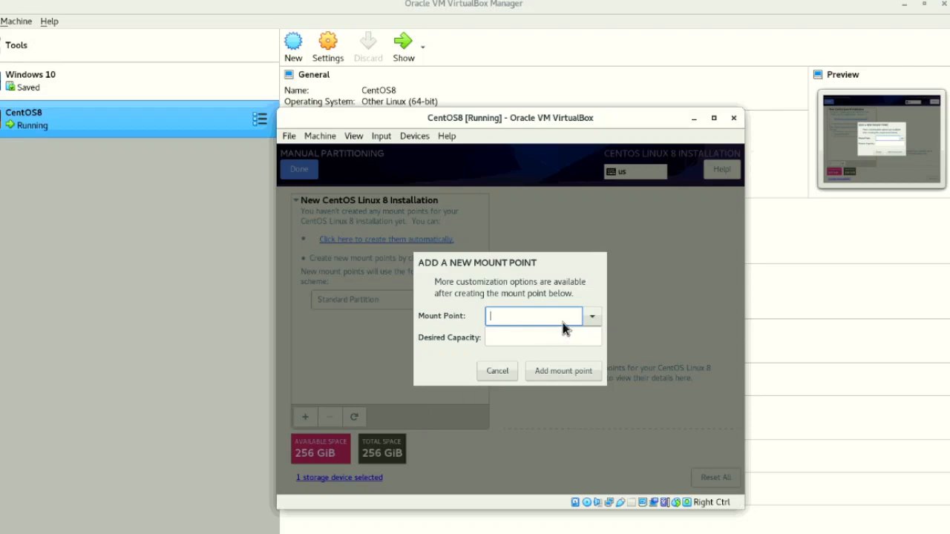
click(593, 323)
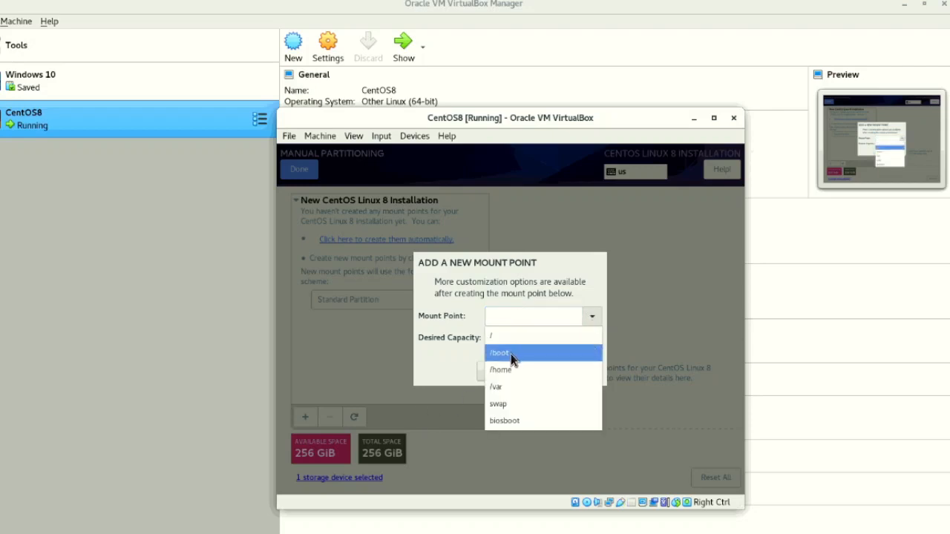
click(510, 353)
click(508, 337)
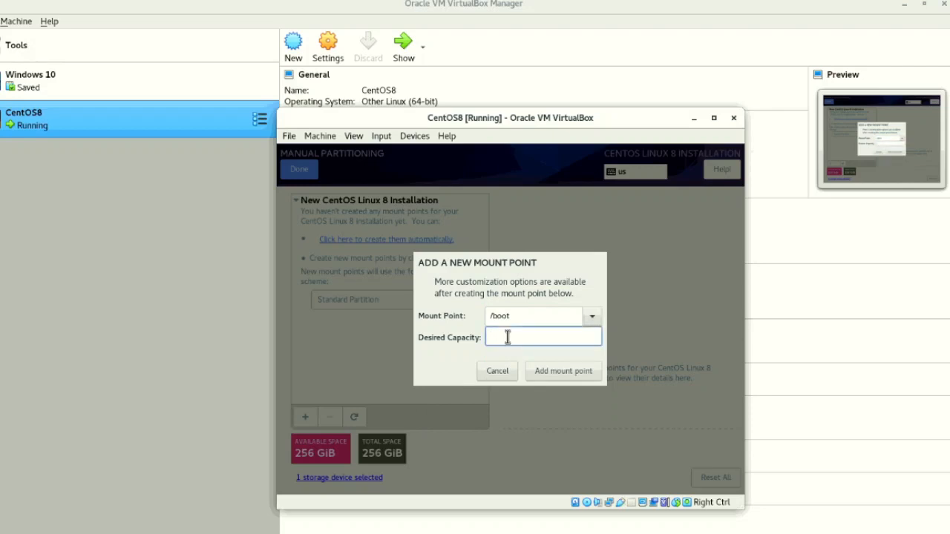
text(1 GiB)
click(545, 372)
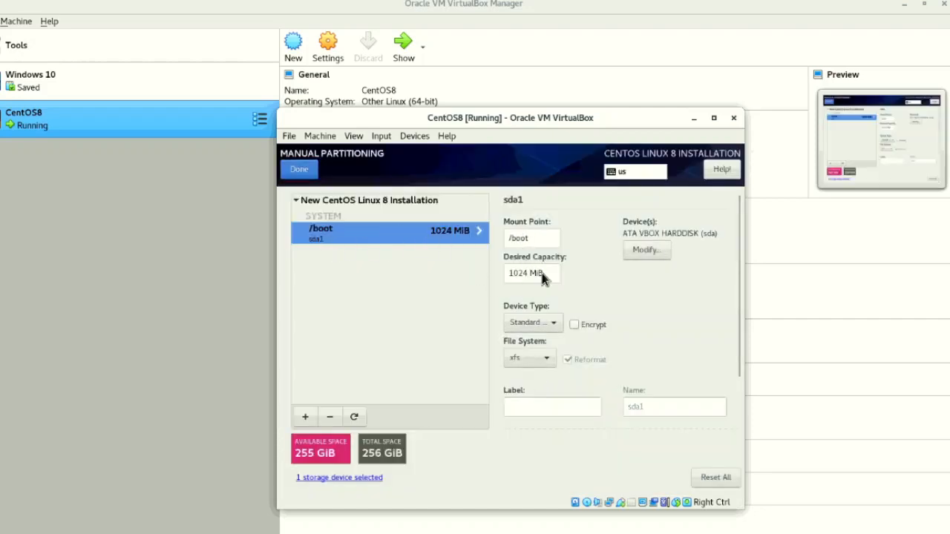
- Add a root (/) mount point with a desired capacity of 100 GiB
click(305, 417)
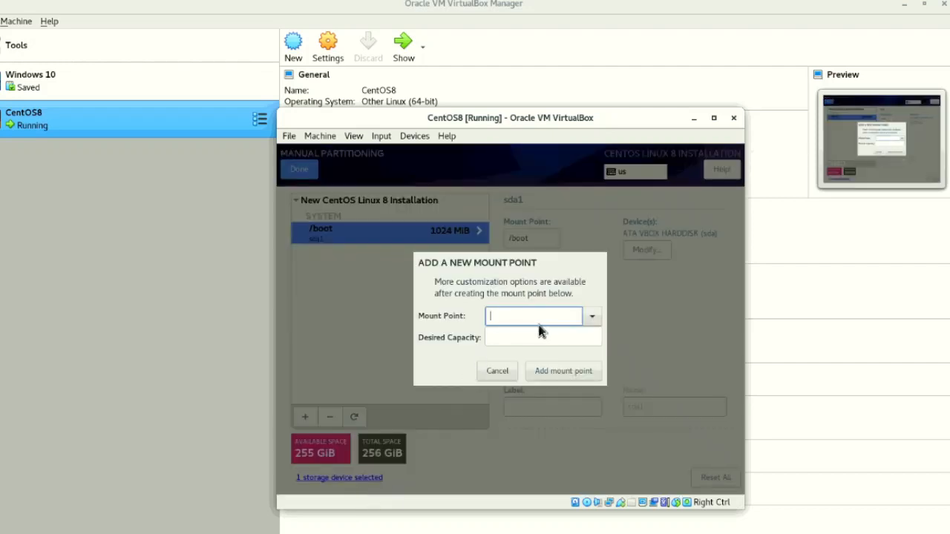
click(593, 318)
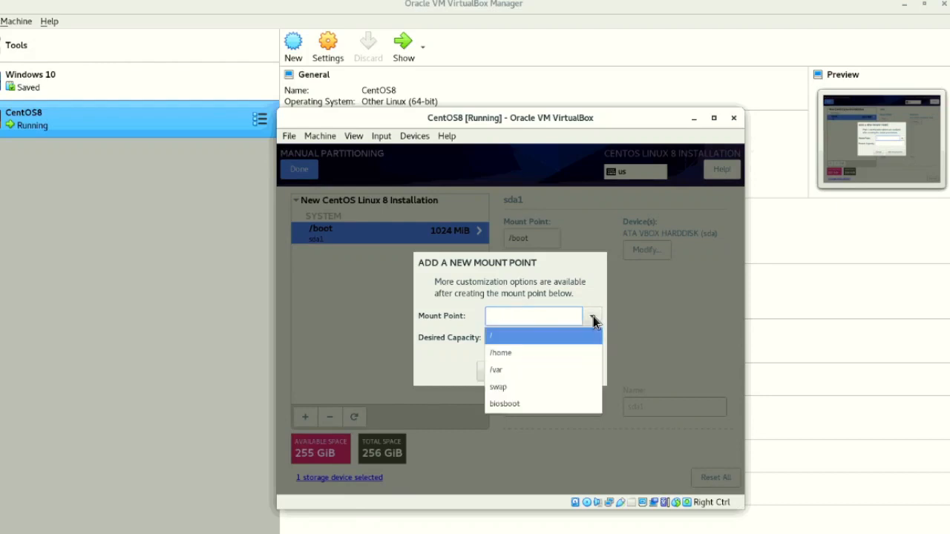
click(545, 338)
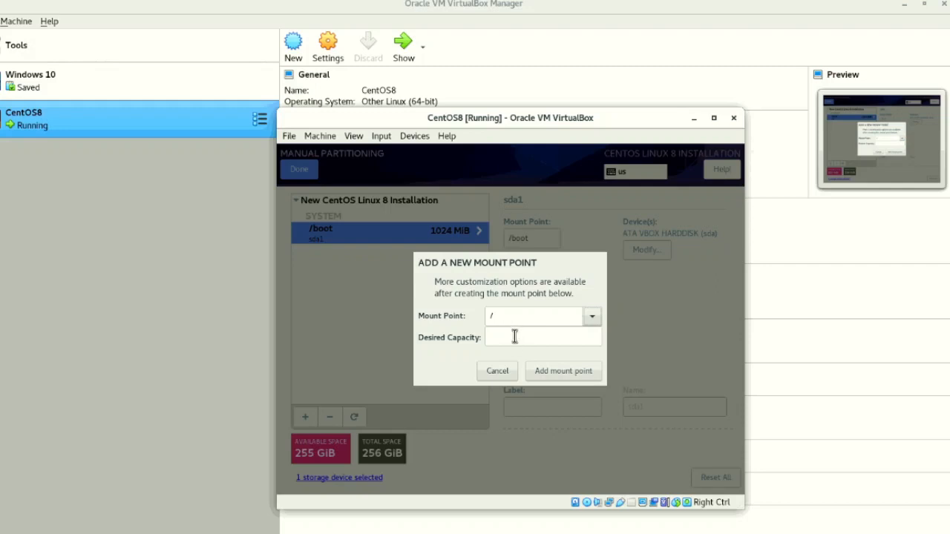
click(514, 337)
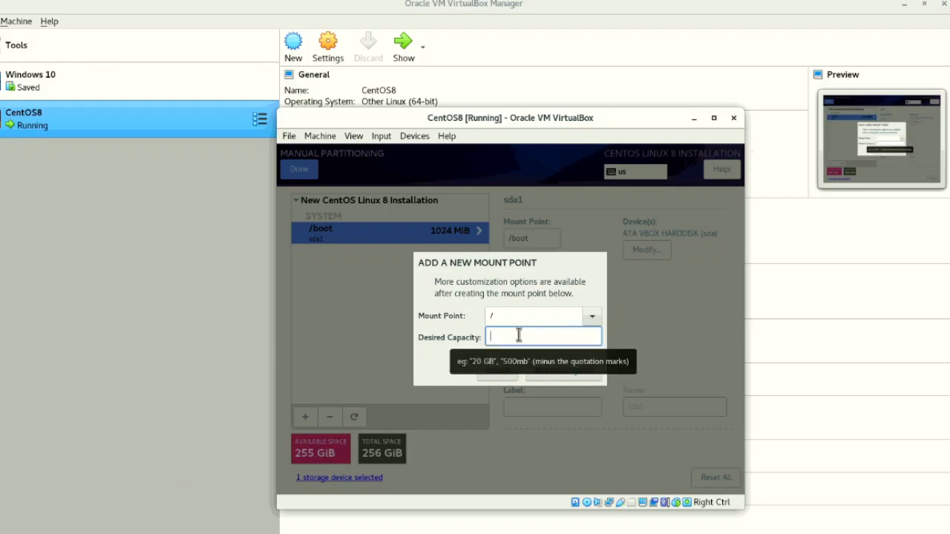
text(100)
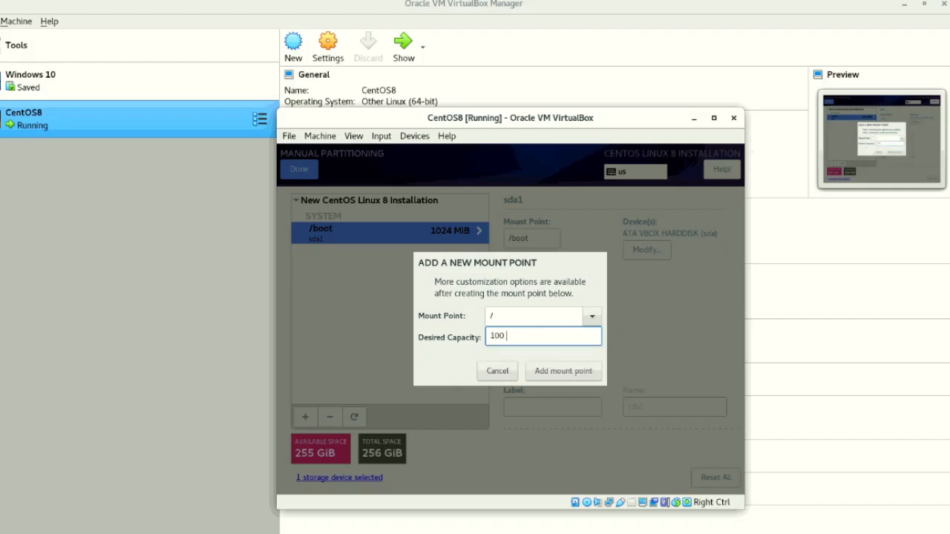
text( GiB)
click(552, 375)
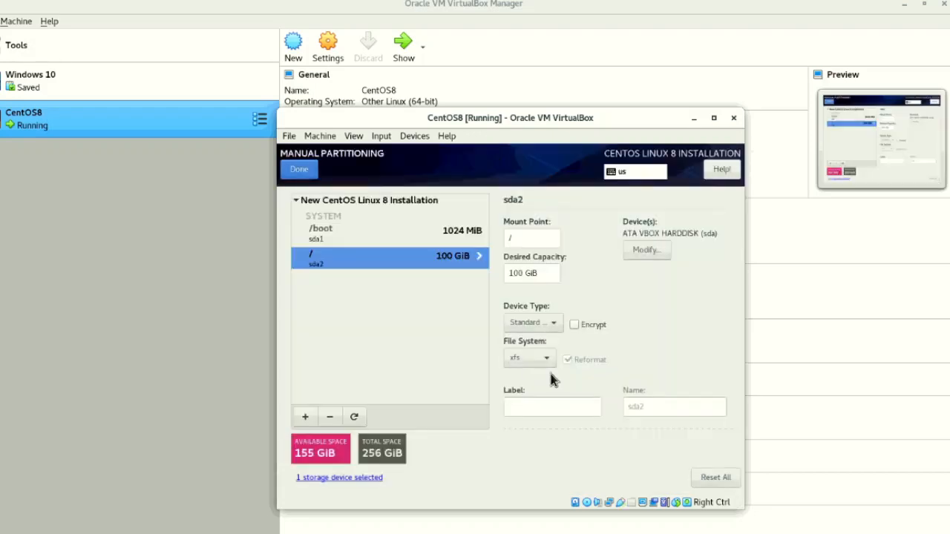
- Add a swap partition with a desired capacity of 16000 MiB
click(305, 417)
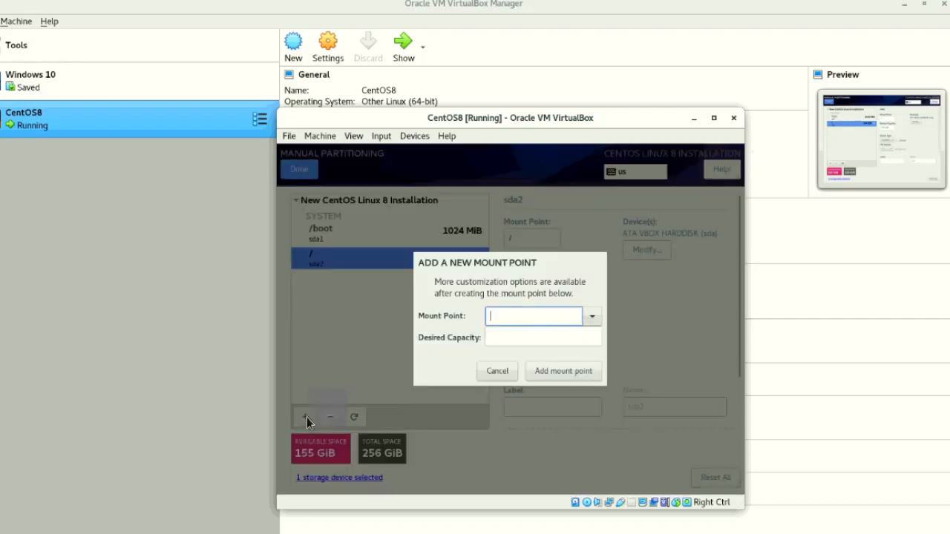
click(592, 317)
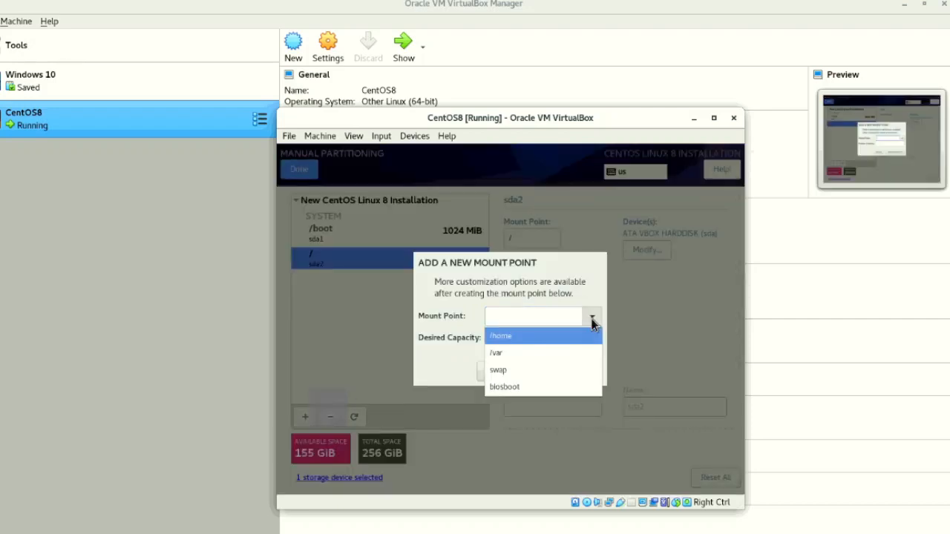
click(525, 370)
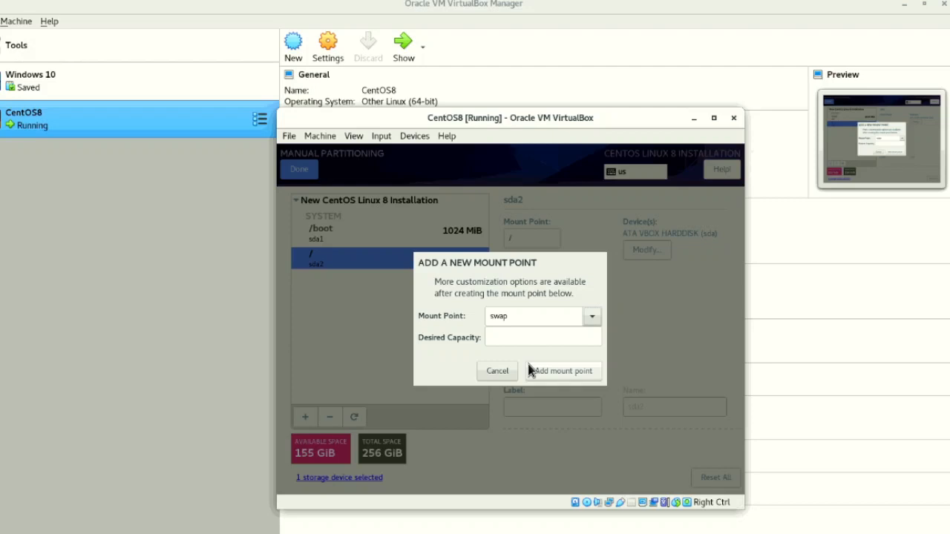
click(506, 338)
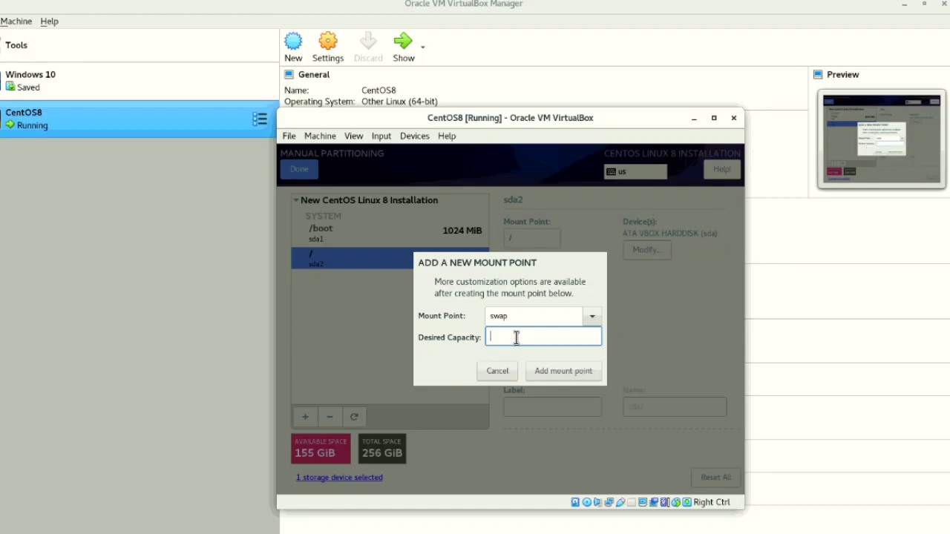
text(16000 MiB)
click(544, 366)
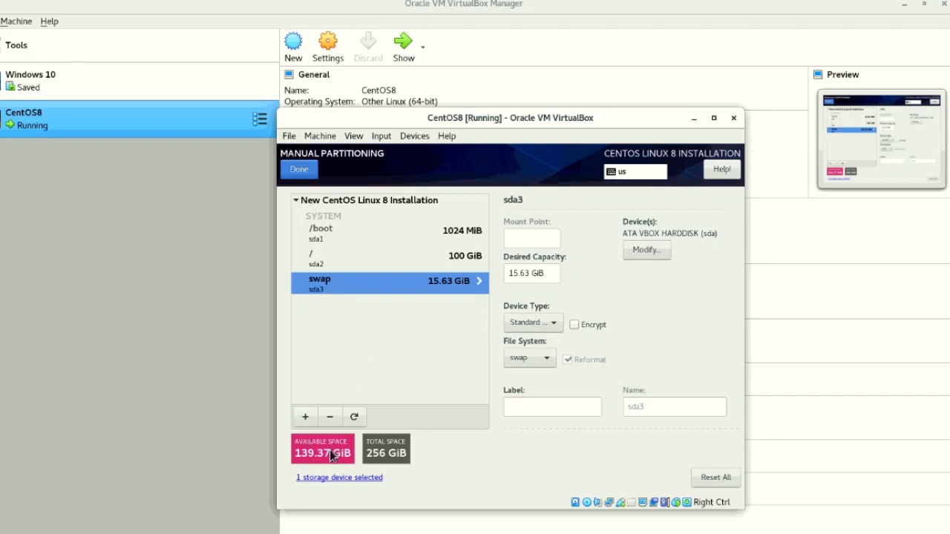
- Add a /home mount point with the capacity left blank so it takes all remaining disk space
click(306, 417)
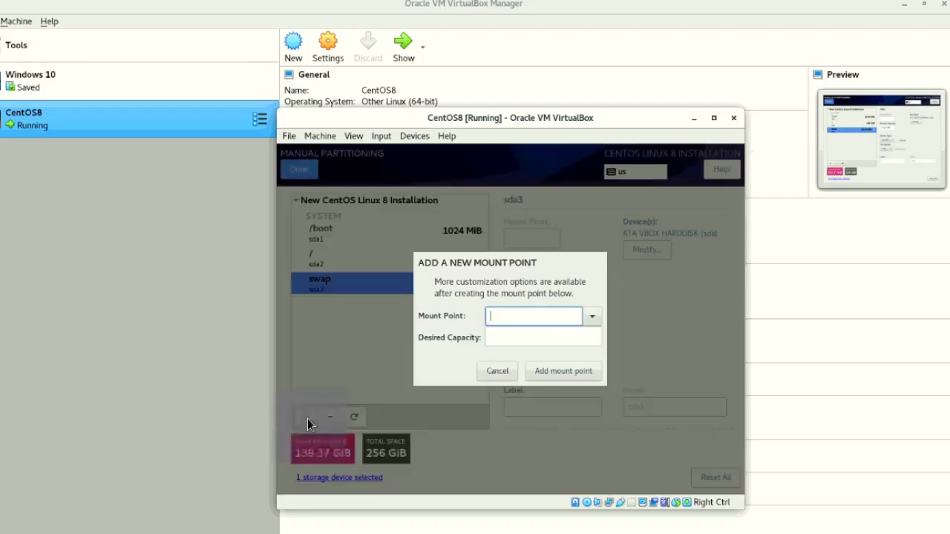
click(592, 317)
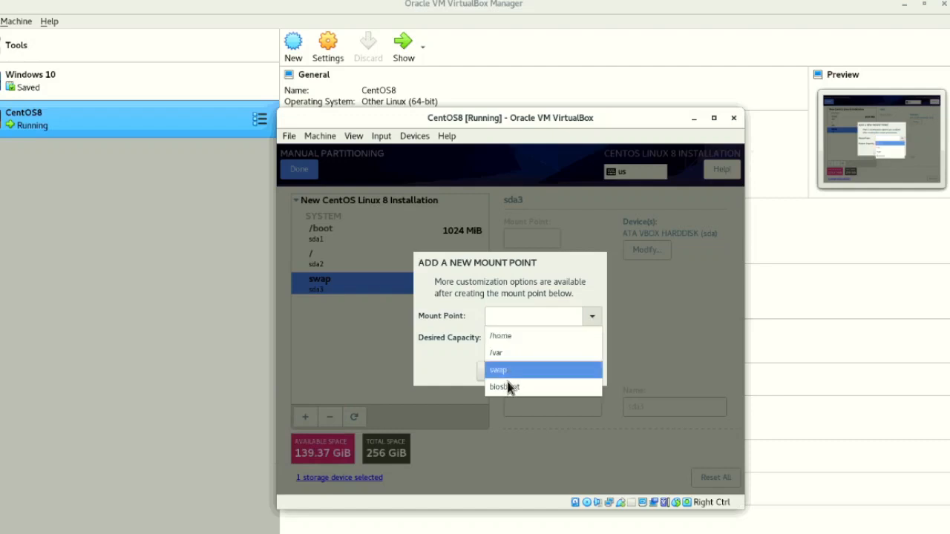
click(516, 337)
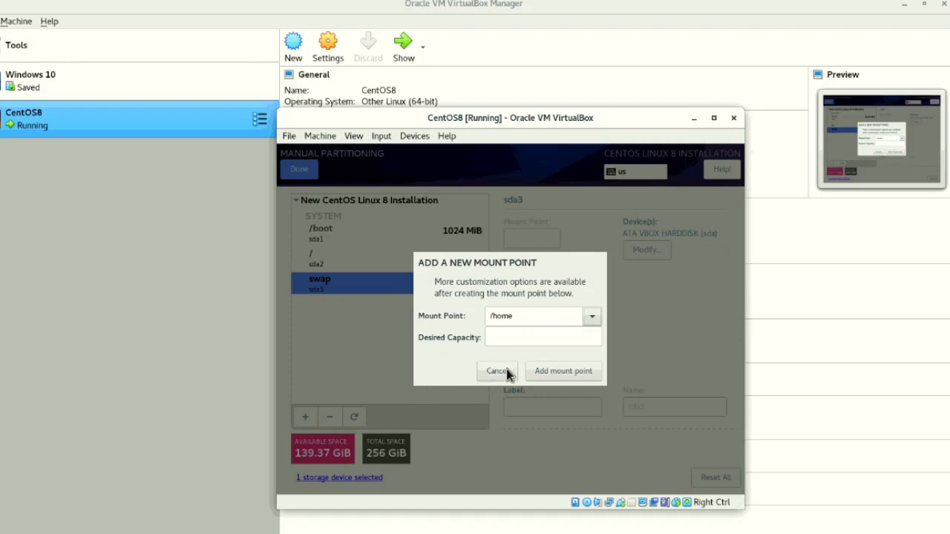
click(557, 370)
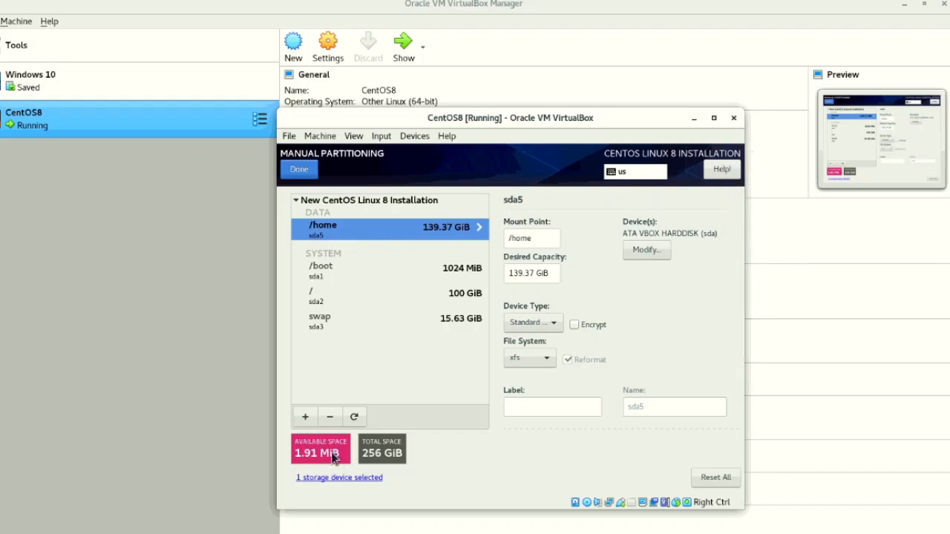
- Finish the manual partitioning and accept the summary of changes
click(305, 176)
click(304, 174)
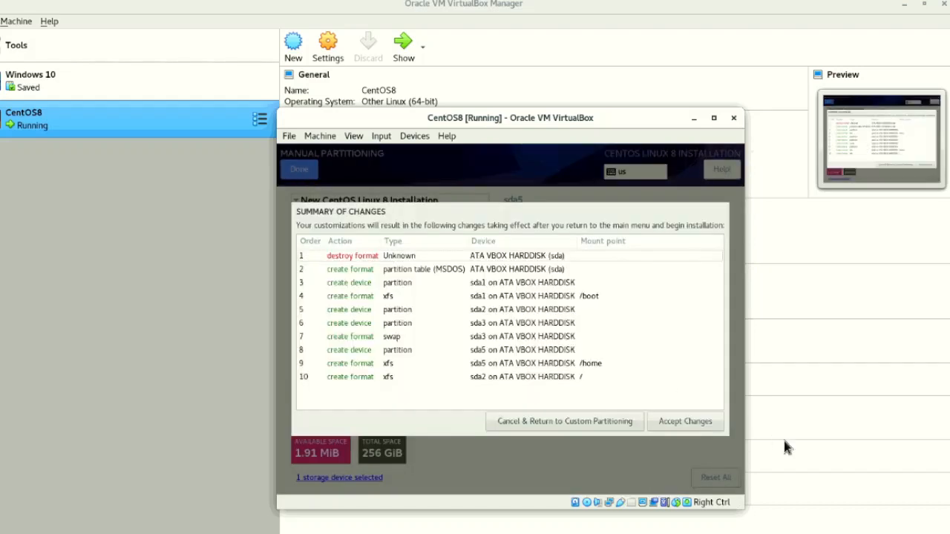
click(678, 426)
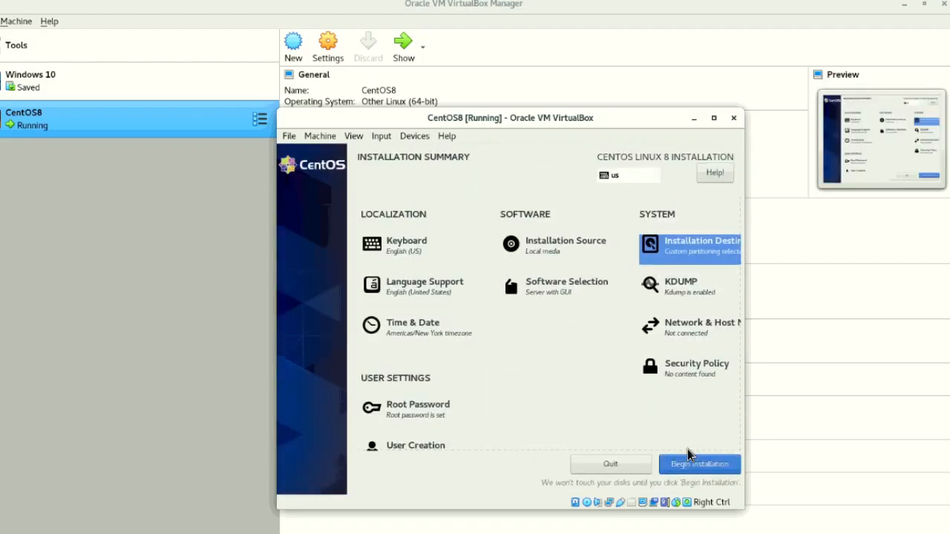
- Review the additional software, keep Server with GUI as the base environment, and begin the installation
click(549, 295)
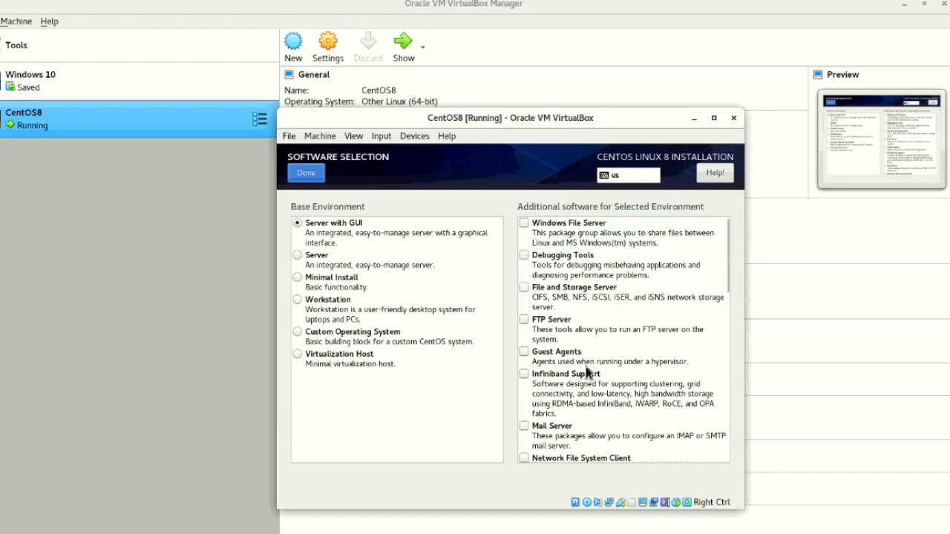
scroll(571, 386, down, 1)
scroll(556, 407, down, 4)
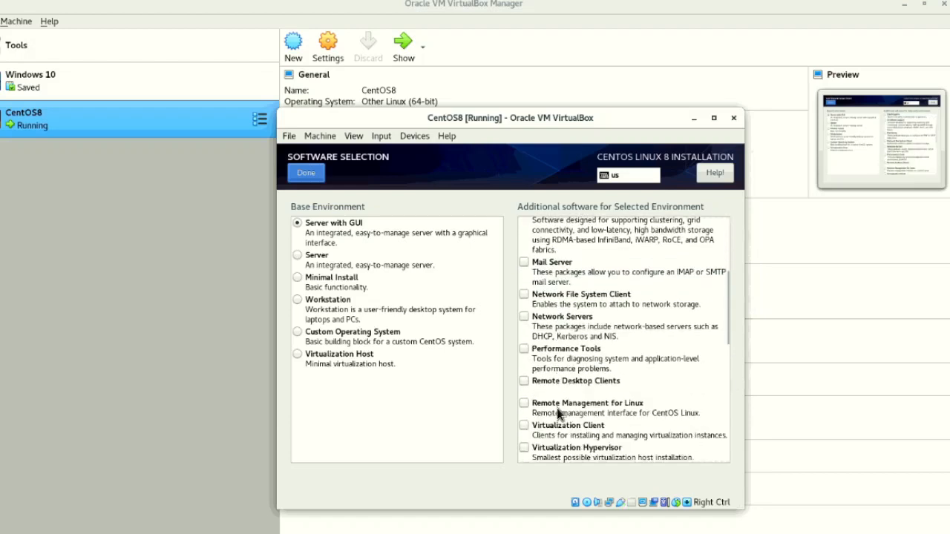
scroll(558, 413, down, 2)
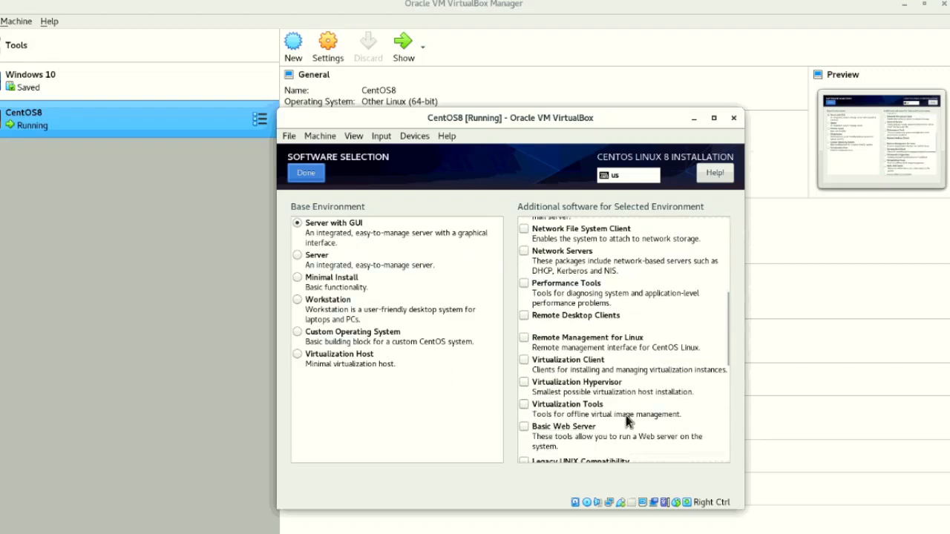
scroll(625, 415, down, 3)
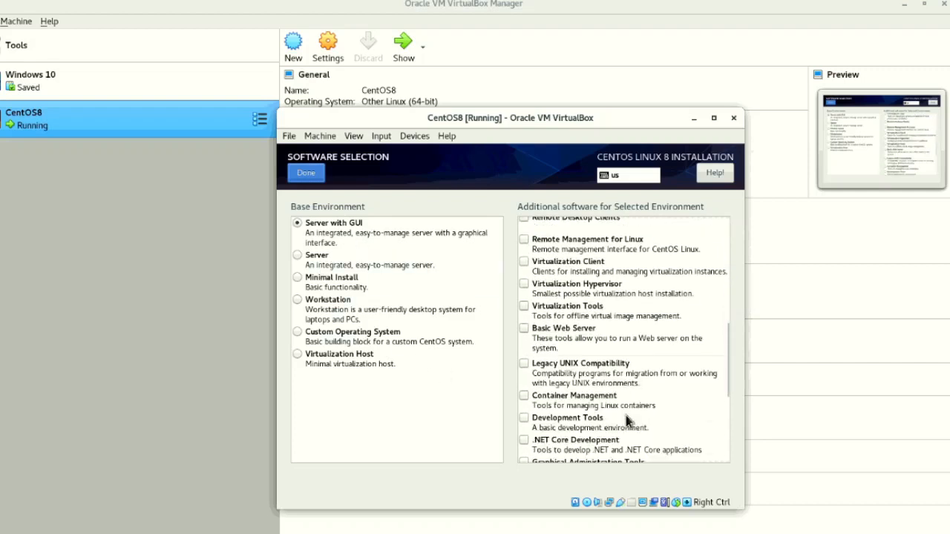
scroll(625, 416, down, 1)
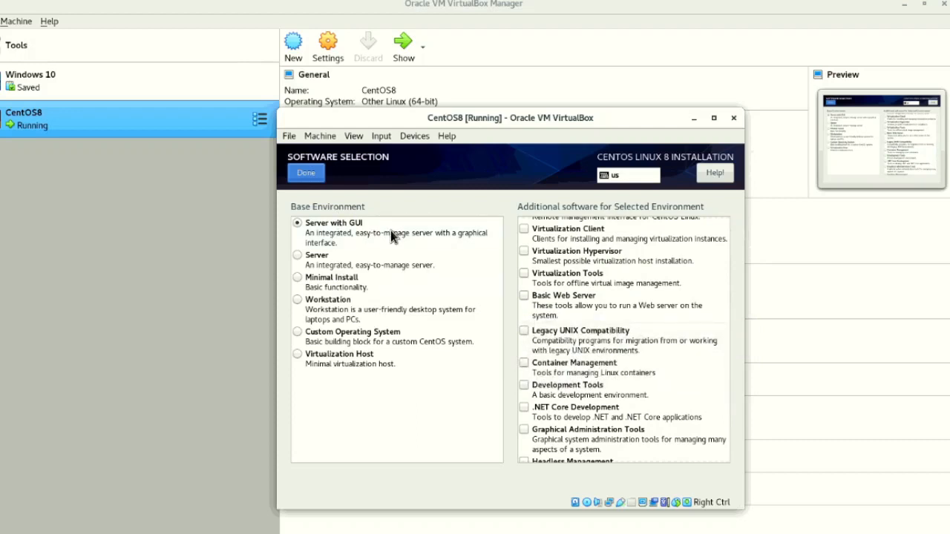
click(304, 177)
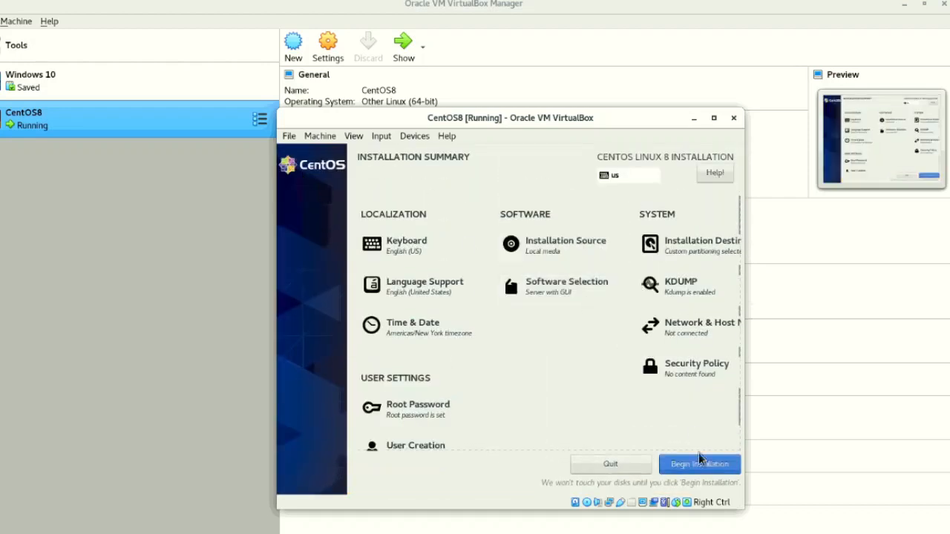
click(698, 468)
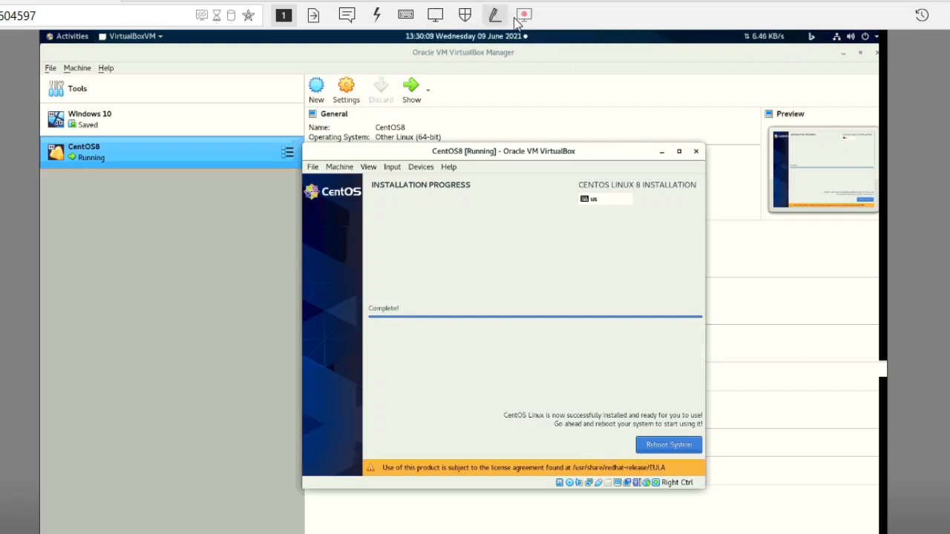
- Reboot the freshly installed CentOS system and dismiss the mouse pointer integration notices
click(435, 15)
click(483, 73)
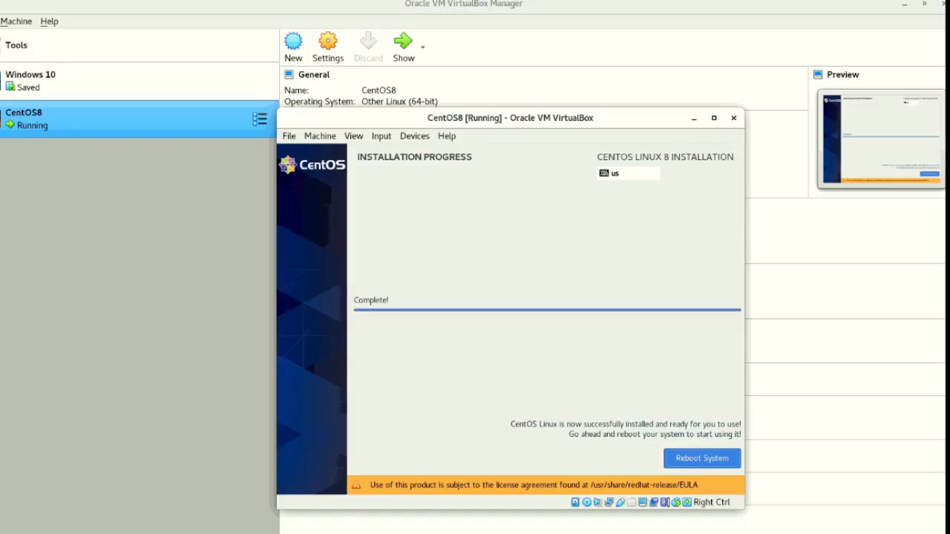
click(685, 463)
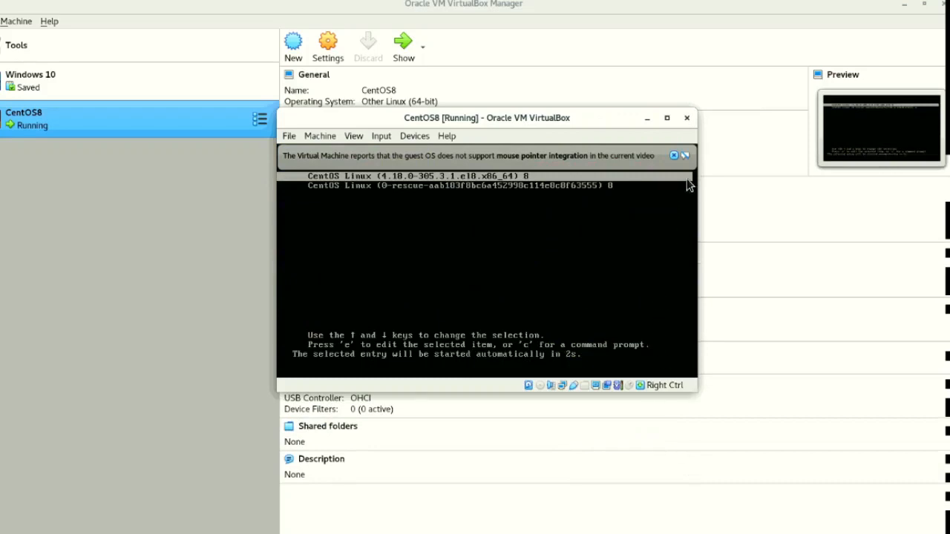
click(673, 157)
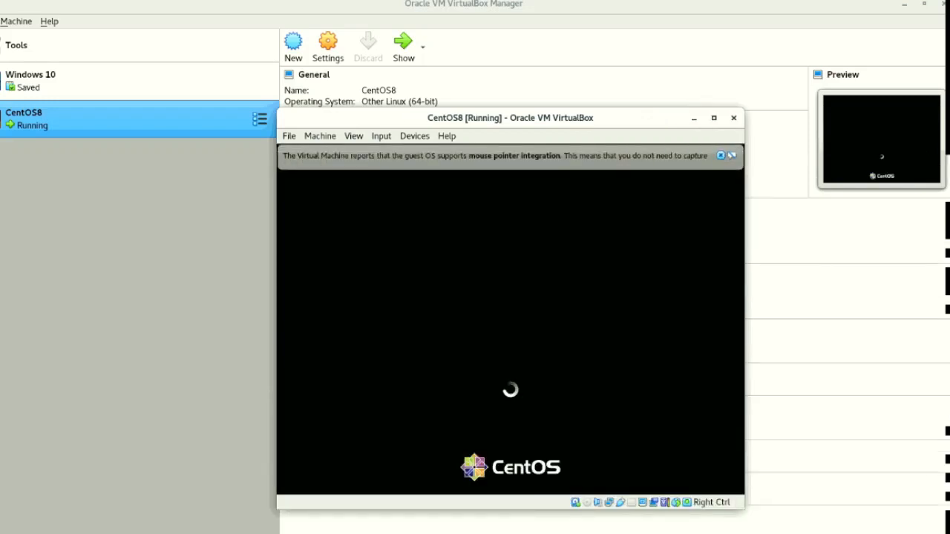
click(719, 157)
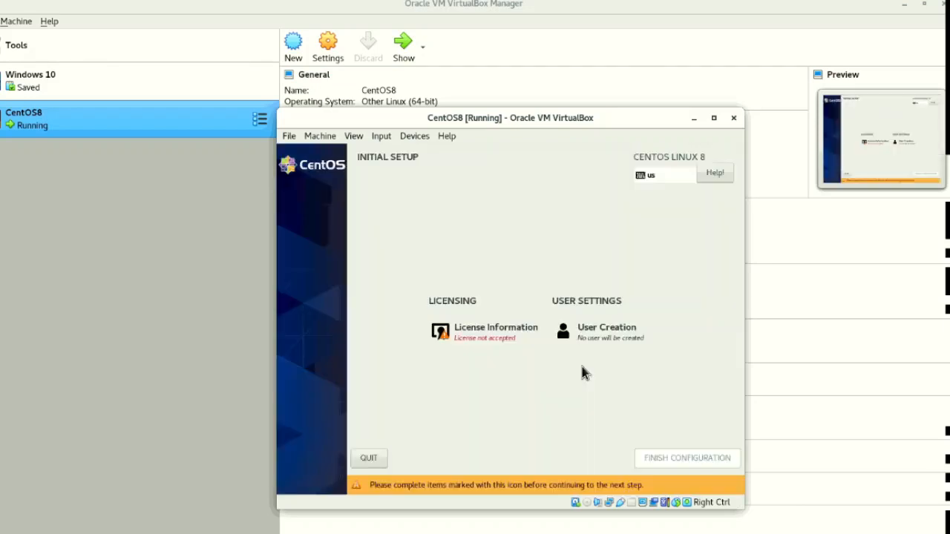
- Accept the CentOS Linux 8 license agreement and finish the initial setup configuration
click(475, 343)
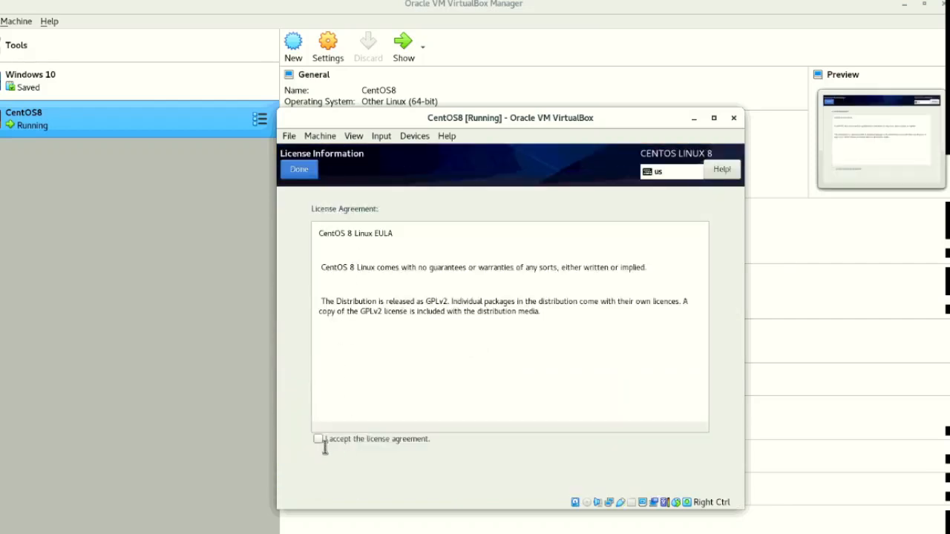
click(319, 438)
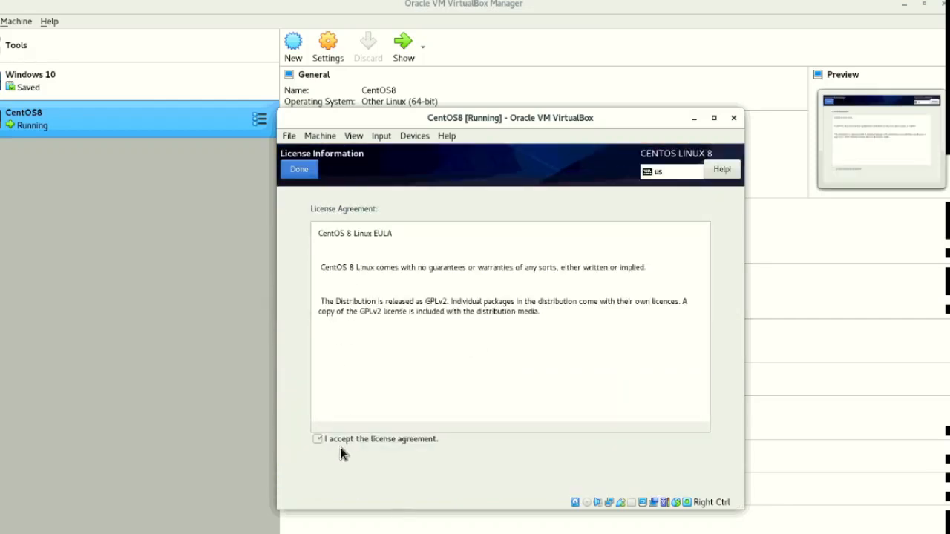
click(297, 170)
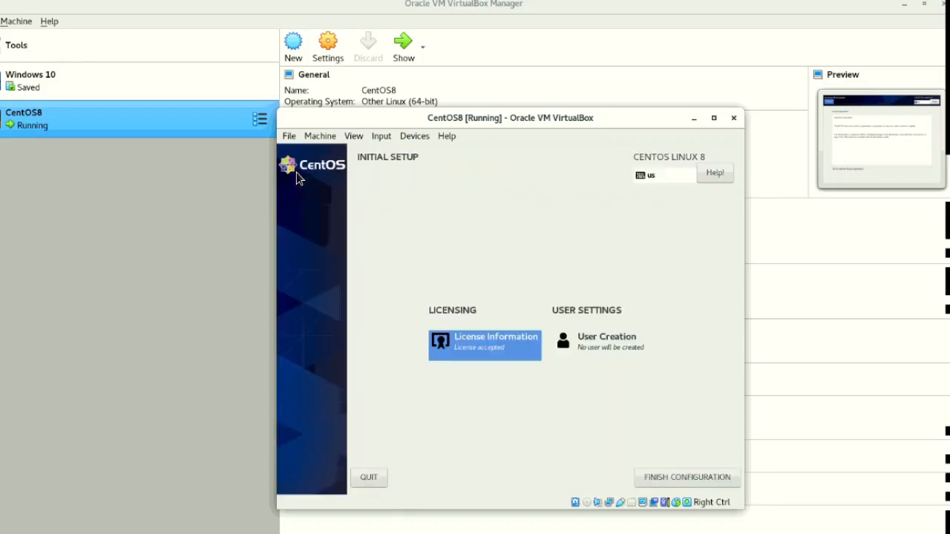
click(664, 479)
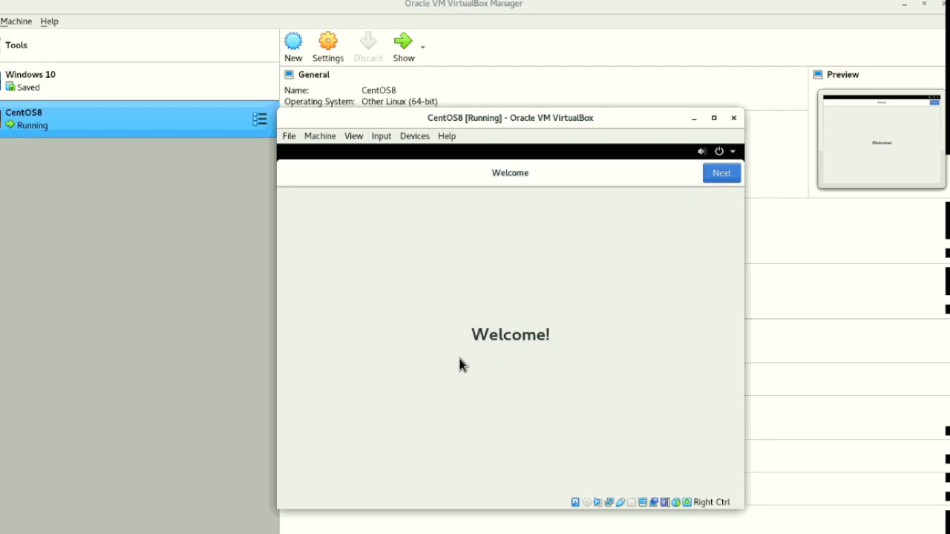
- Proceed through the welcome and privacy pages with Location Services left on, and skip connecting online accounts
click(721, 174)
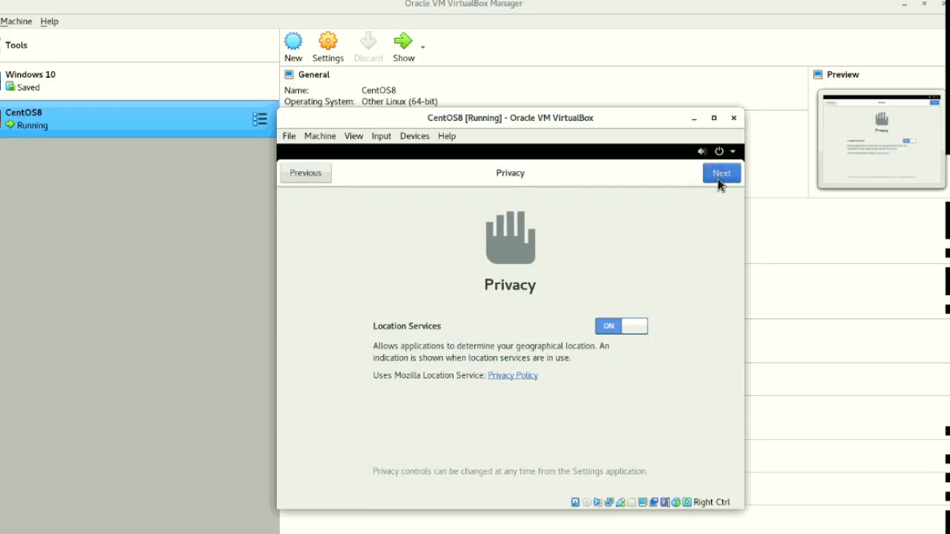
click(719, 181)
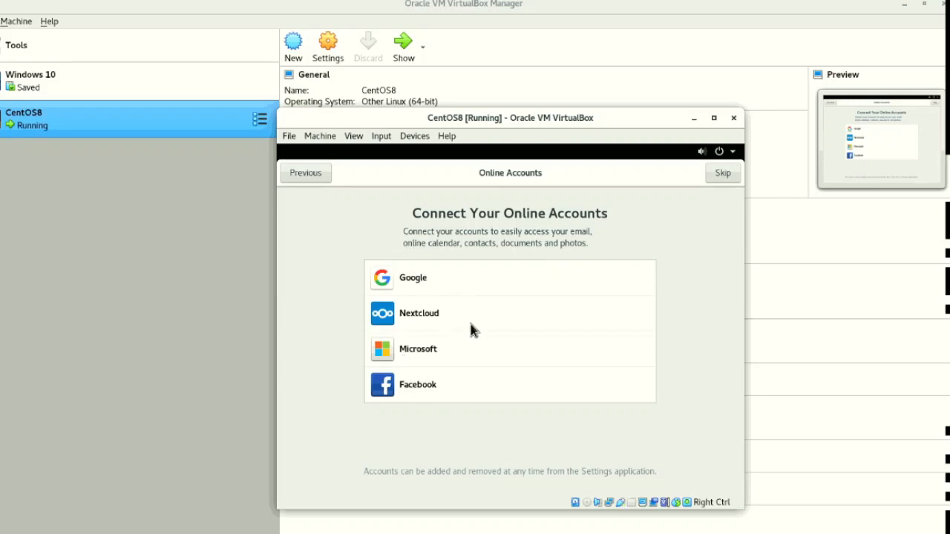
click(718, 173)
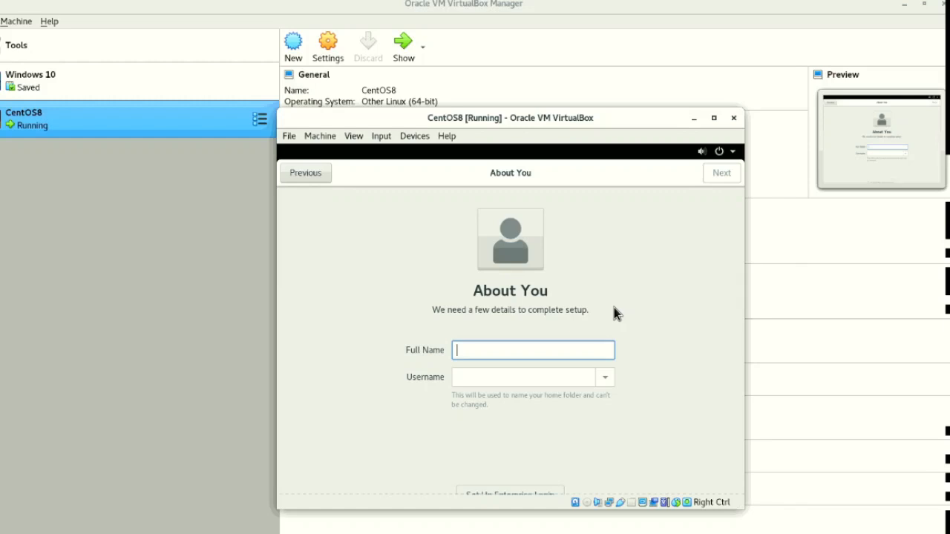
text(L)
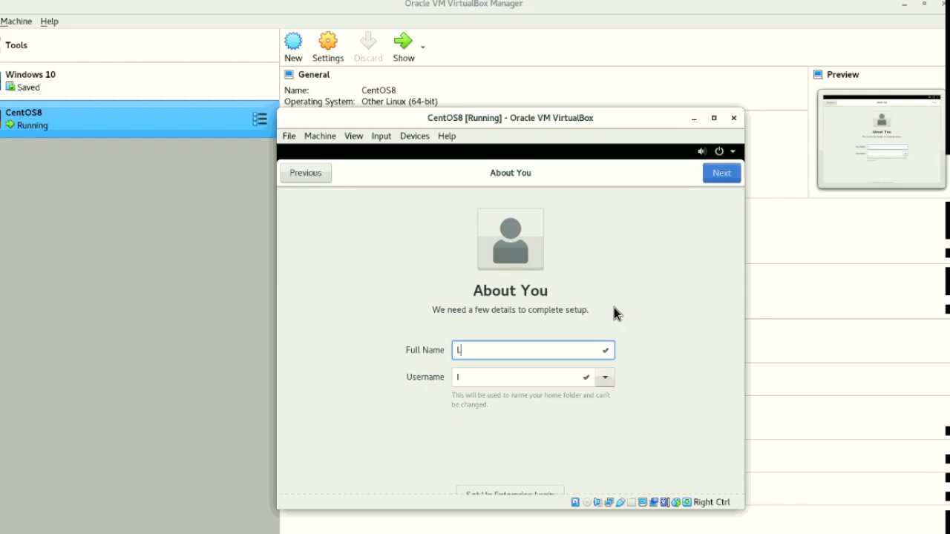
text(ilinux)
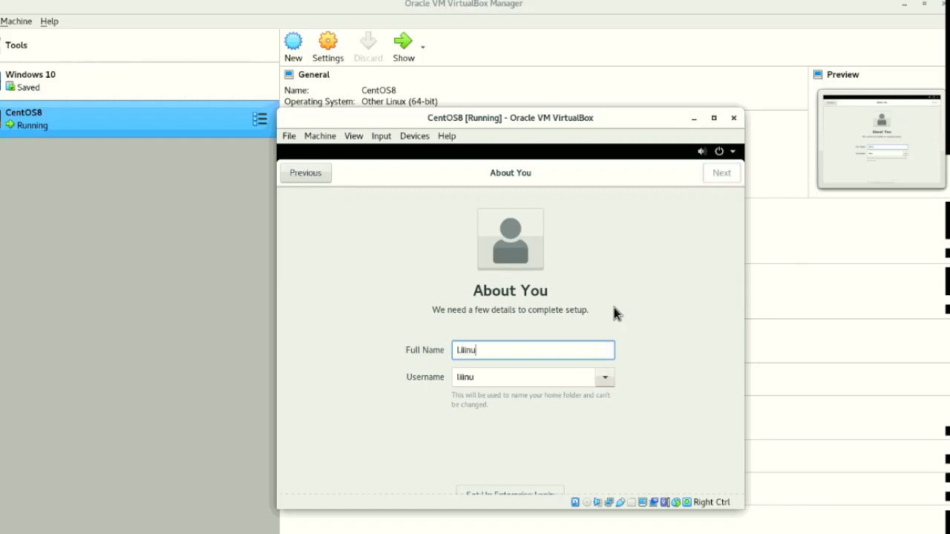
key(BackSpace)
key(BackSpace)
key(BackSpace)
key(BackSpace)
key(BackSpace)
key(BackSpace)
key(BackSpace)
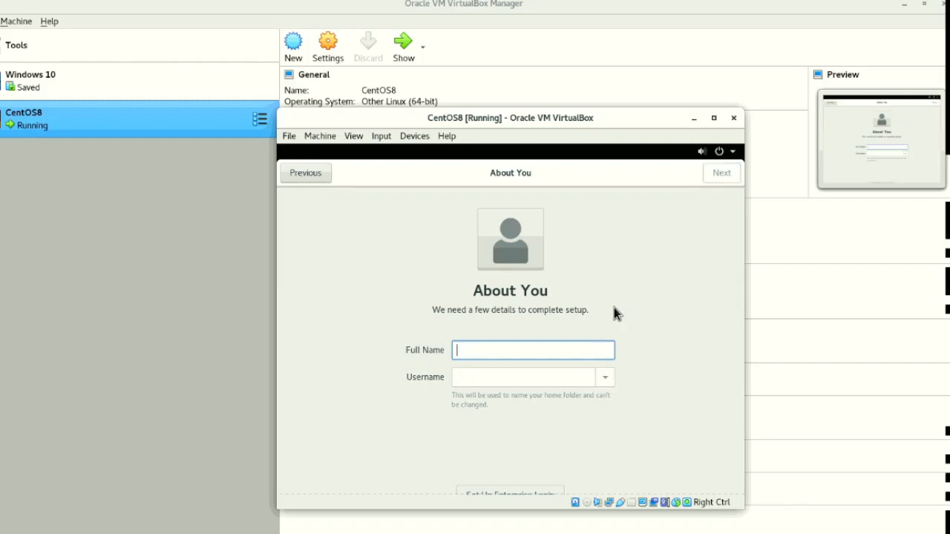
text(lIIIIII)
key(BackSpace)
key(BackSpace)
key(BackSpace)
key(BackSpace)
key(BackSpace)
key(BackSpace)
key(BackSpace)
text(l)
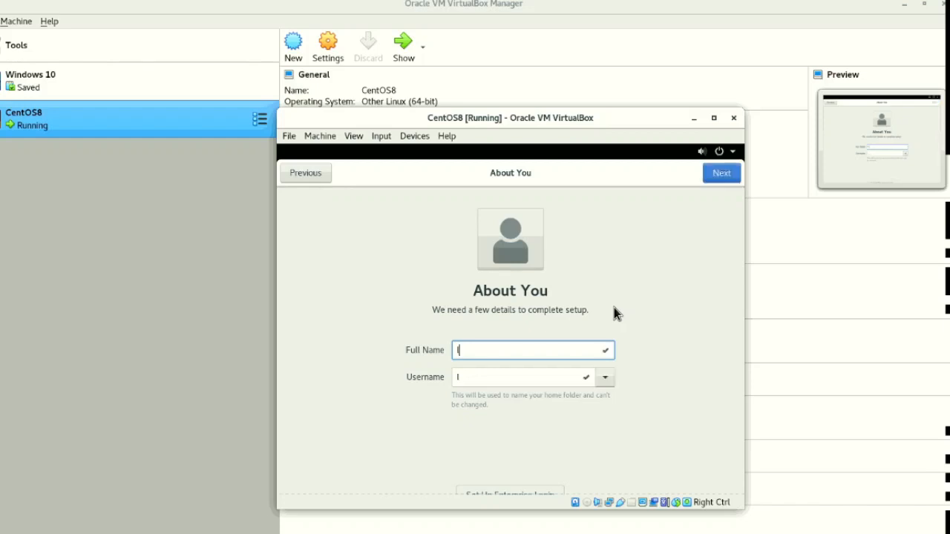
key(BackSpace)
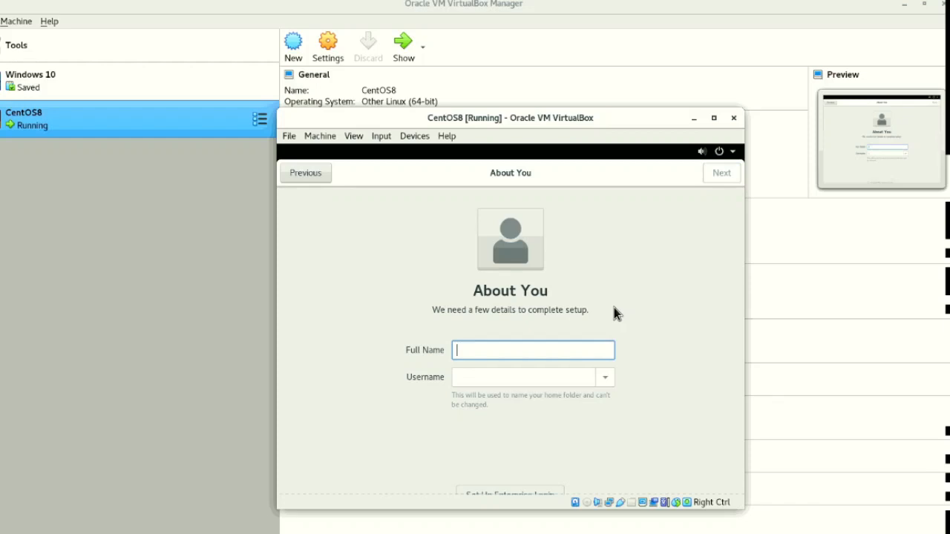
- Set the new user's full name to LINUX with the username linux and proceed to the password setup
text(LINUX)
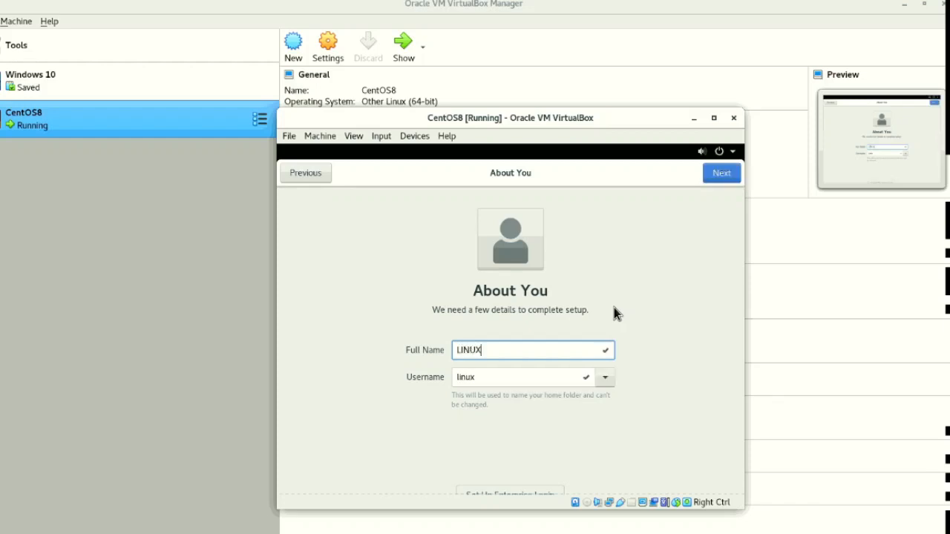
click(724, 174)
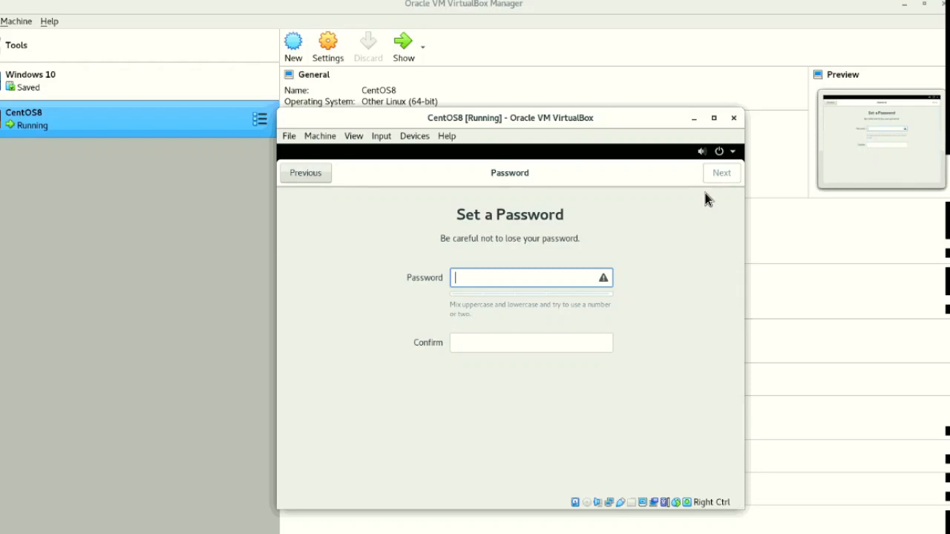
- Enter and confirm the password for the new user account, and complete the password setup
key(Caps_Lock)
text(p)
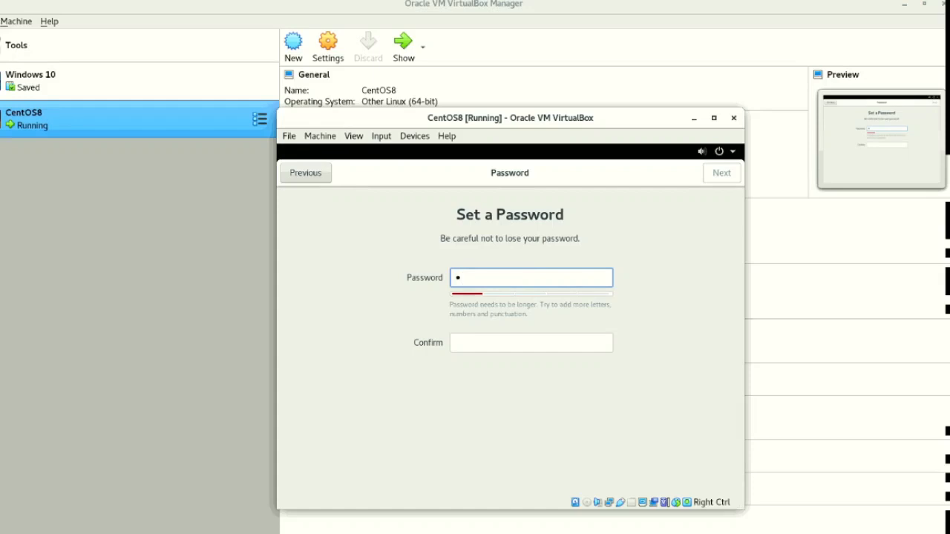
text(asswor)
key(Tab)
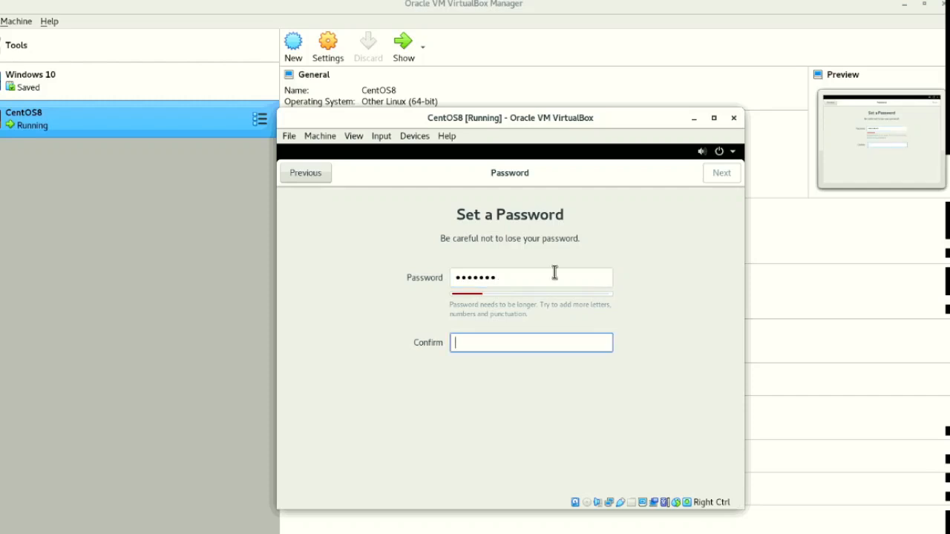
text(••)
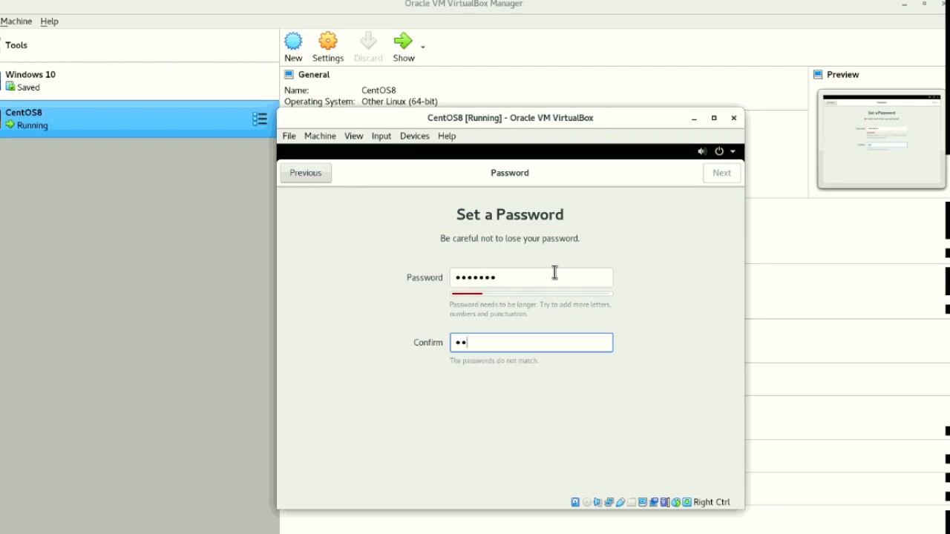
text(•••••)
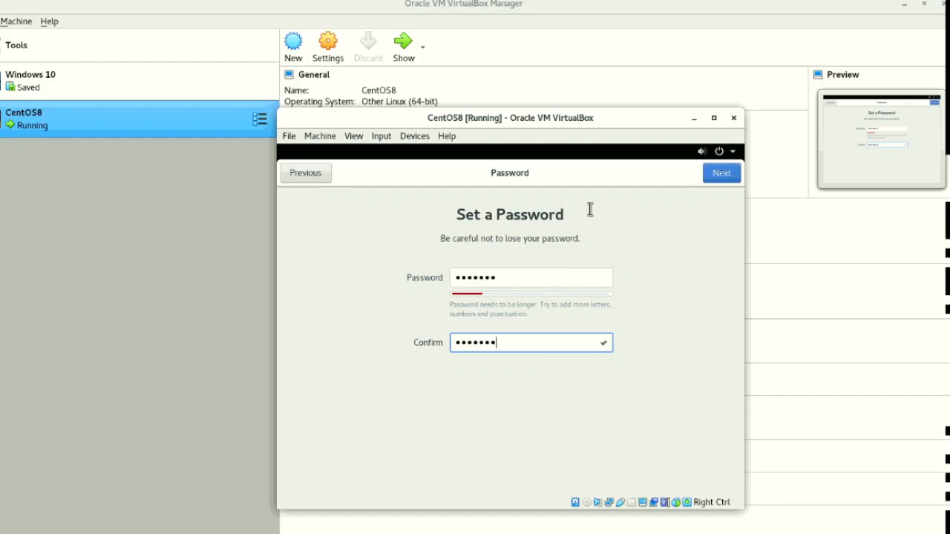
click(718, 178)
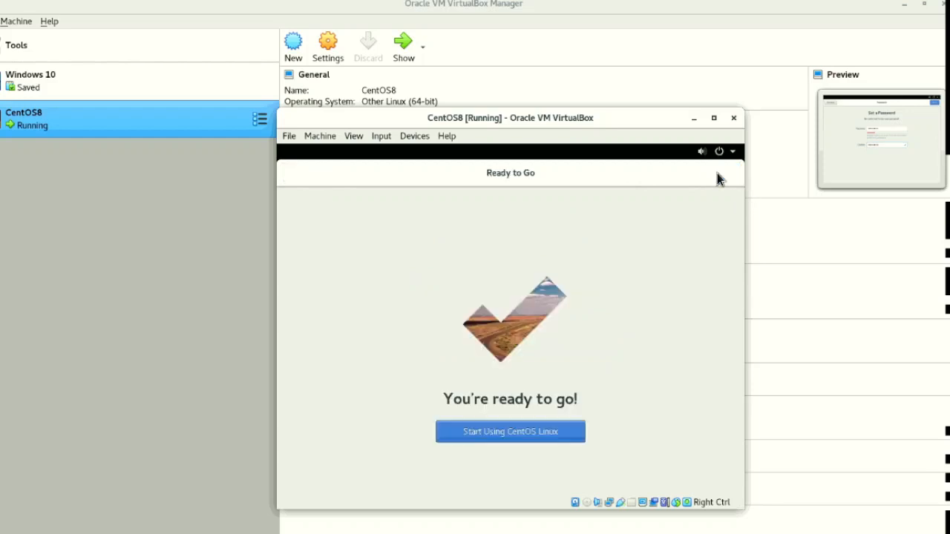
- Start using CentOS Linux and close the Getting Started help window
click(512, 437)
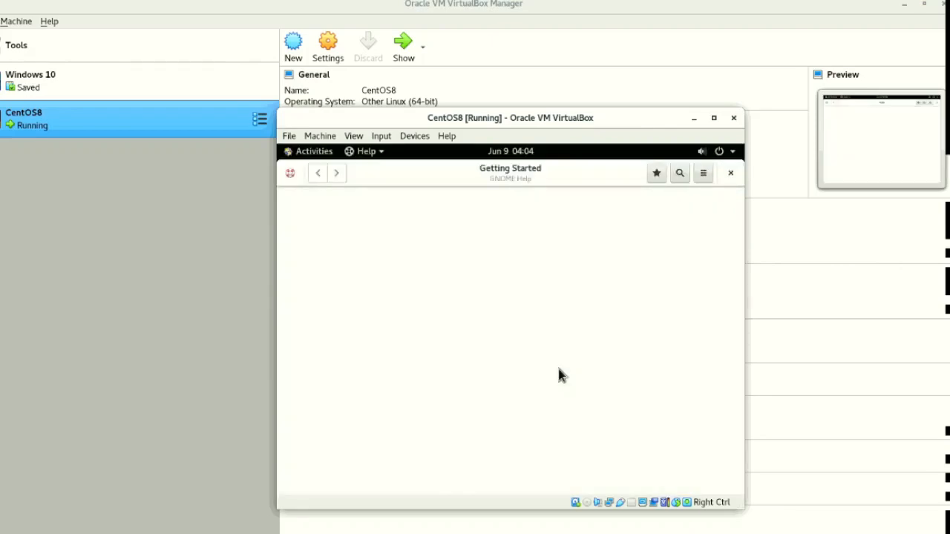
click(731, 173)
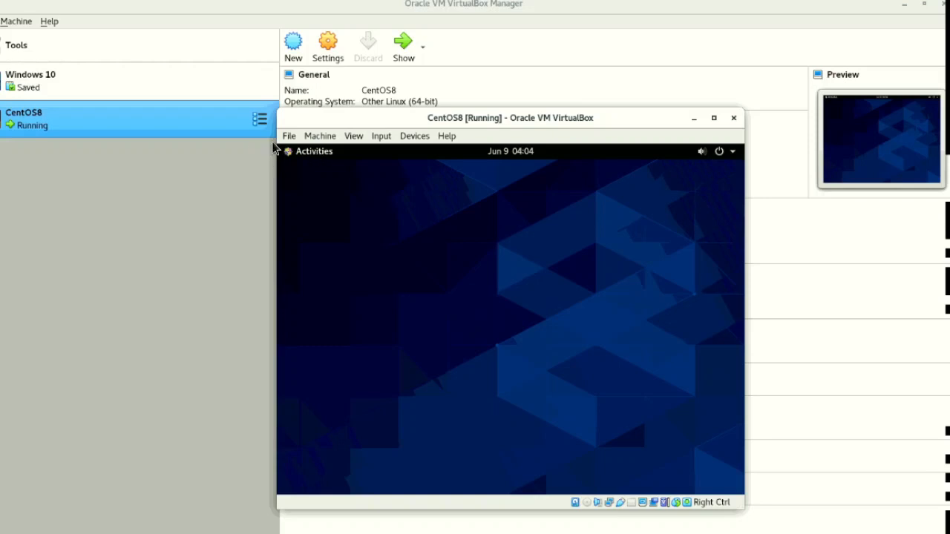
- View the Activities overview of the CentOS desktop and return to the desktop
click(314, 152)
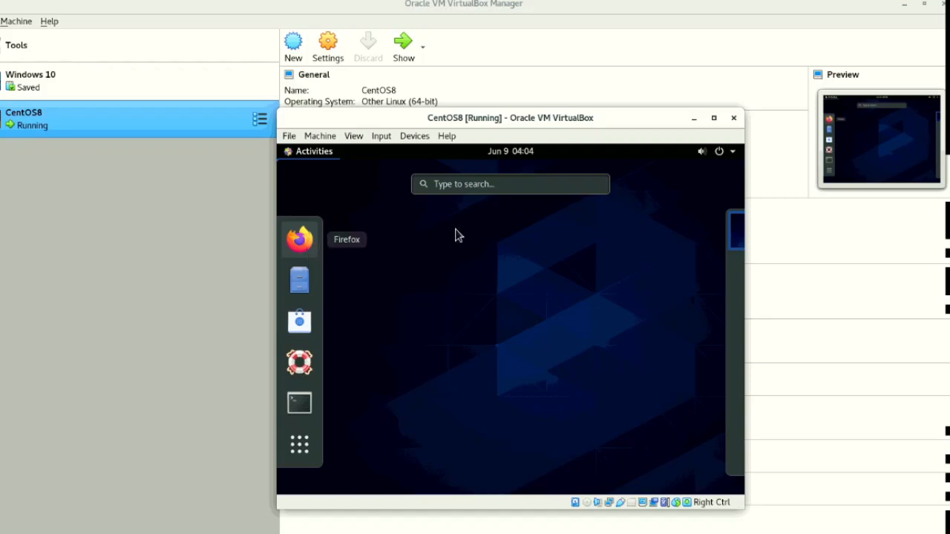
click(323, 156)
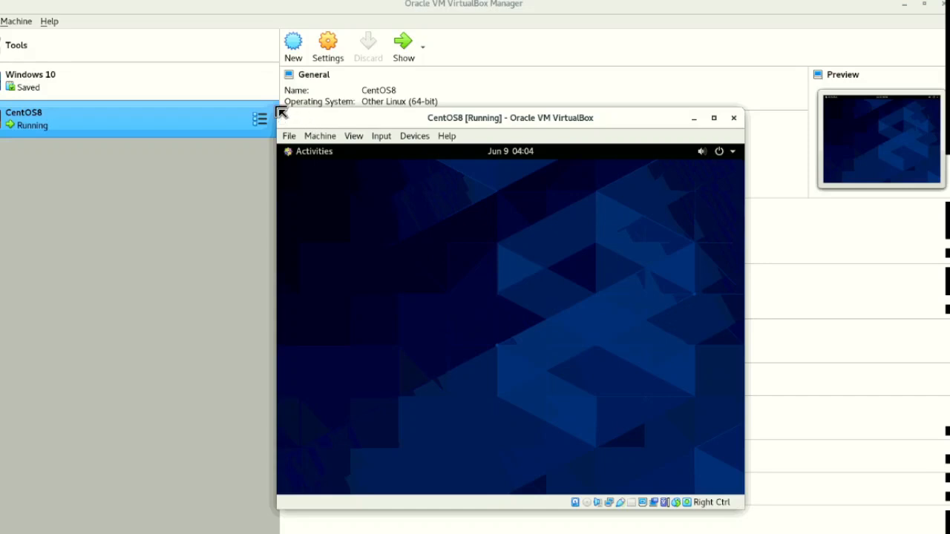
- Enlarge the CentOS8 virtual machine window and switch it to full-screen mode
drag(276, 108, 213, 61)
drag(276, 108, 185, 45)
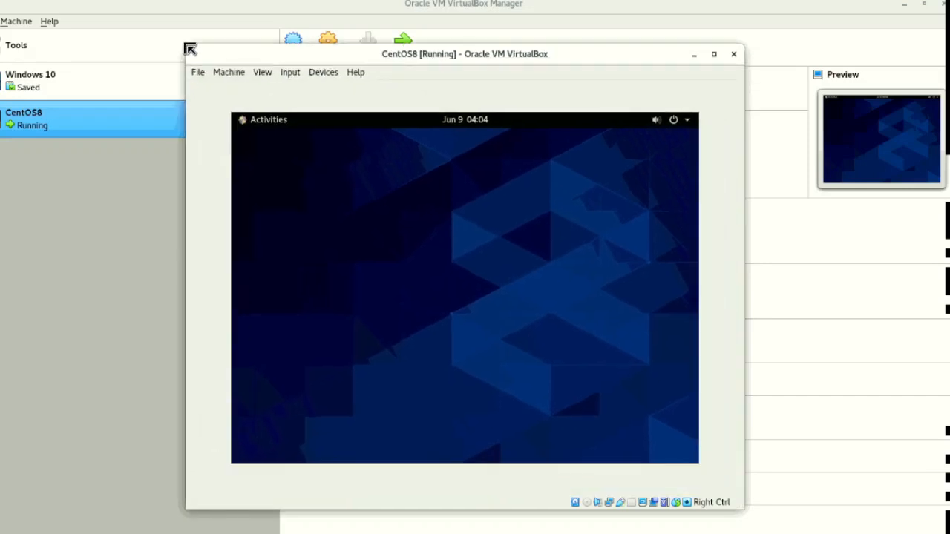
click(261, 74)
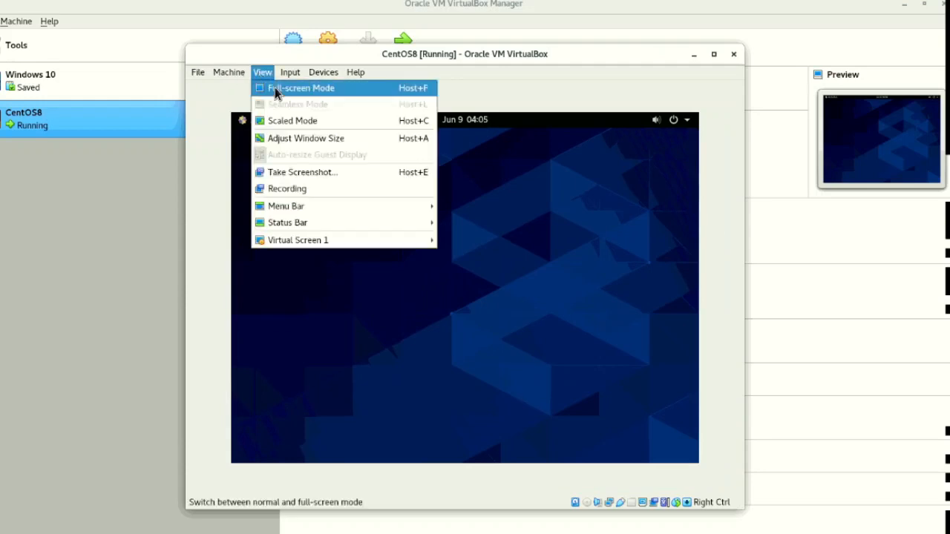
click(274, 89)
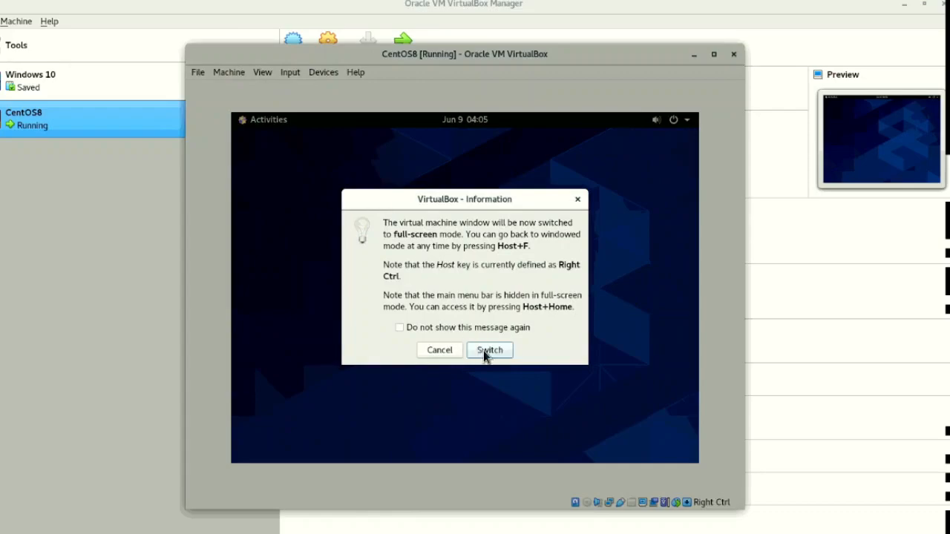
click(486, 354)
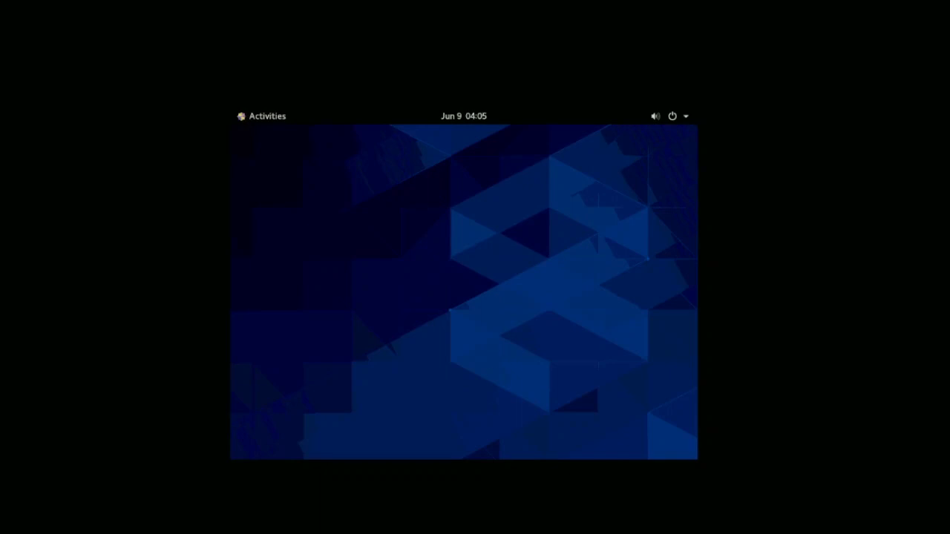
- Return the CentOS8 virtual machine from full-screen to windowed mode
click(402, 533)
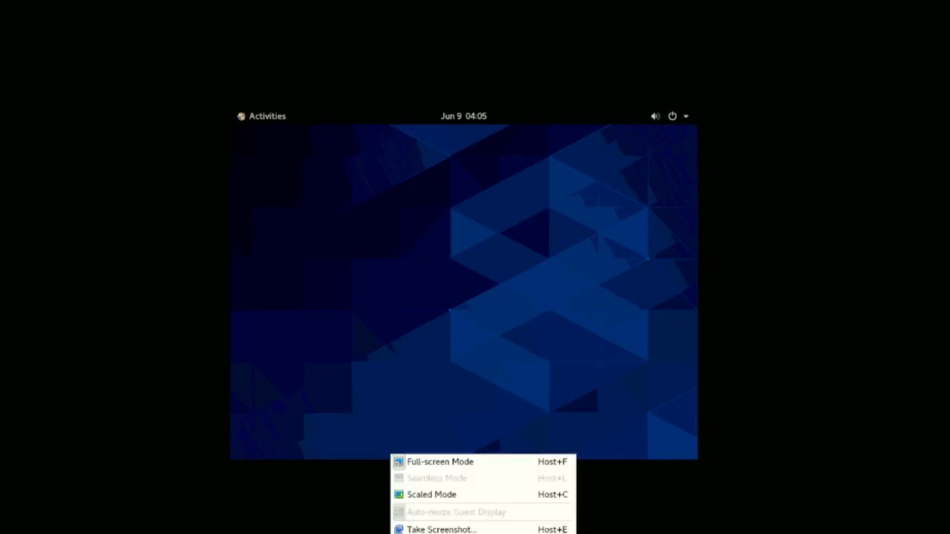
click(422, 462)
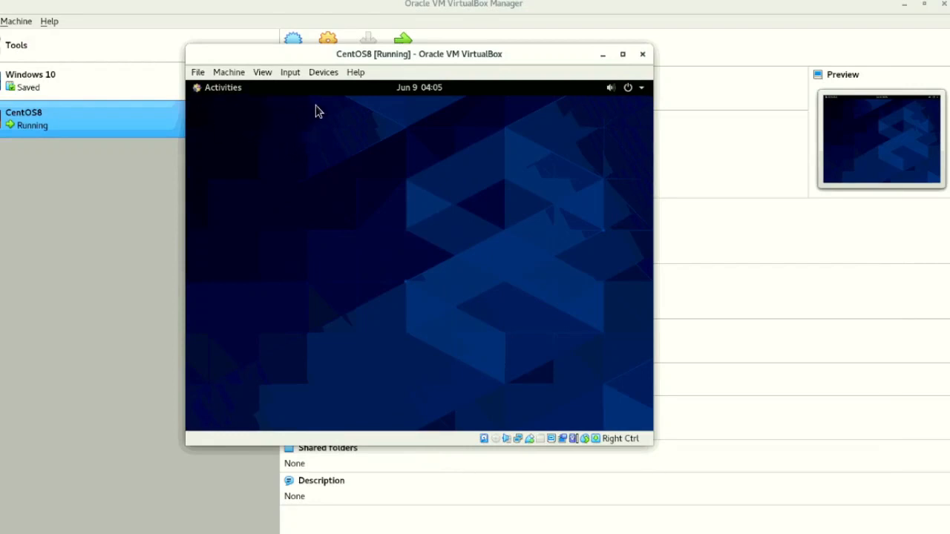
- Connect the CentOS guest's wired network
click(631, 92)
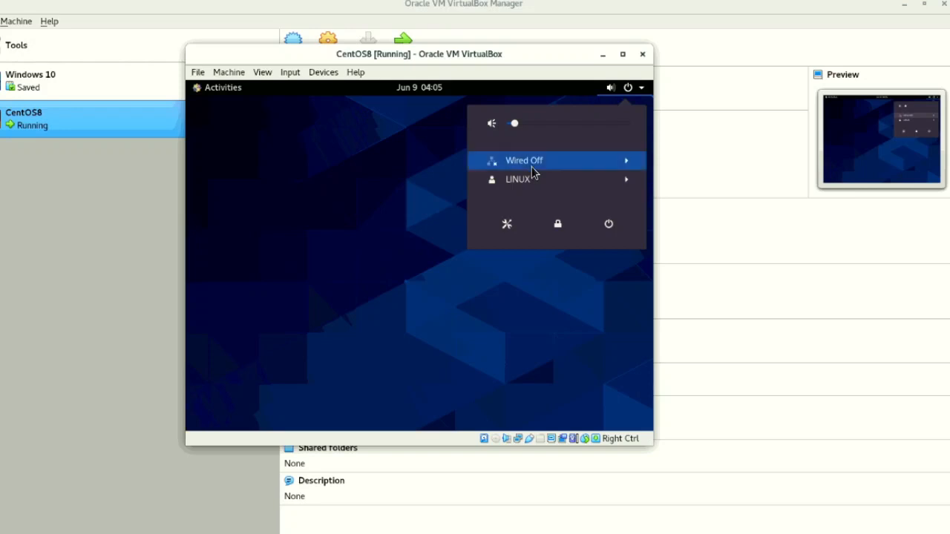
click(531, 164)
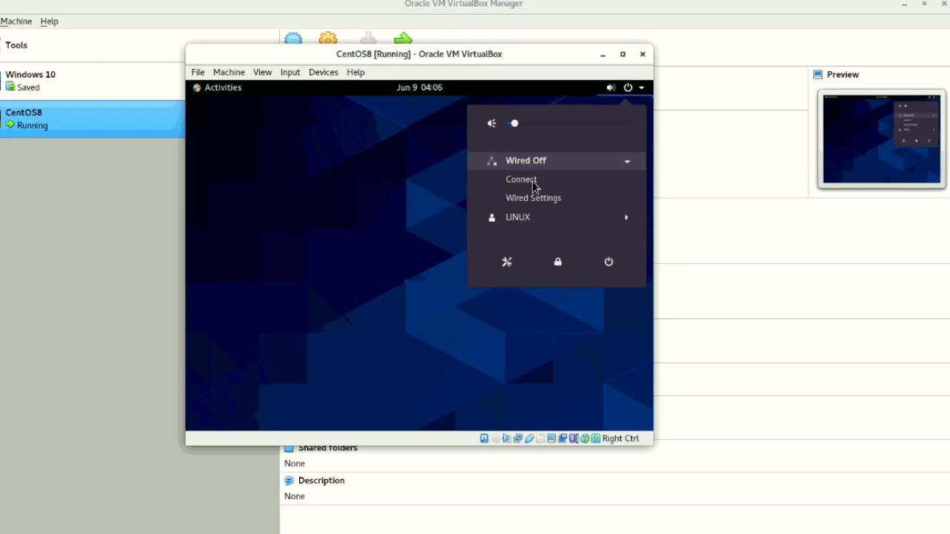
click(532, 185)
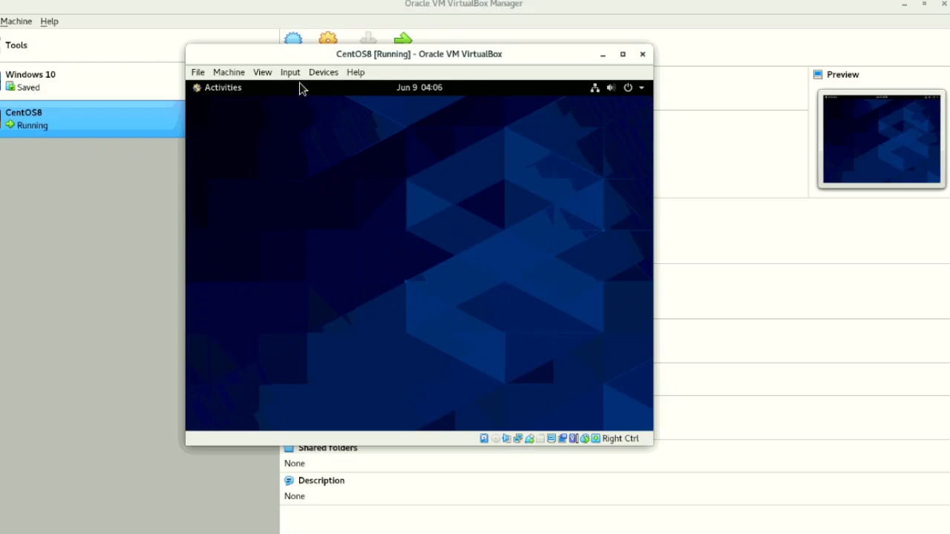
- Insert the Guest Additions CD image into the CentOS8 virtual machine and run its autostart software
click(318, 74)
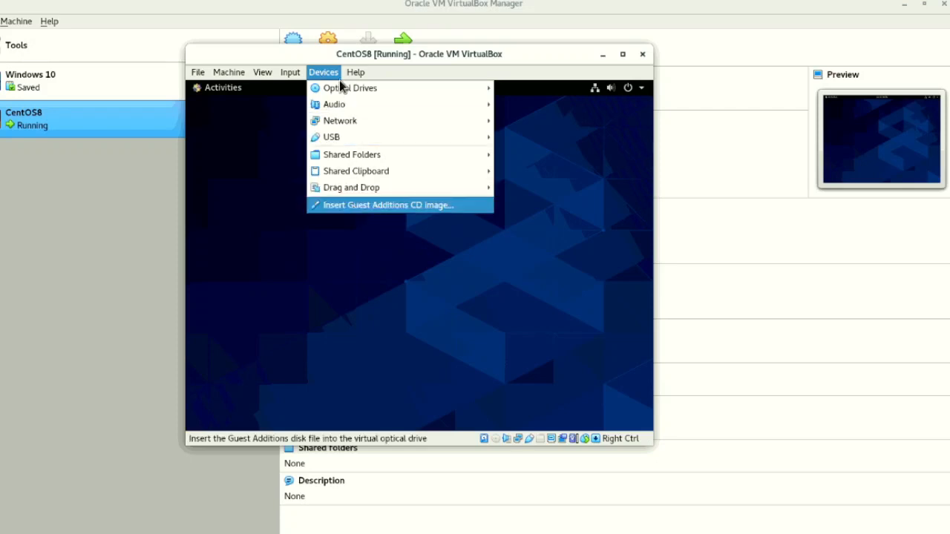
click(345, 206)
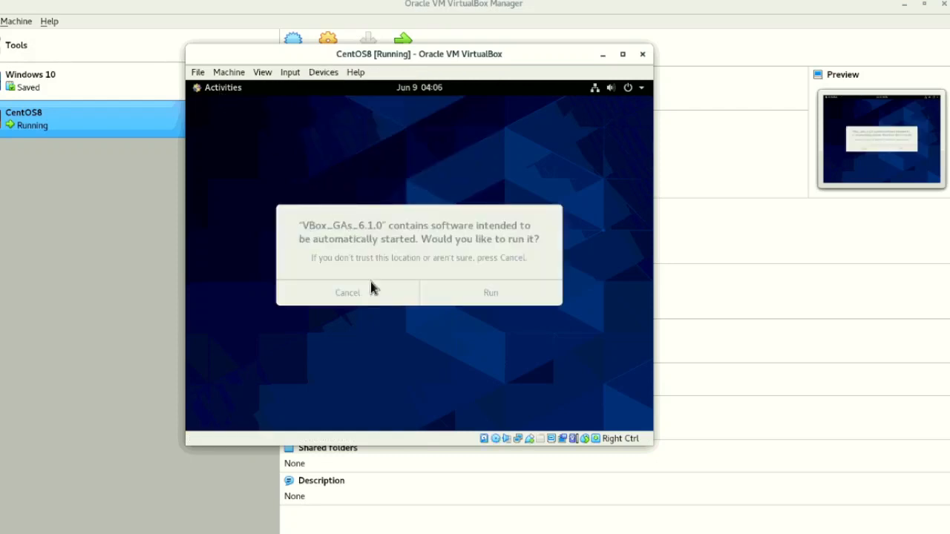
click(475, 295)
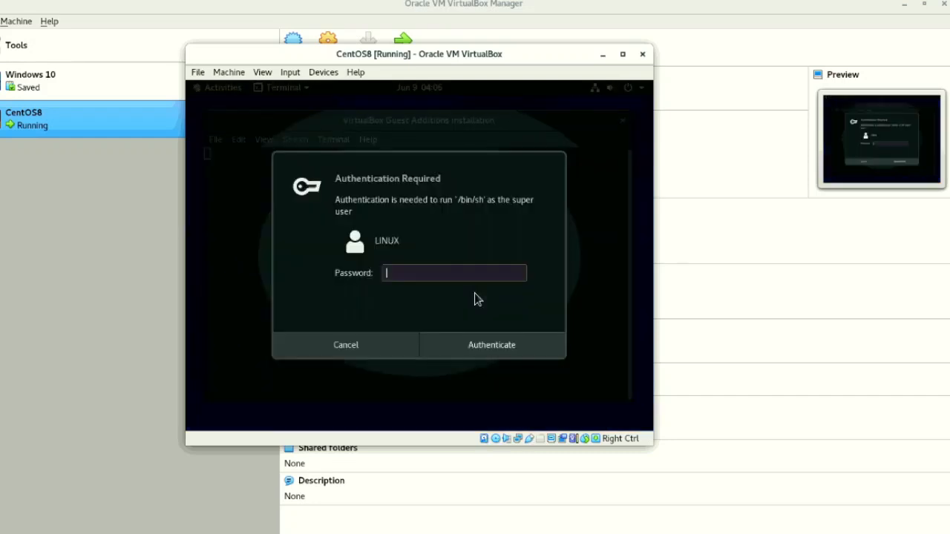
- Authenticate the Guest Additions installation with the account password and close the installer window when it ends
click(495, 349)
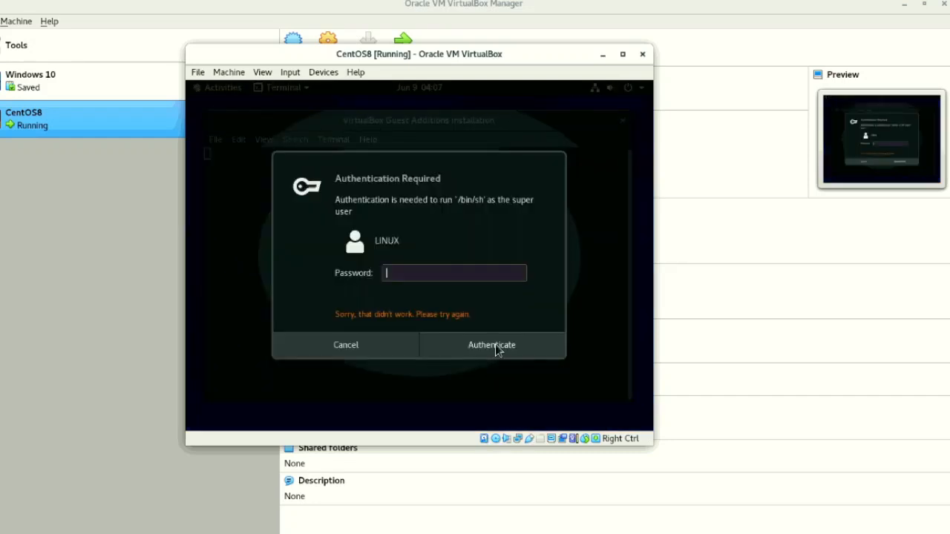
text(*******)
click(496, 349)
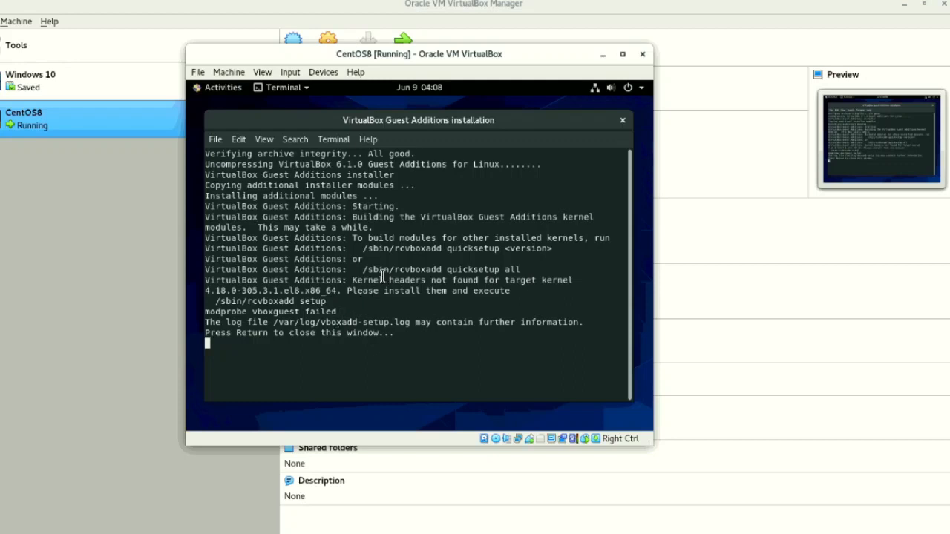
key(Return)
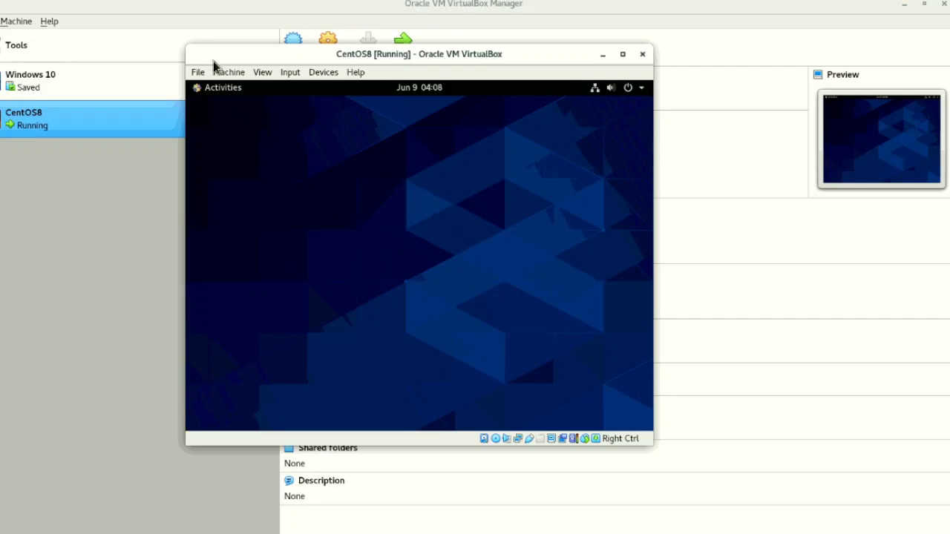
- Open a terminal in CentOS and switch to the root user with su
click(218, 90)
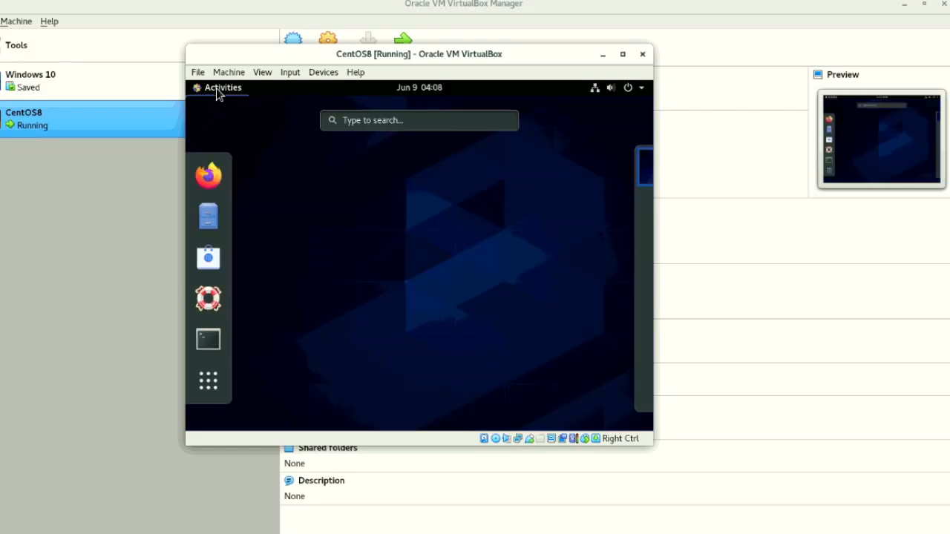
click(209, 340)
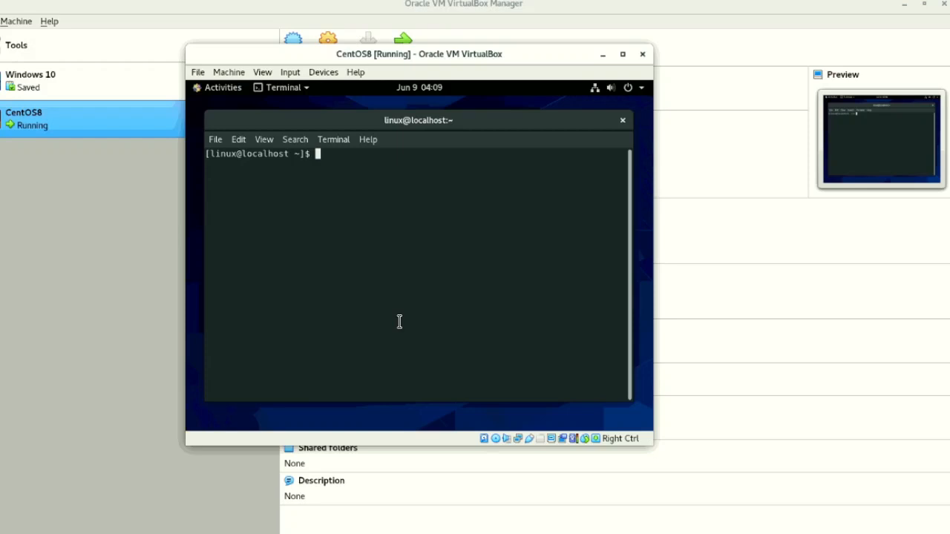
text(yum)
key(BackSpace)
key(BackSpace)
key(BackSpace)
key(BackSpace)
text(su)
key(Return)
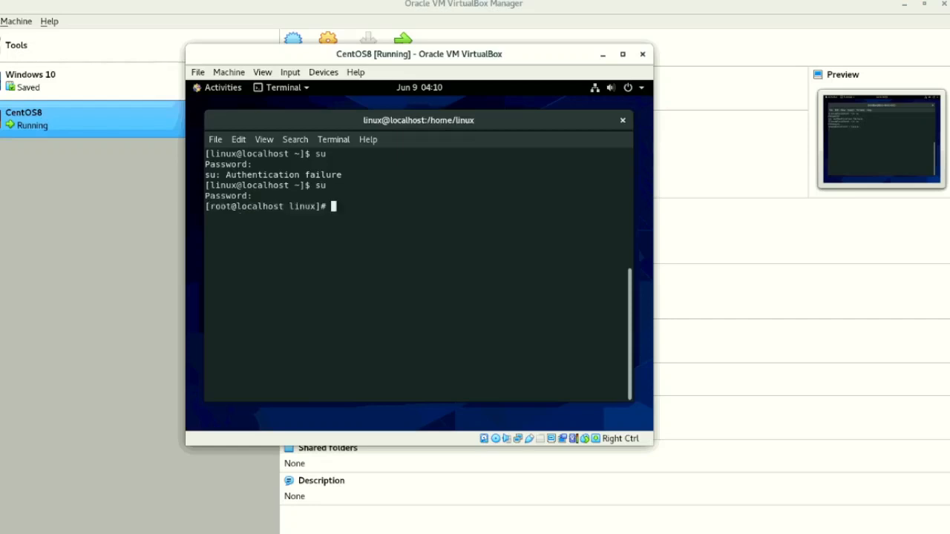
- Enter a yum install command at the root prompt for the packages gcc, make and patch
text(yum)
text(install gg)
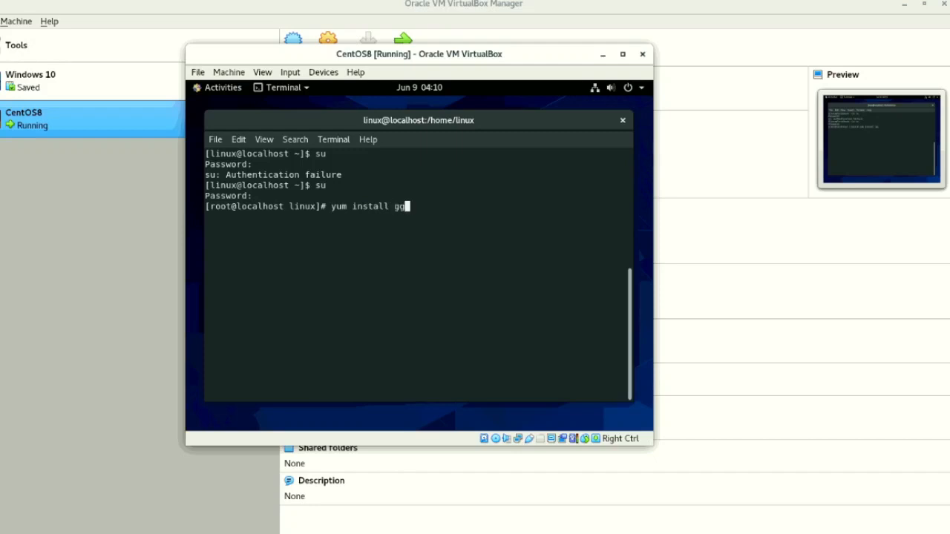
key(BackSpace)
text(cc*)
key(BackSpace)
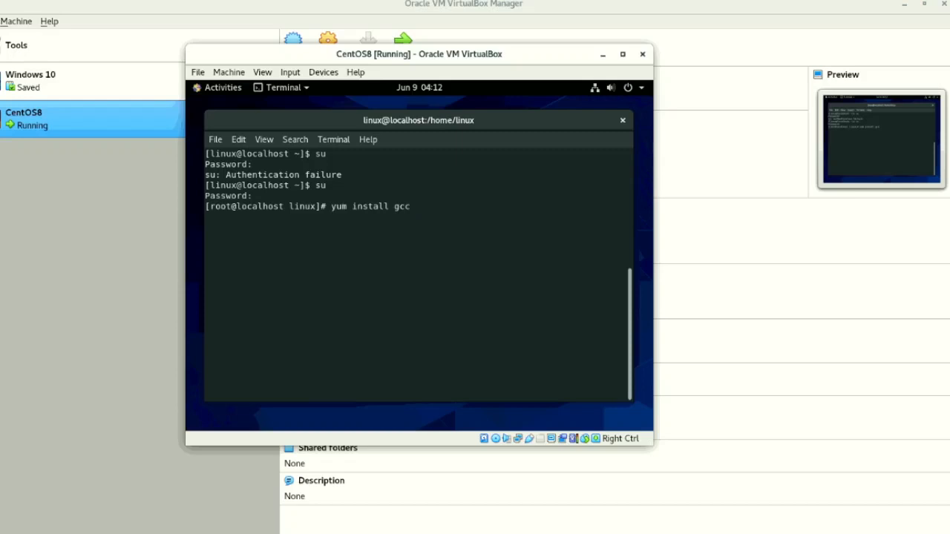
text(make path)
key(BackSpace)
text(ch )
text(lib)
text(gomp	glibc-header)
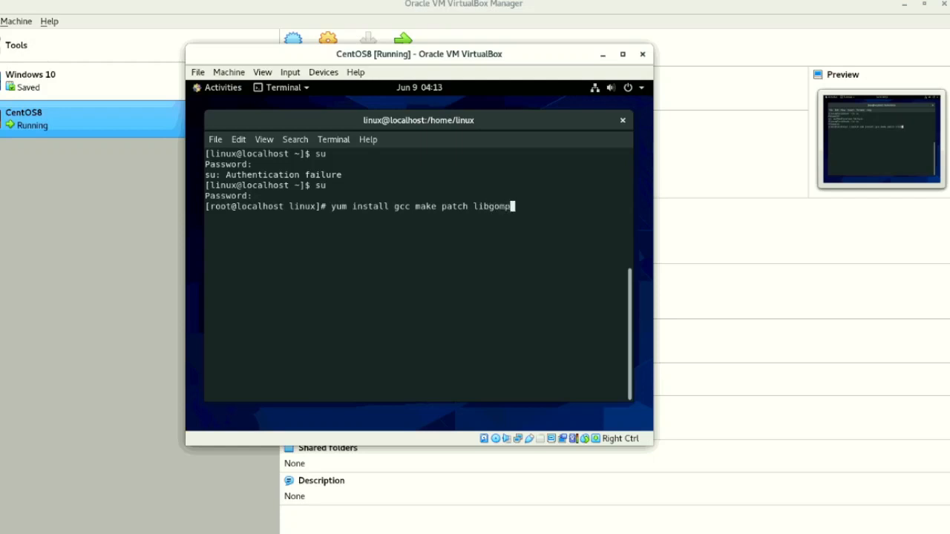
- Add the libgomp package and the -y option to the yum install command and run it
key(BackSpace)
key(BackSpace)
key(BackSpace)
key(BackSpace)
key(BackSpace)
key(BackSpace)
key(BackSpace)
key(BackSpace)
key(BackSpace)
key(BackSpace)
key(BackSpace)
key(BackSpace)
key(BackSpace)
key(BackSpace)
text(-)
key(BackSpace)
text(-y)
key(Return)
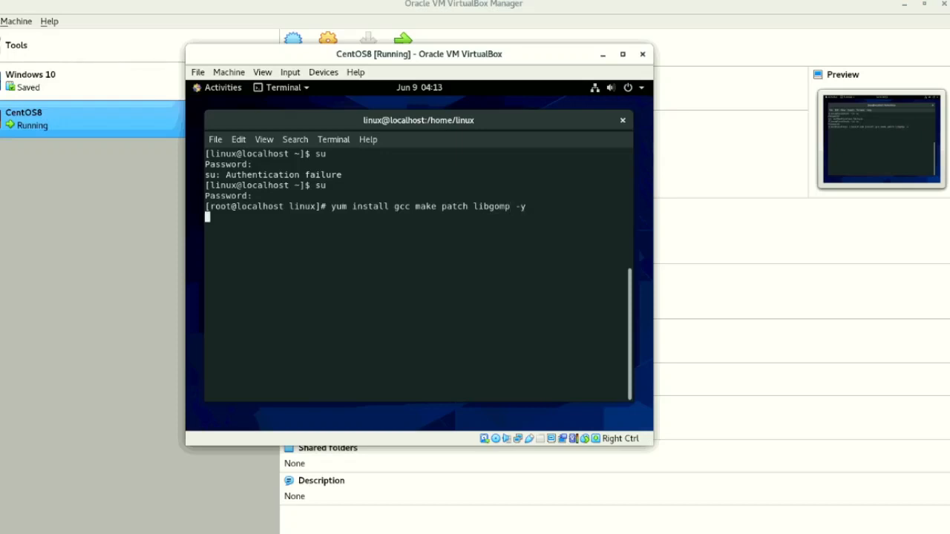
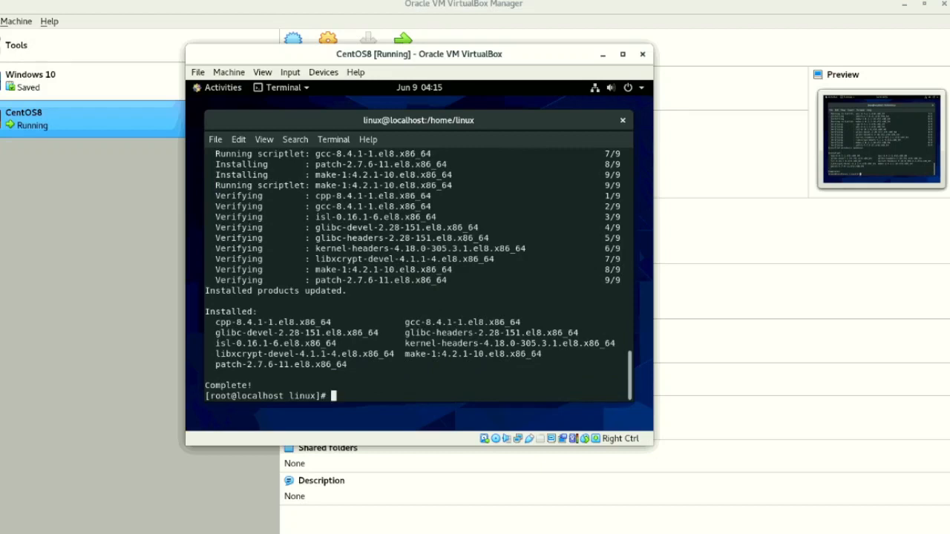
- Install the packages glibc-headers, glibc-devel and elfutils-libelf-devel with yum as root, accepting the transaction with y
key(Up)
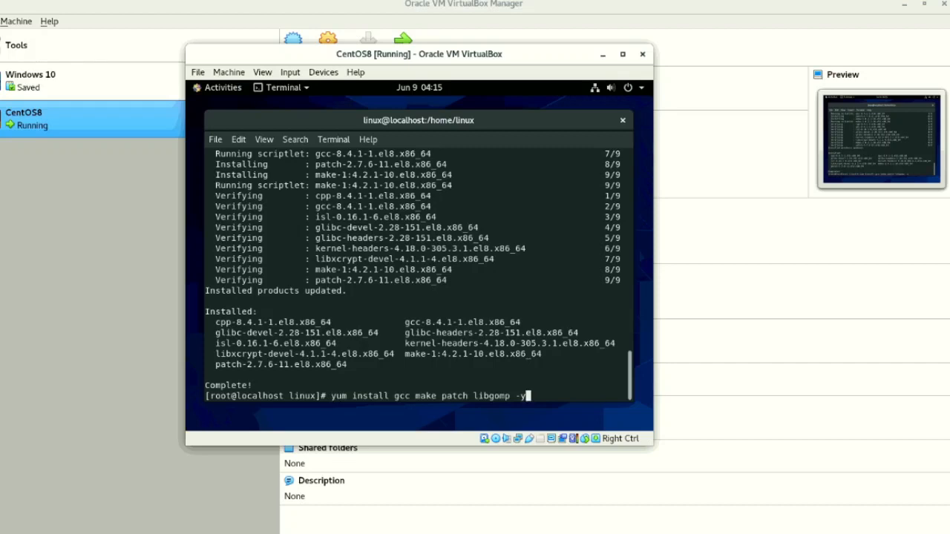
key(BackSpace)
key(BackSpace)
key(BackSpace)
key(BackSpace)
key(BackSpace)
key(BackSpace)
key(BackSpace)
key(BackSpace)
key(BackSpace)
key(BackSpace)
key(BackSpace)
key(BackSpace)
key(BackSpace)
key(BackSpace)
key(BackSpace)
key(BackSpace)
key(BackSpace)
key(BackSpace)
key(BackSpace)
key(BackSpace)
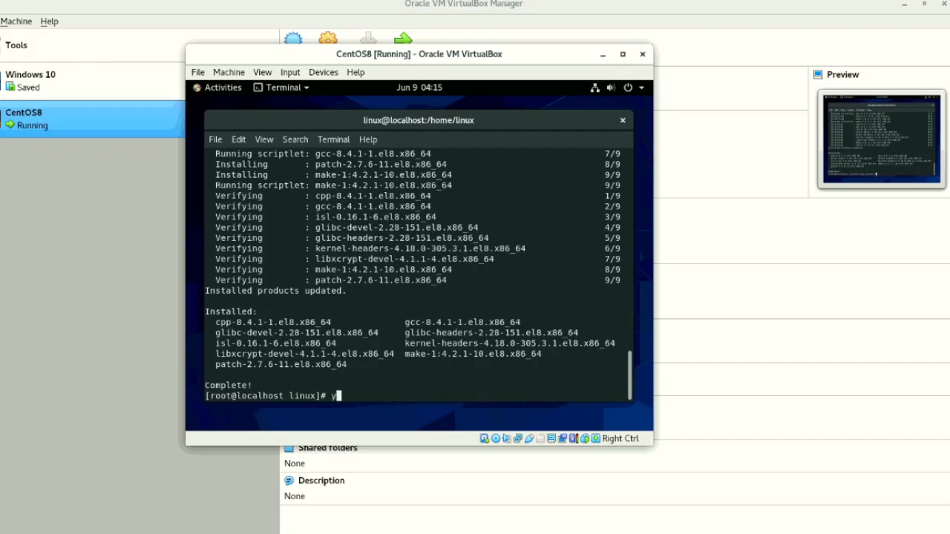
key(BackSpace)
text(yum)
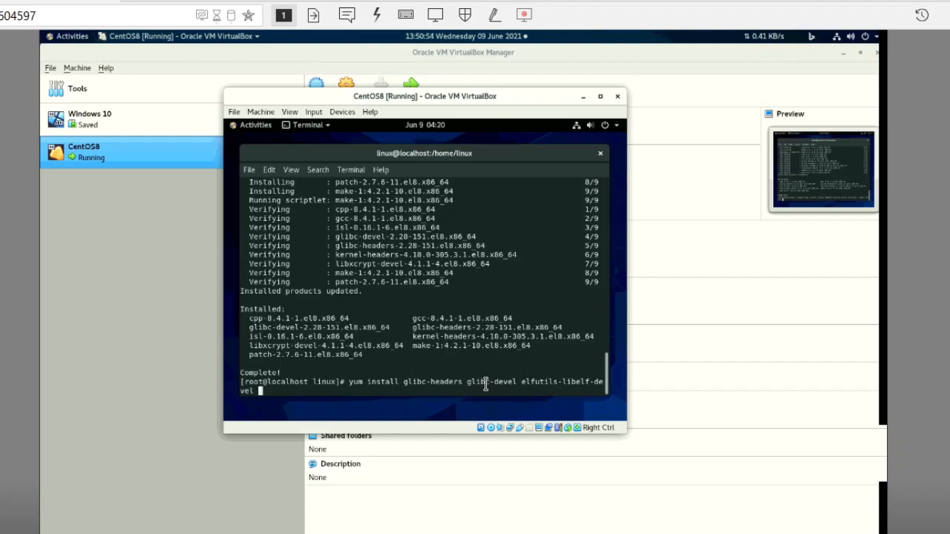
key(Return)
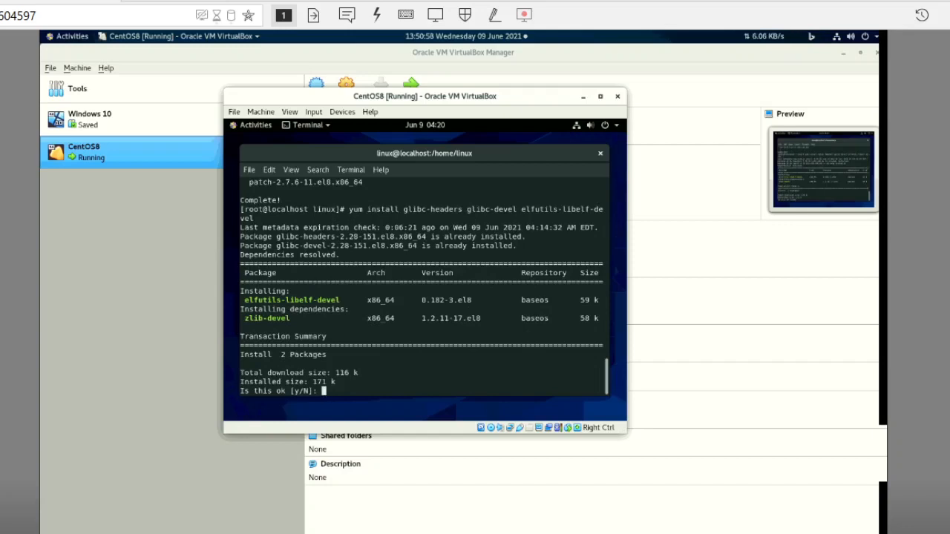
text(y)
key(Return)
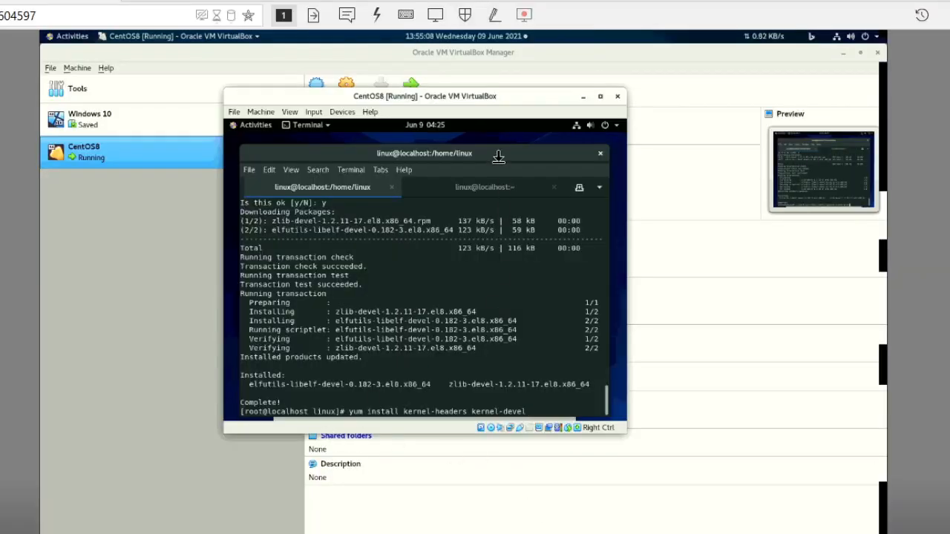
- Show the remote session in fullscreen mode and install kernel-headers and kernel-devel with yum, accepting the transaction with y
click(445, 20)
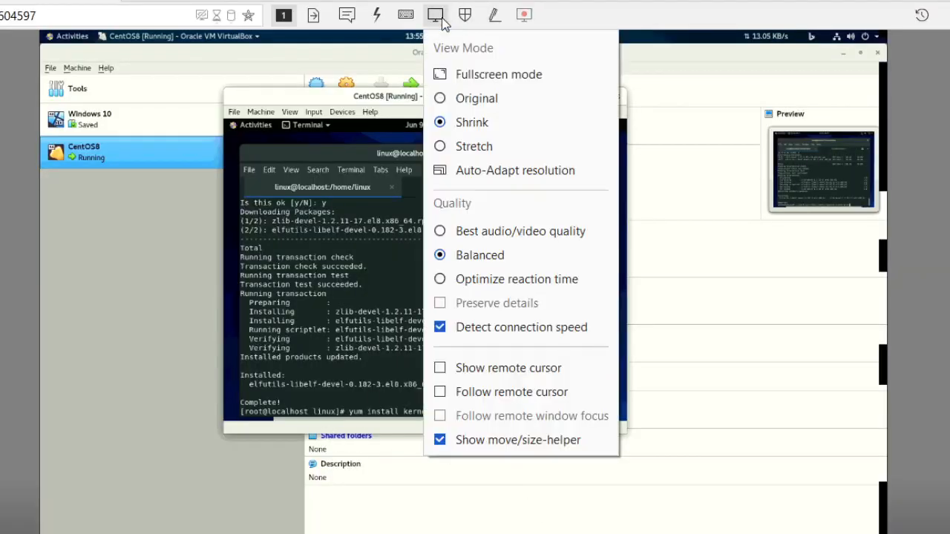
click(470, 76)
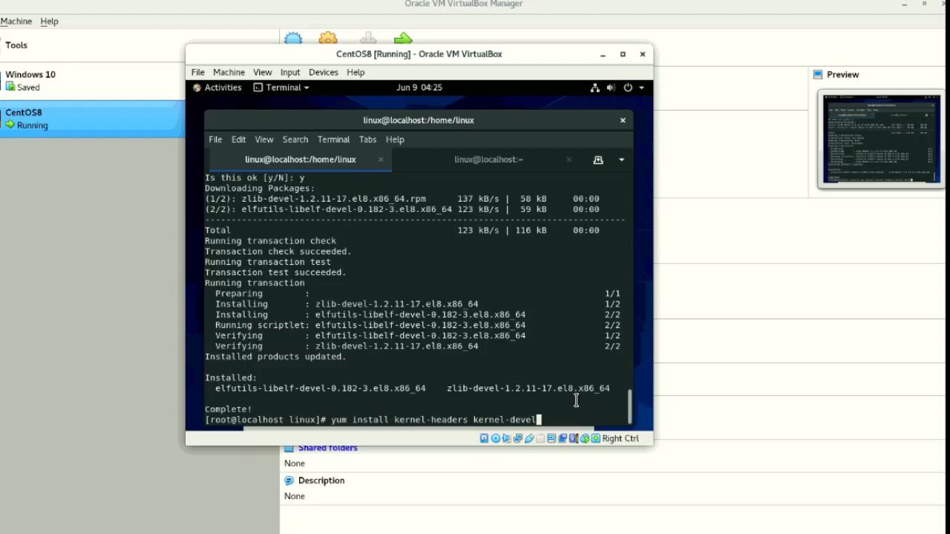
key(Return)
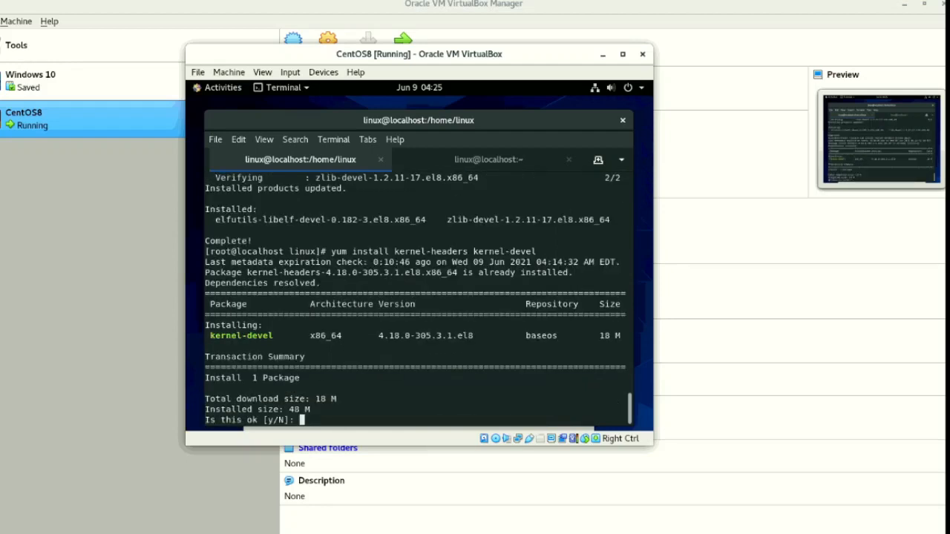
text(y)
key(Return)
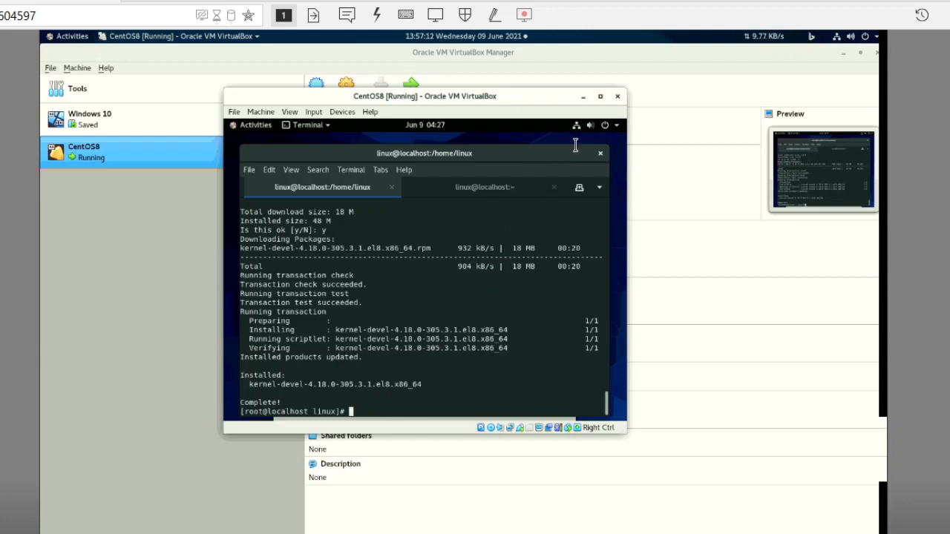
- Restart the CentOS guest from its system power options and dismiss the mouse pointer integration messages during boot
click(607, 126)
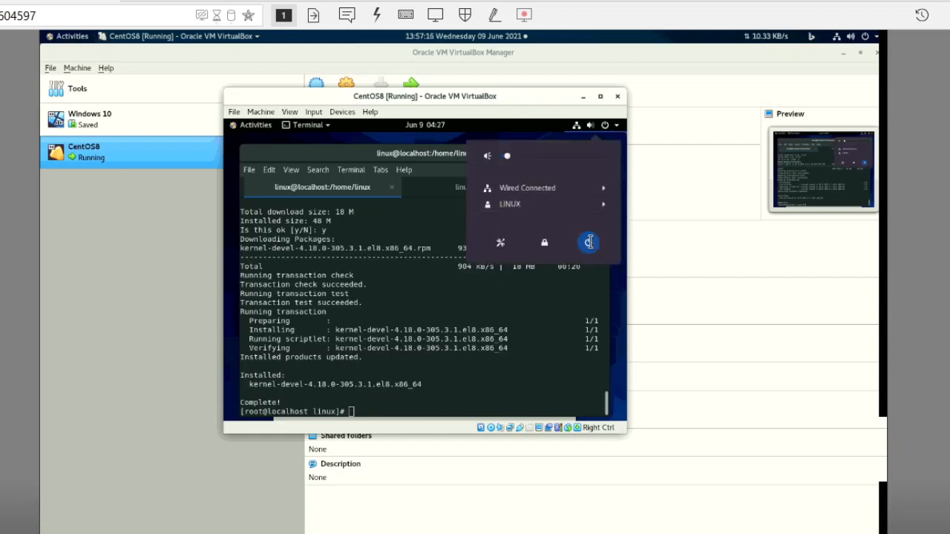
click(588, 244)
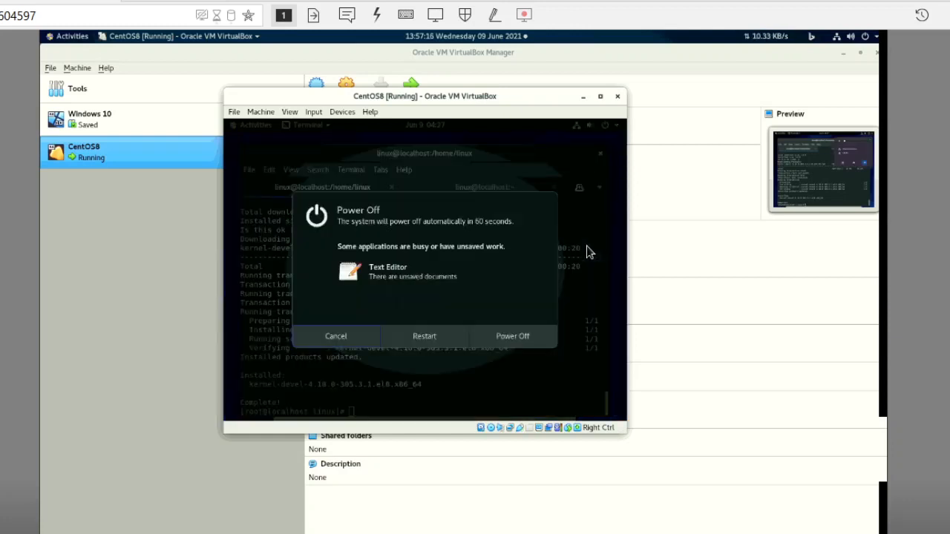
click(413, 340)
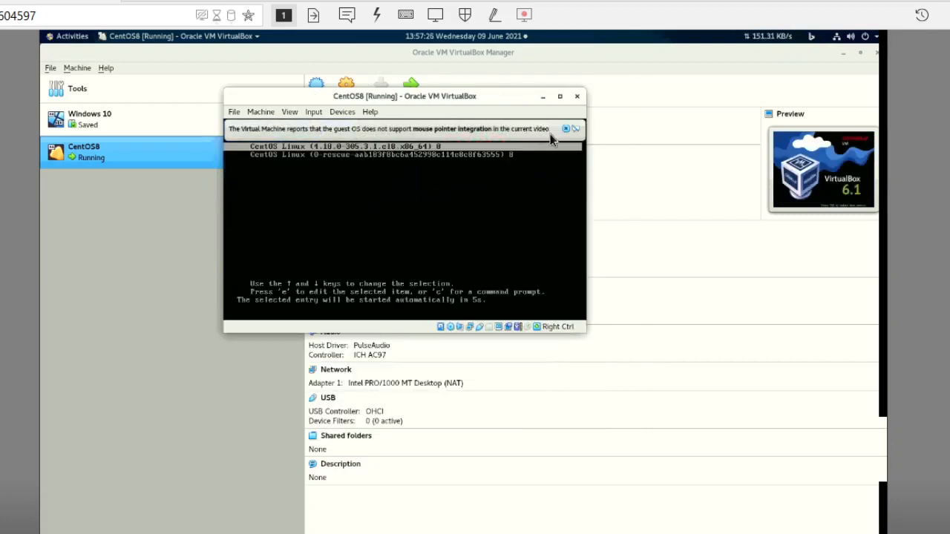
click(566, 130)
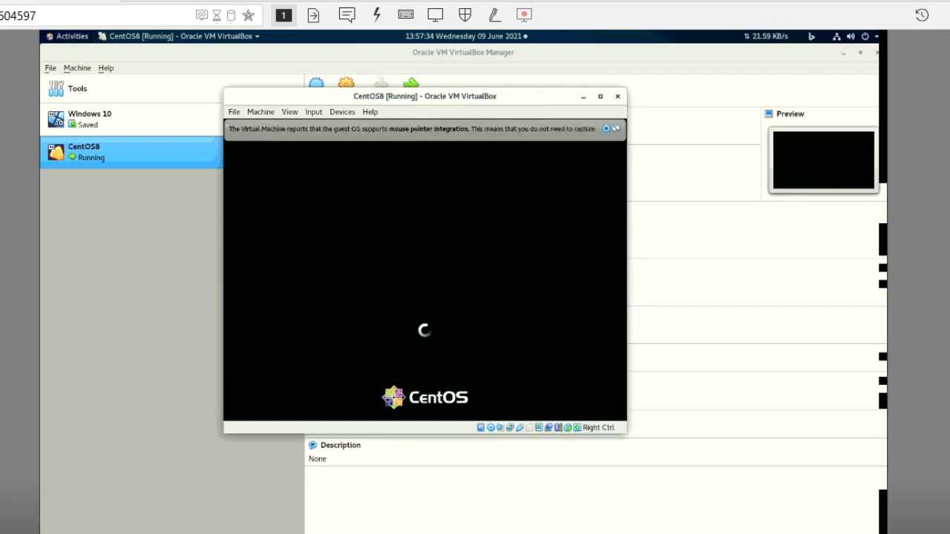
click(607, 129)
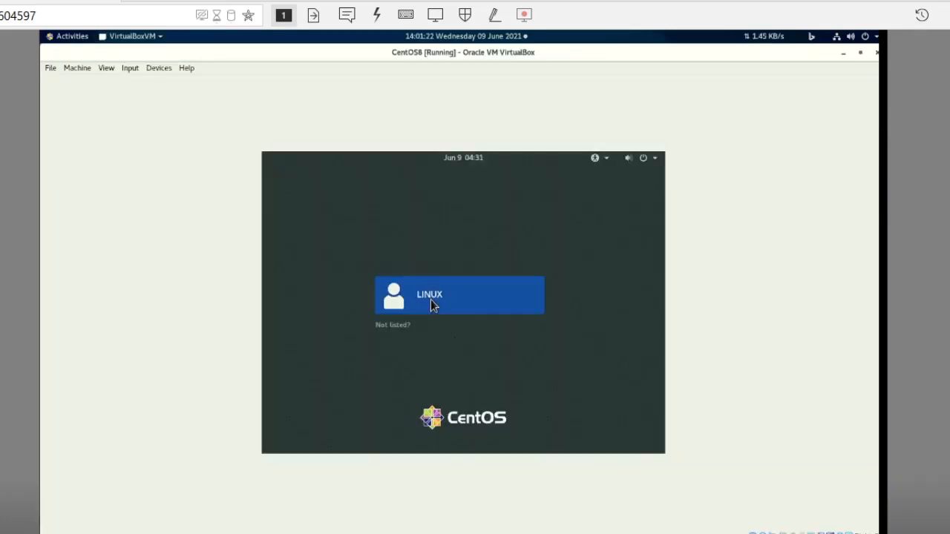
- Sign in to CentOS with the listed user account by entering the account password
click(431, 300)
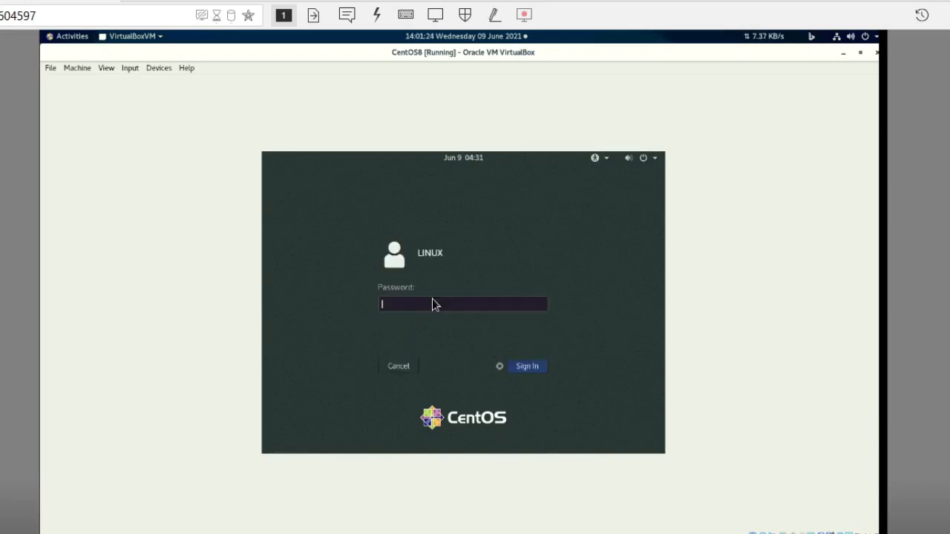
text(••••••)
key(BackSpace)
key(BackSpace)
key(BackSpace)
key(BackSpace)
key(BackSpace)
text(•••••)
click(531, 371)
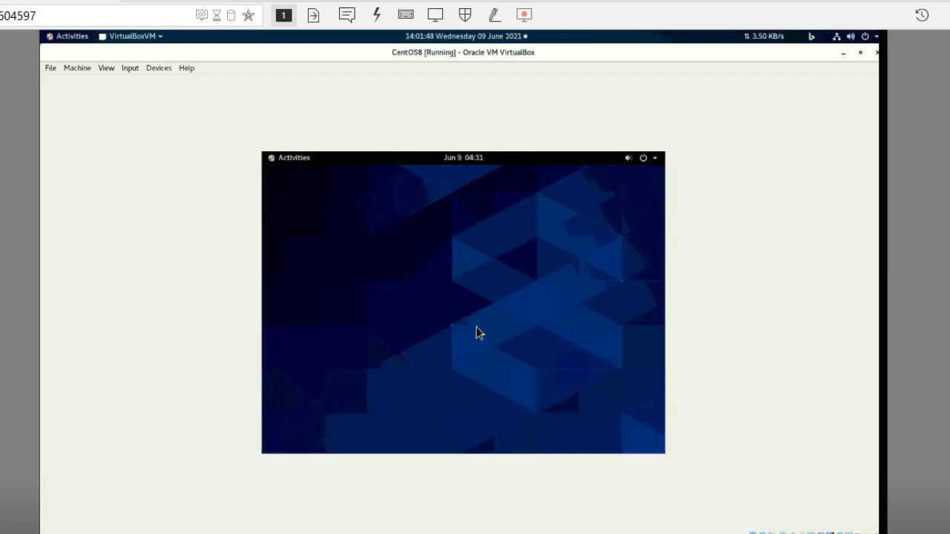
- Open the VBox_GAs_6.1.0 disc in the CentOS file manager and run its autostart software
click(290, 161)
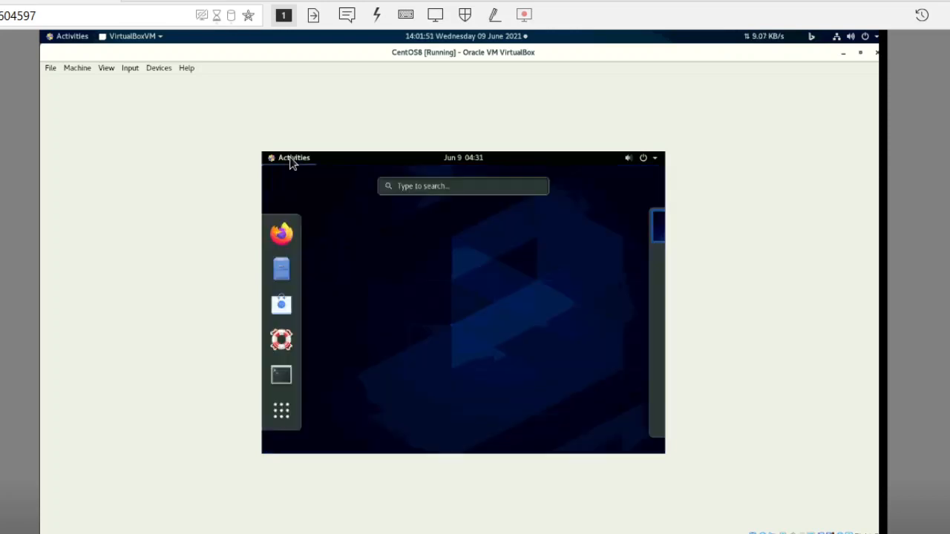
click(281, 273)
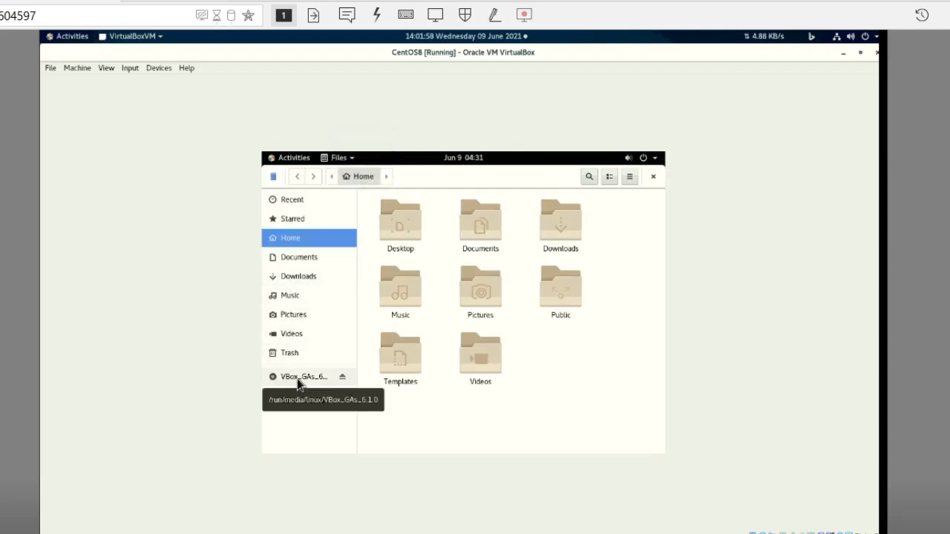
click(297, 378)
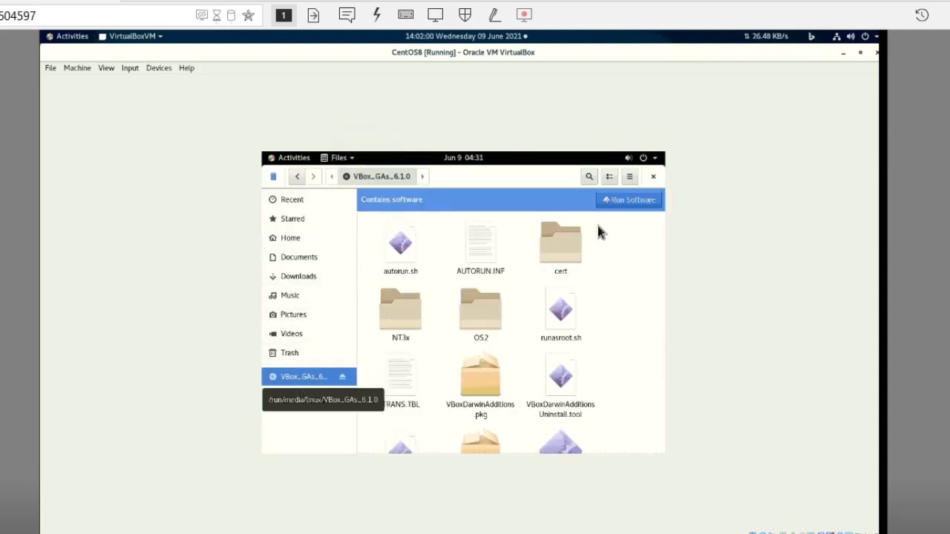
click(618, 198)
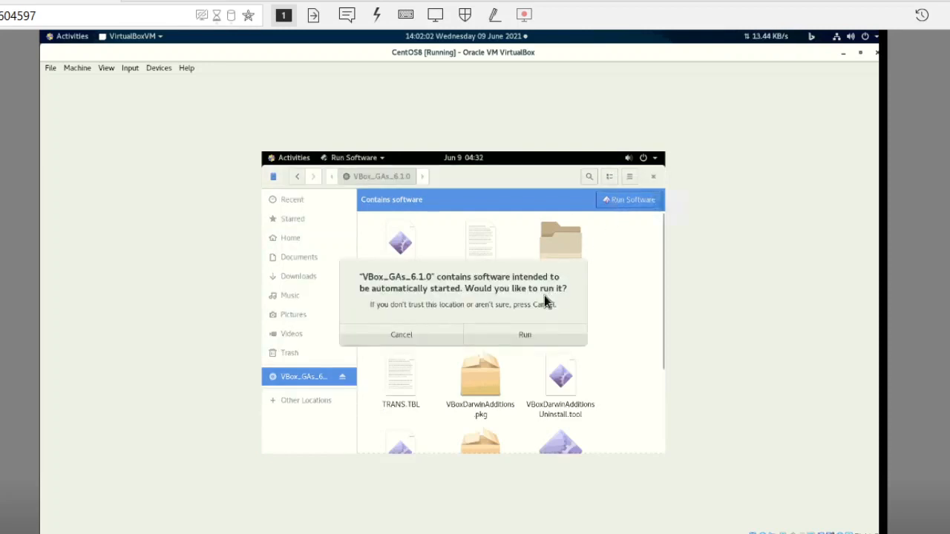
click(523, 338)
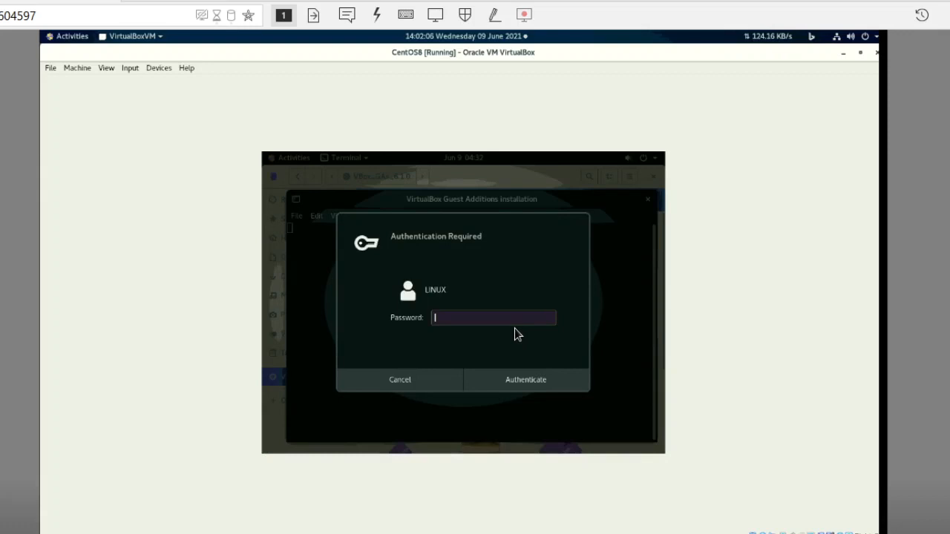
- Authenticate the repeated Guest Additions installation with the account password and close the installer window when it ends
text(••)
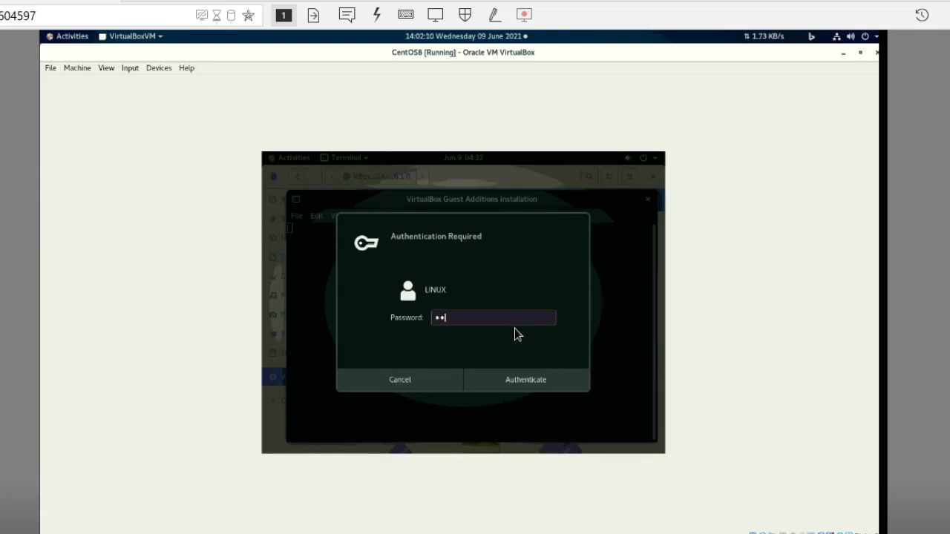
text(••••)
click(529, 384)
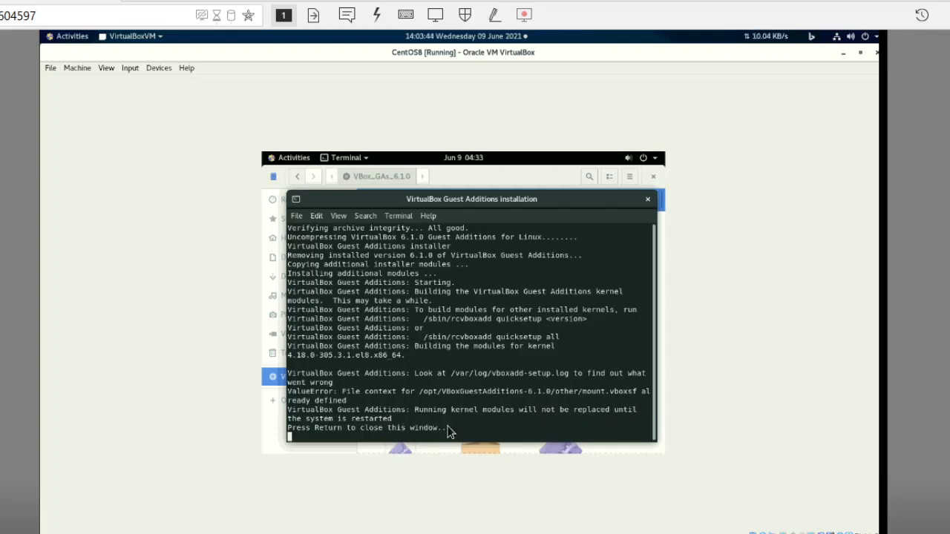
key(Return)
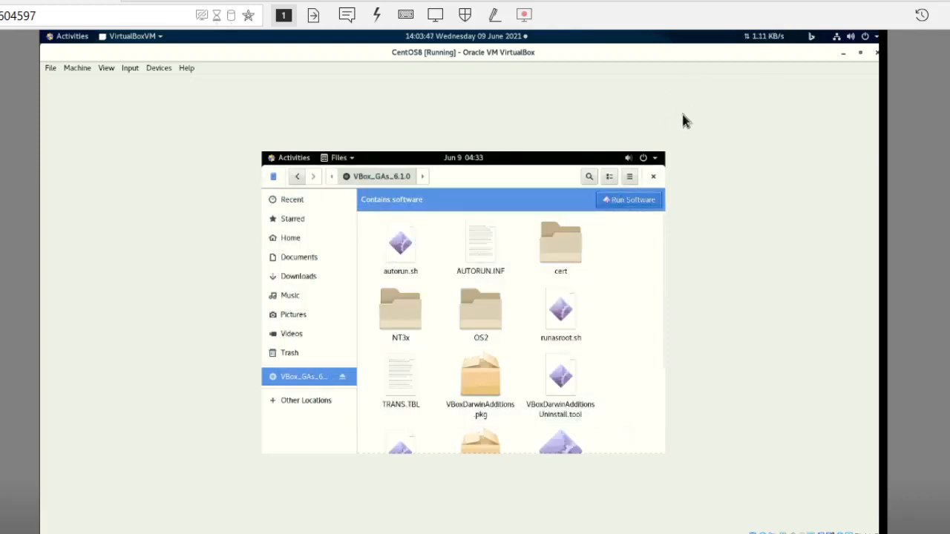
- Restart CentOS after the Guest Additions installation, viewing the remote session in fullscreen, and dismiss the mouse pointer integration messages
click(644, 158)
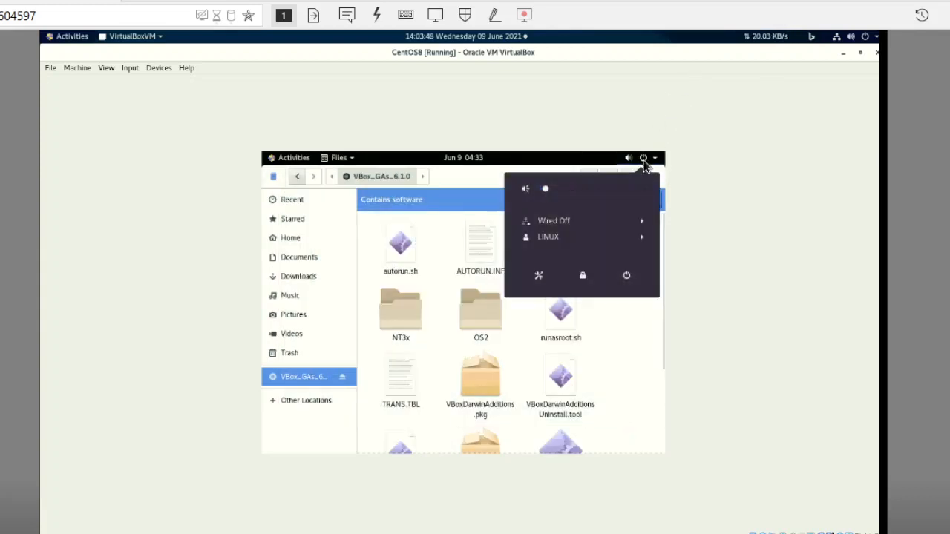
click(627, 276)
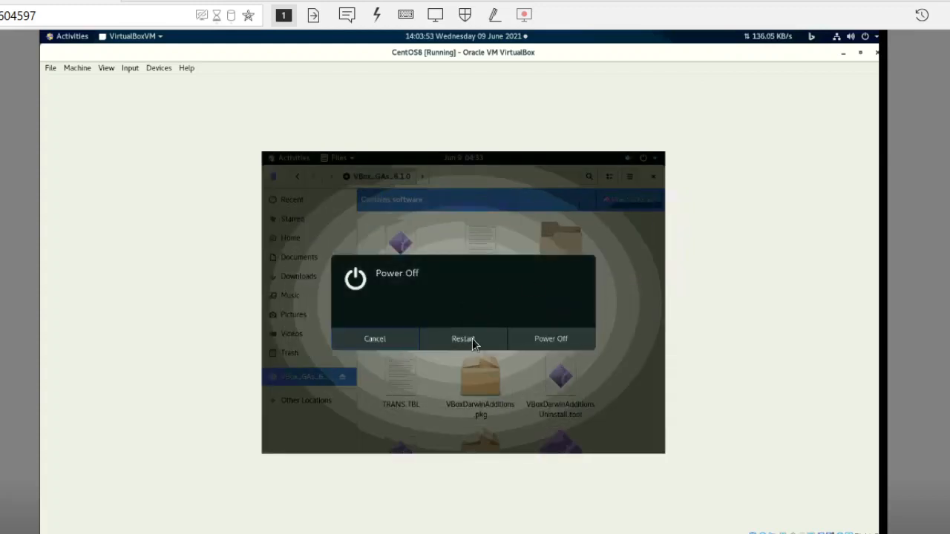
click(491, 339)
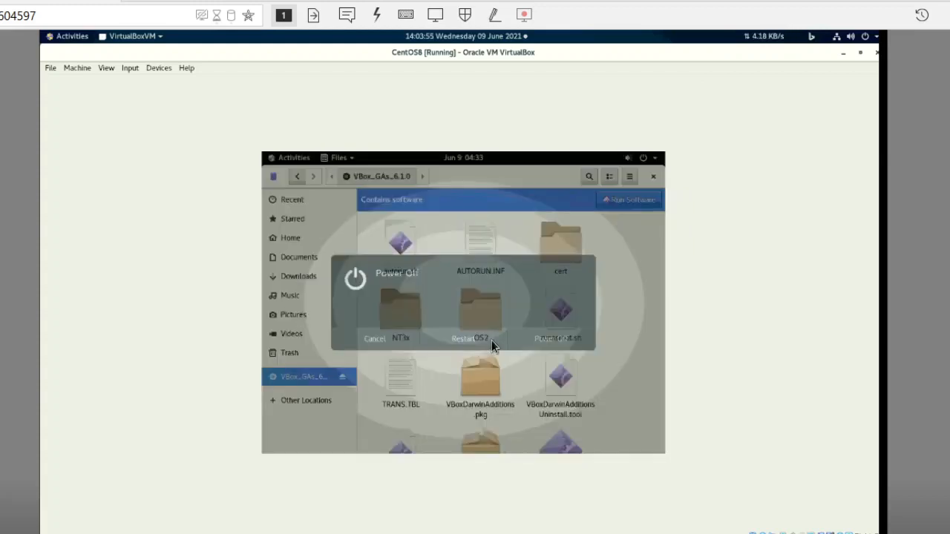
click(435, 14)
click(472, 74)
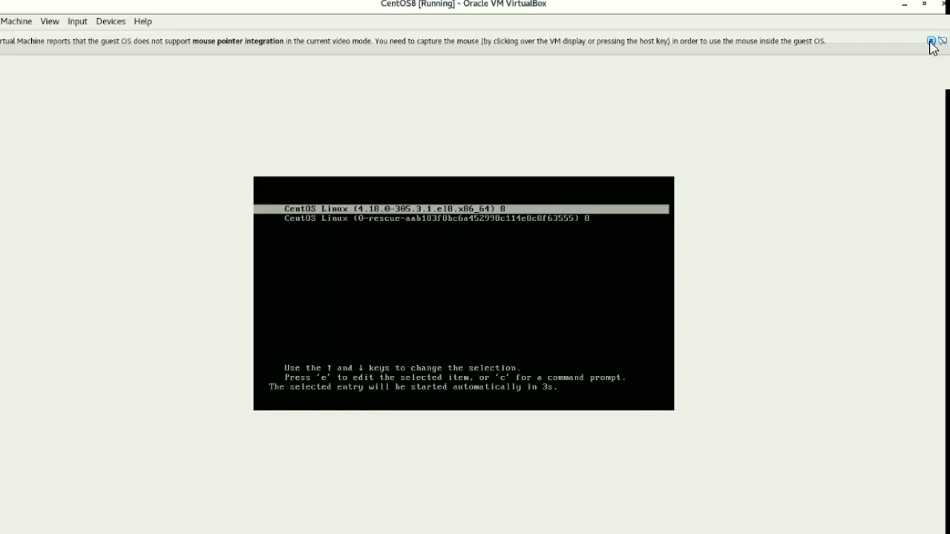
click(933, 39)
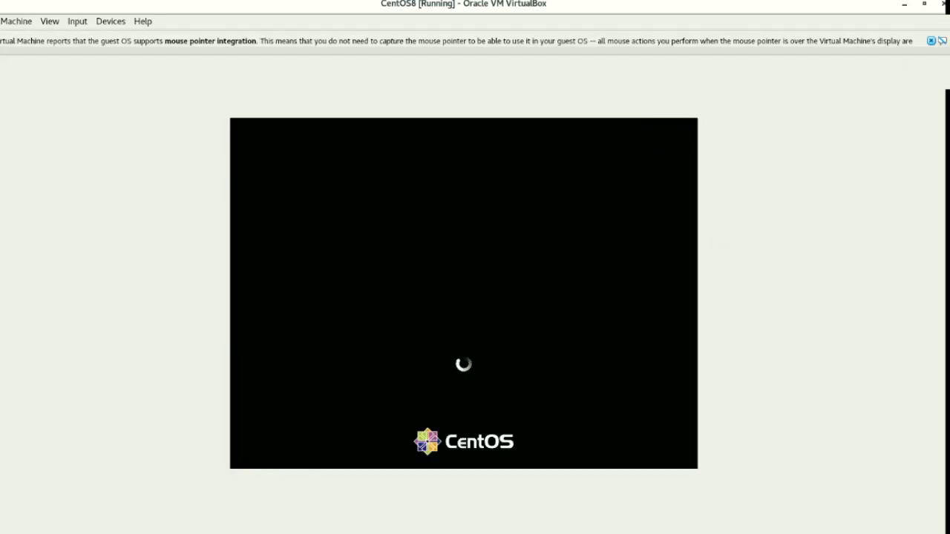
click(932, 41)
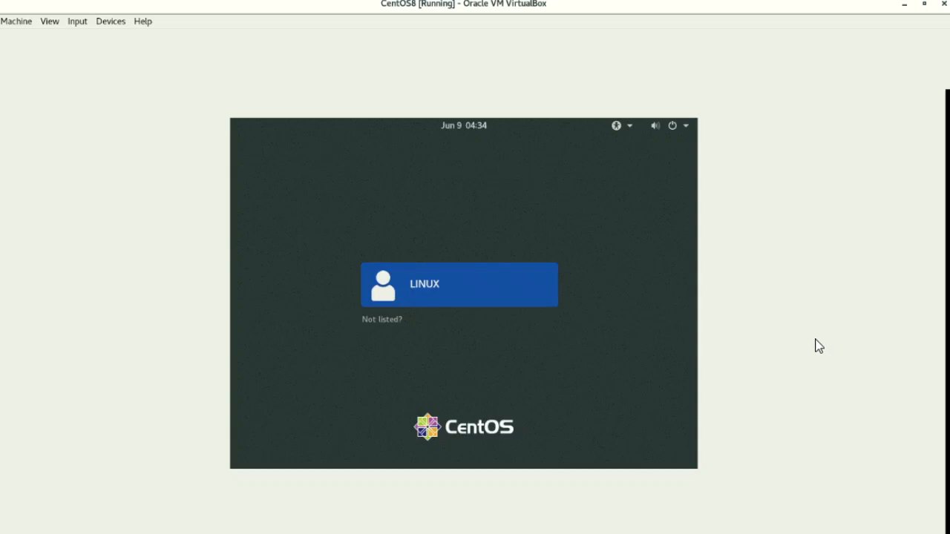
- Sign in to the restarted CentOS guest by entering the account password
key(Return)
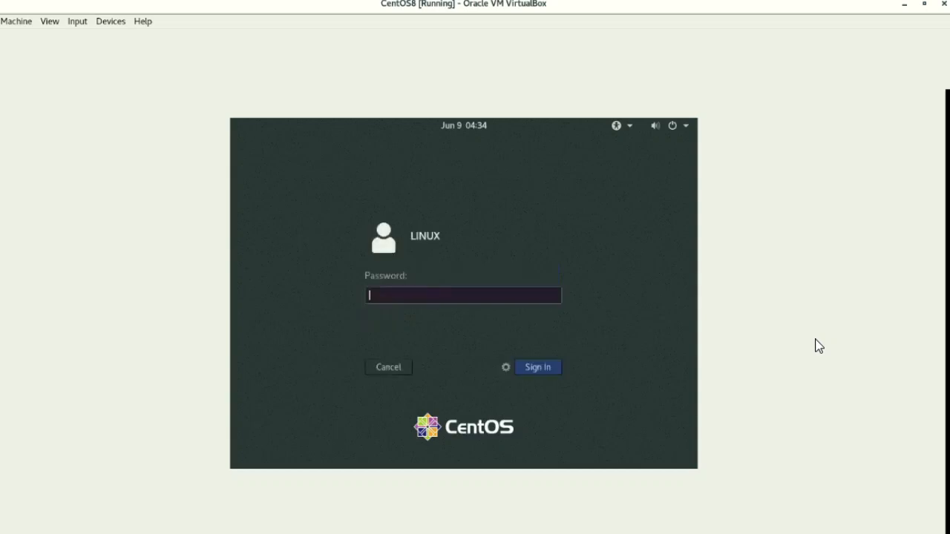
text(•••••••)
key(Return)
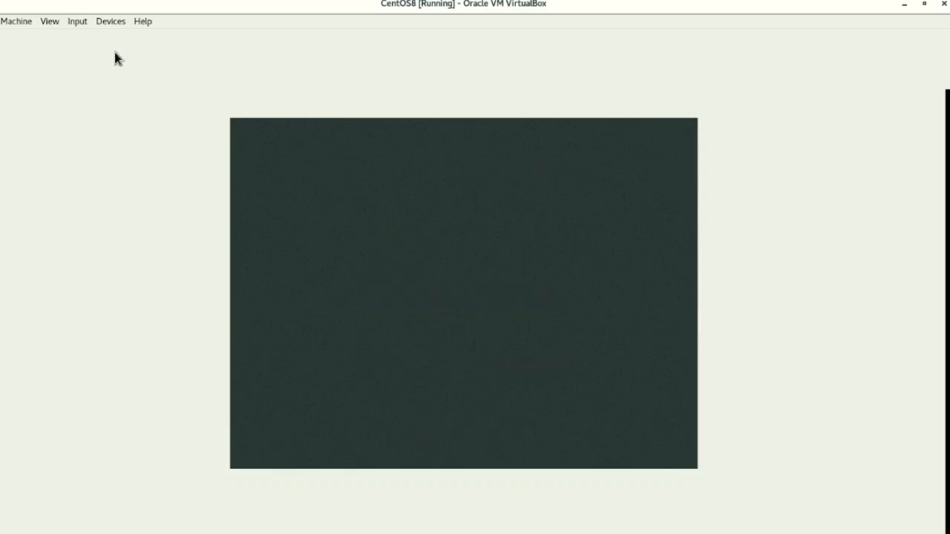
- Restore the CentOS8 window from its maximized size and switch the virtual machine to full-screen mode
click(924, 5)
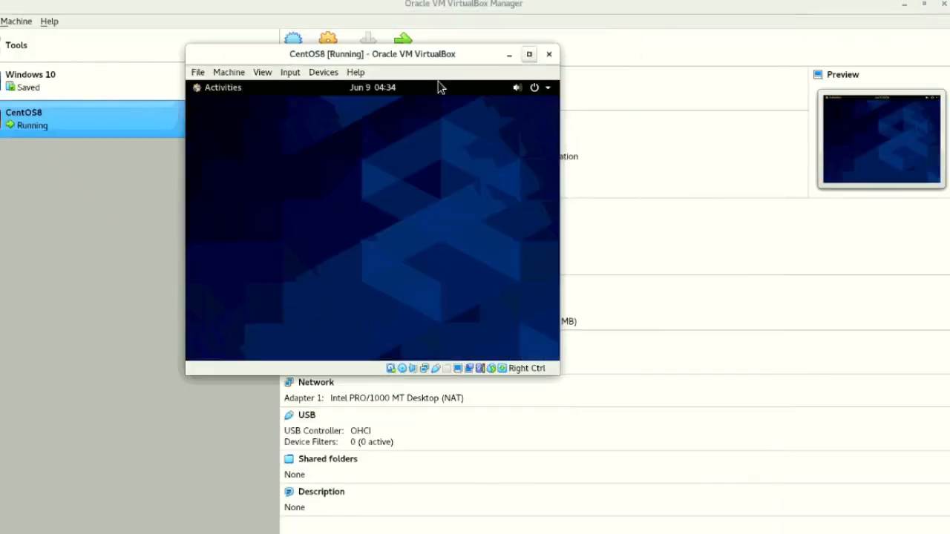
click(266, 78)
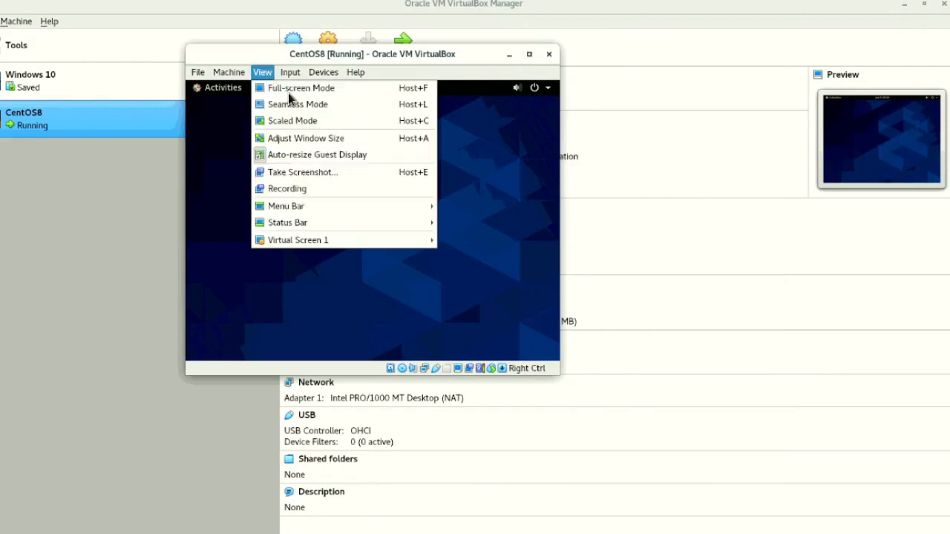
click(289, 93)
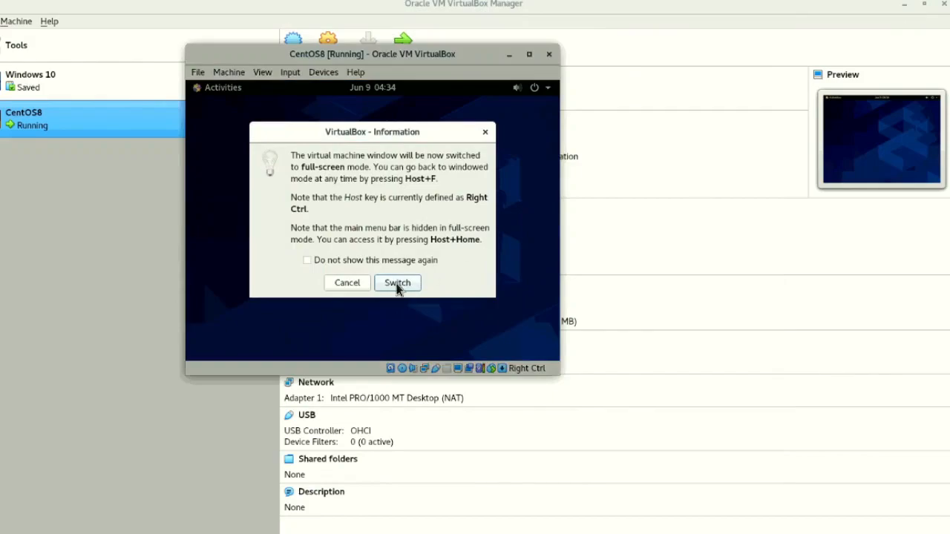
click(398, 284)
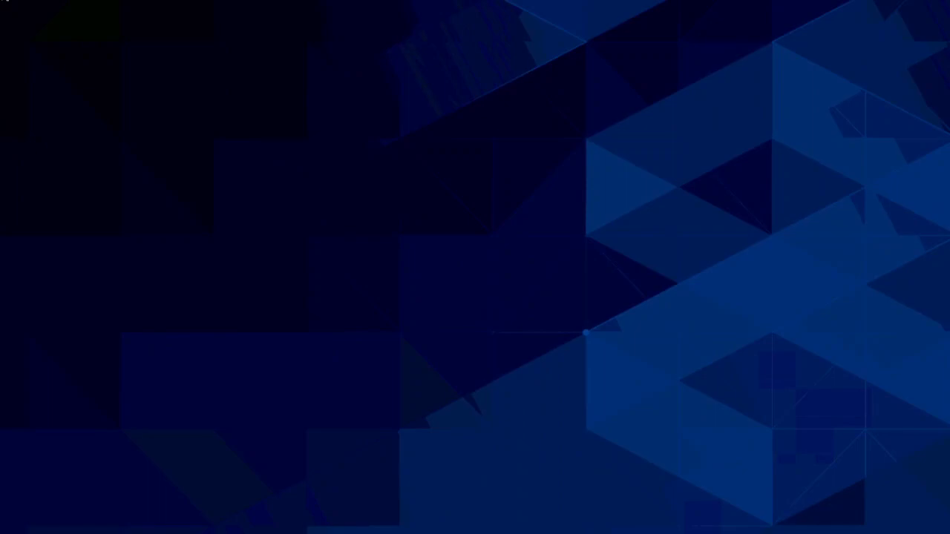
- Open a terminal on the full-screen CentOS desktop and move its window toward the upper right of the desktop
click(3, 0)
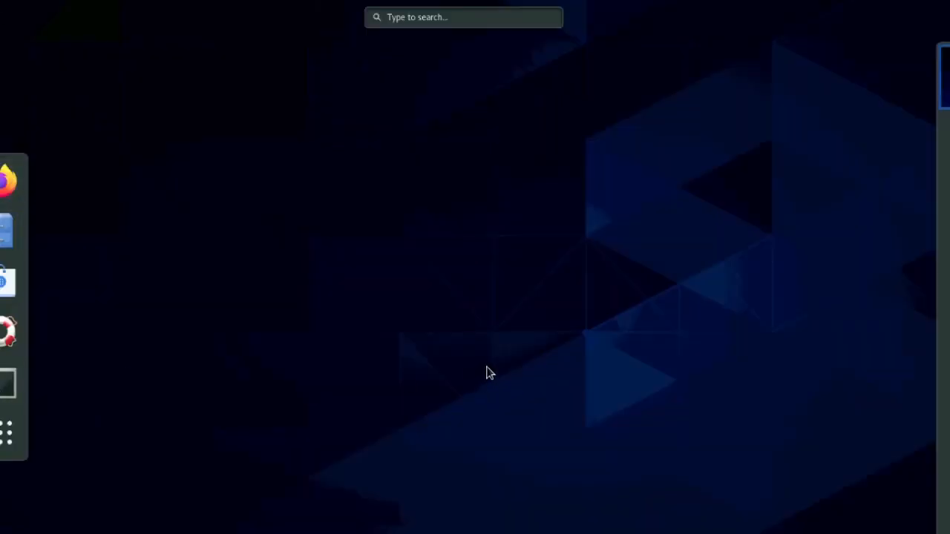
click(8, 384)
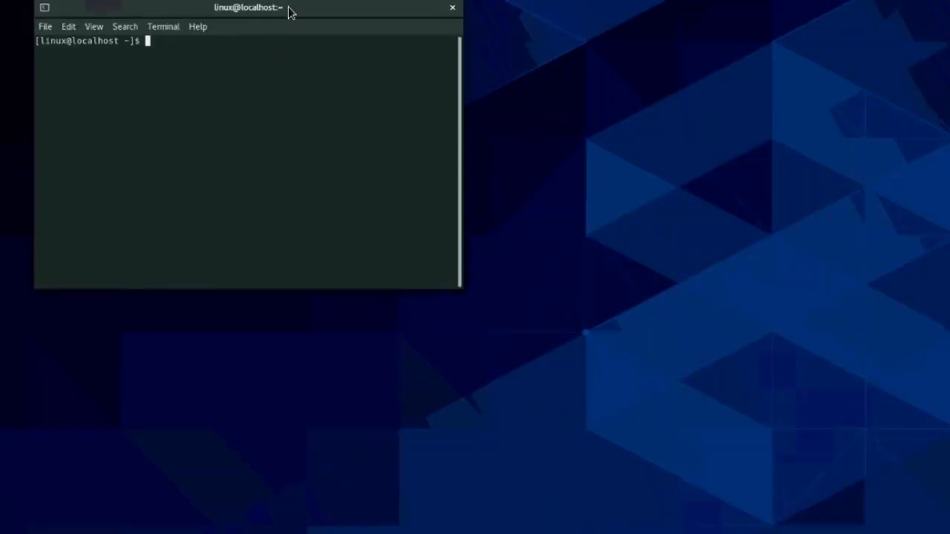
drag(342, 9, 651, 271)
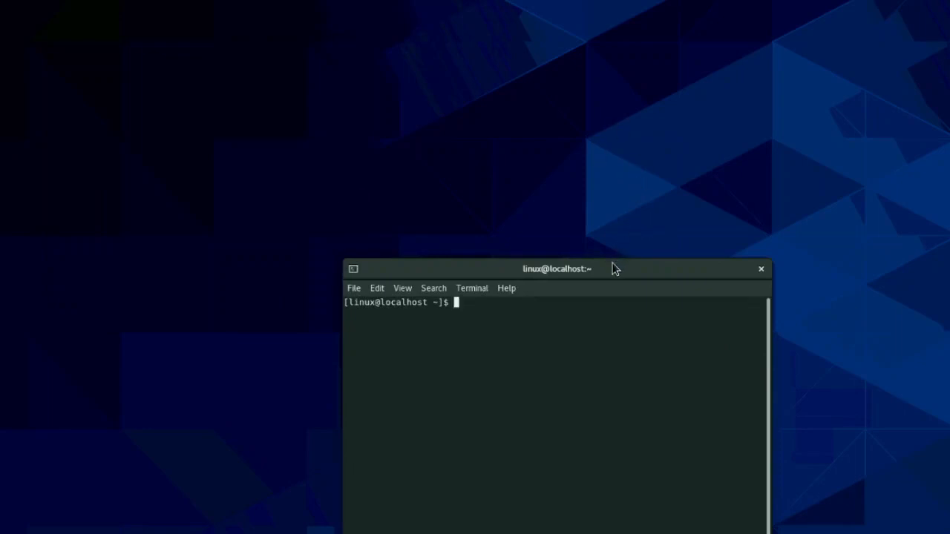
drag(613, 276, 717, 109)
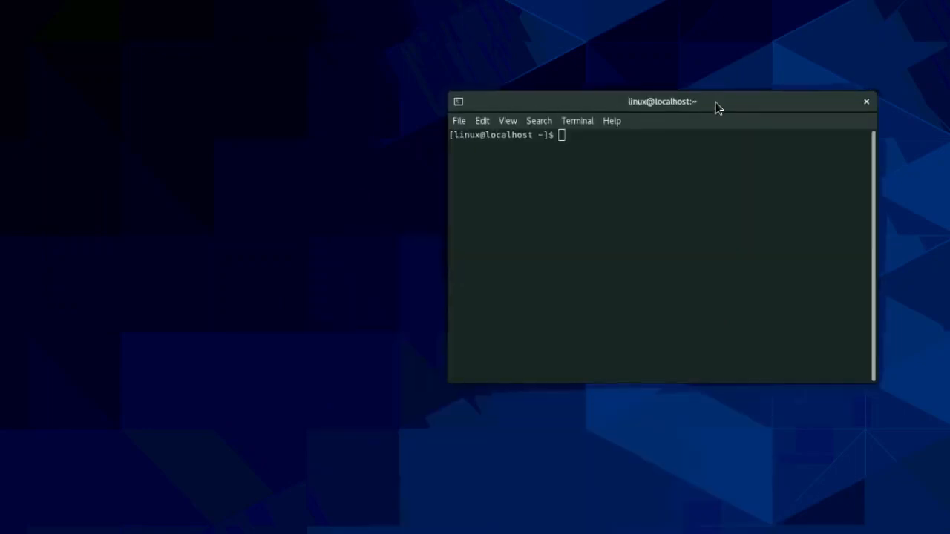